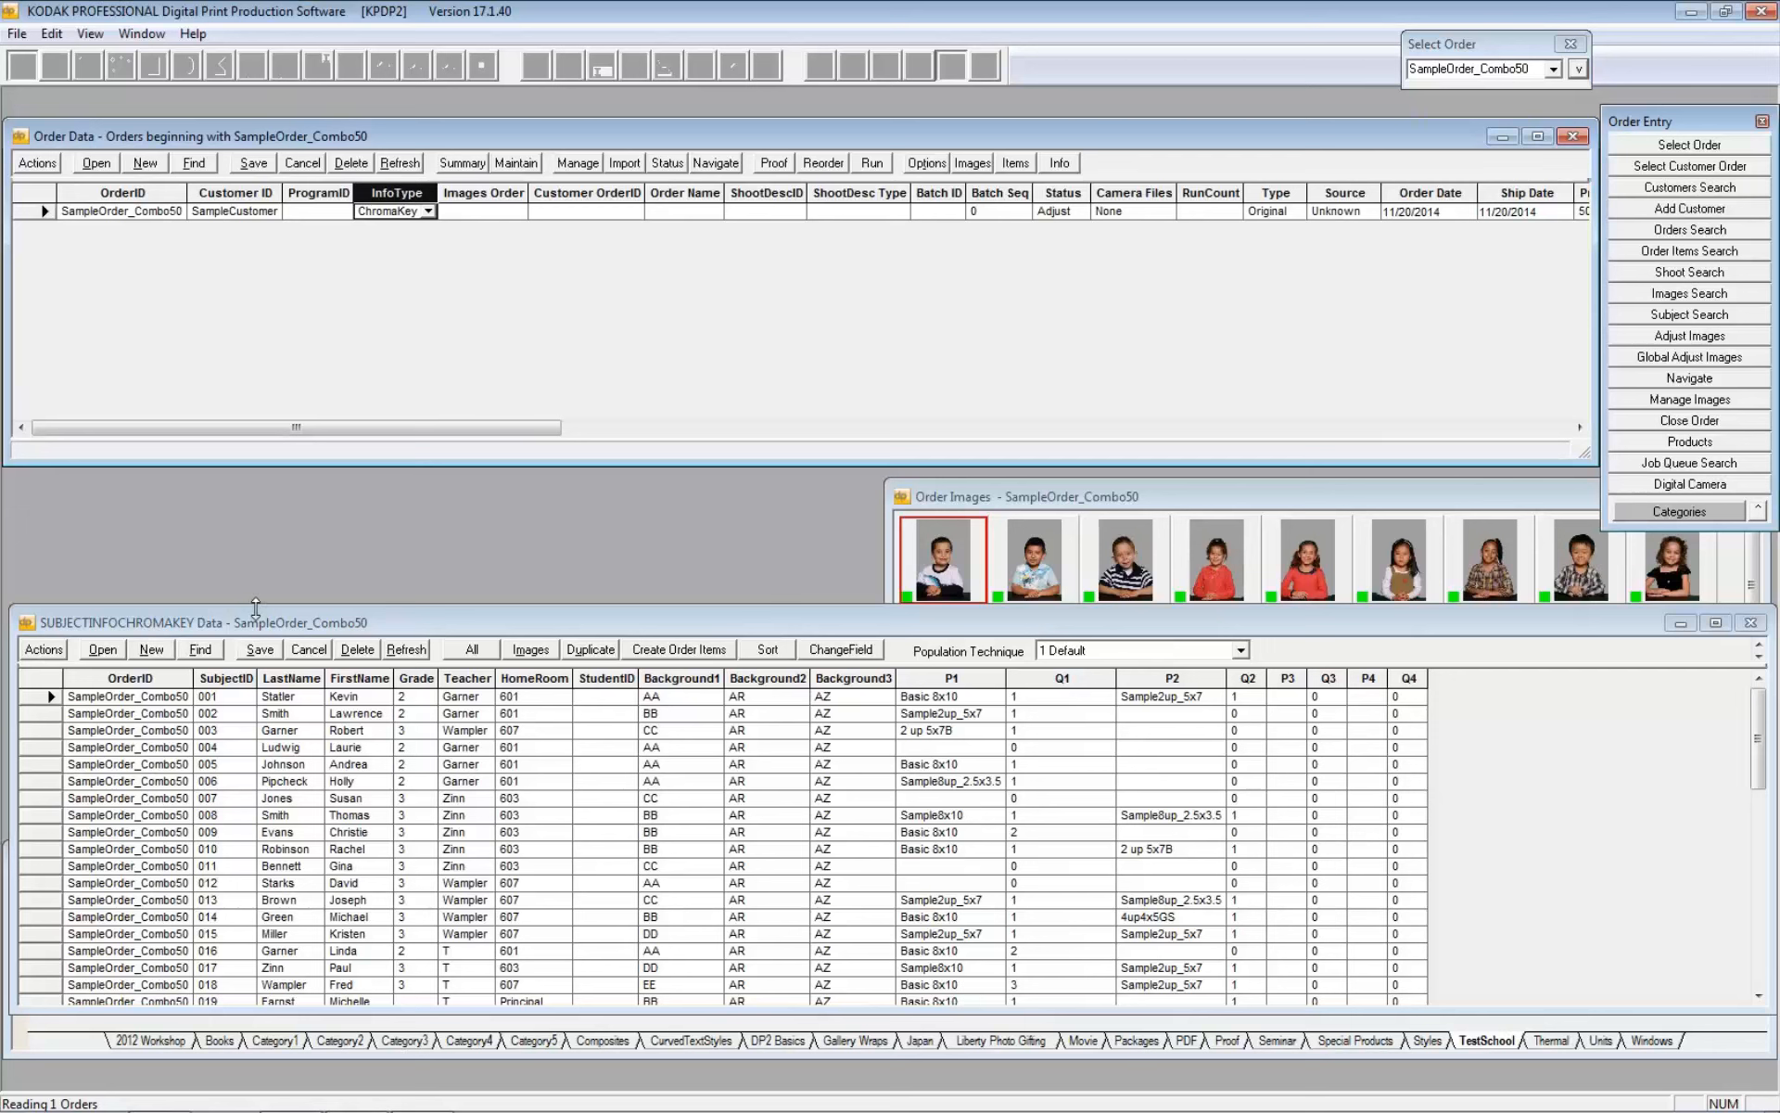
Examine the order ID, subject ID, name, teacher and homeroom columns in the SampleOrder_Combo50 subject data
{"action": "left_click", "coordinate": [259, 618]}
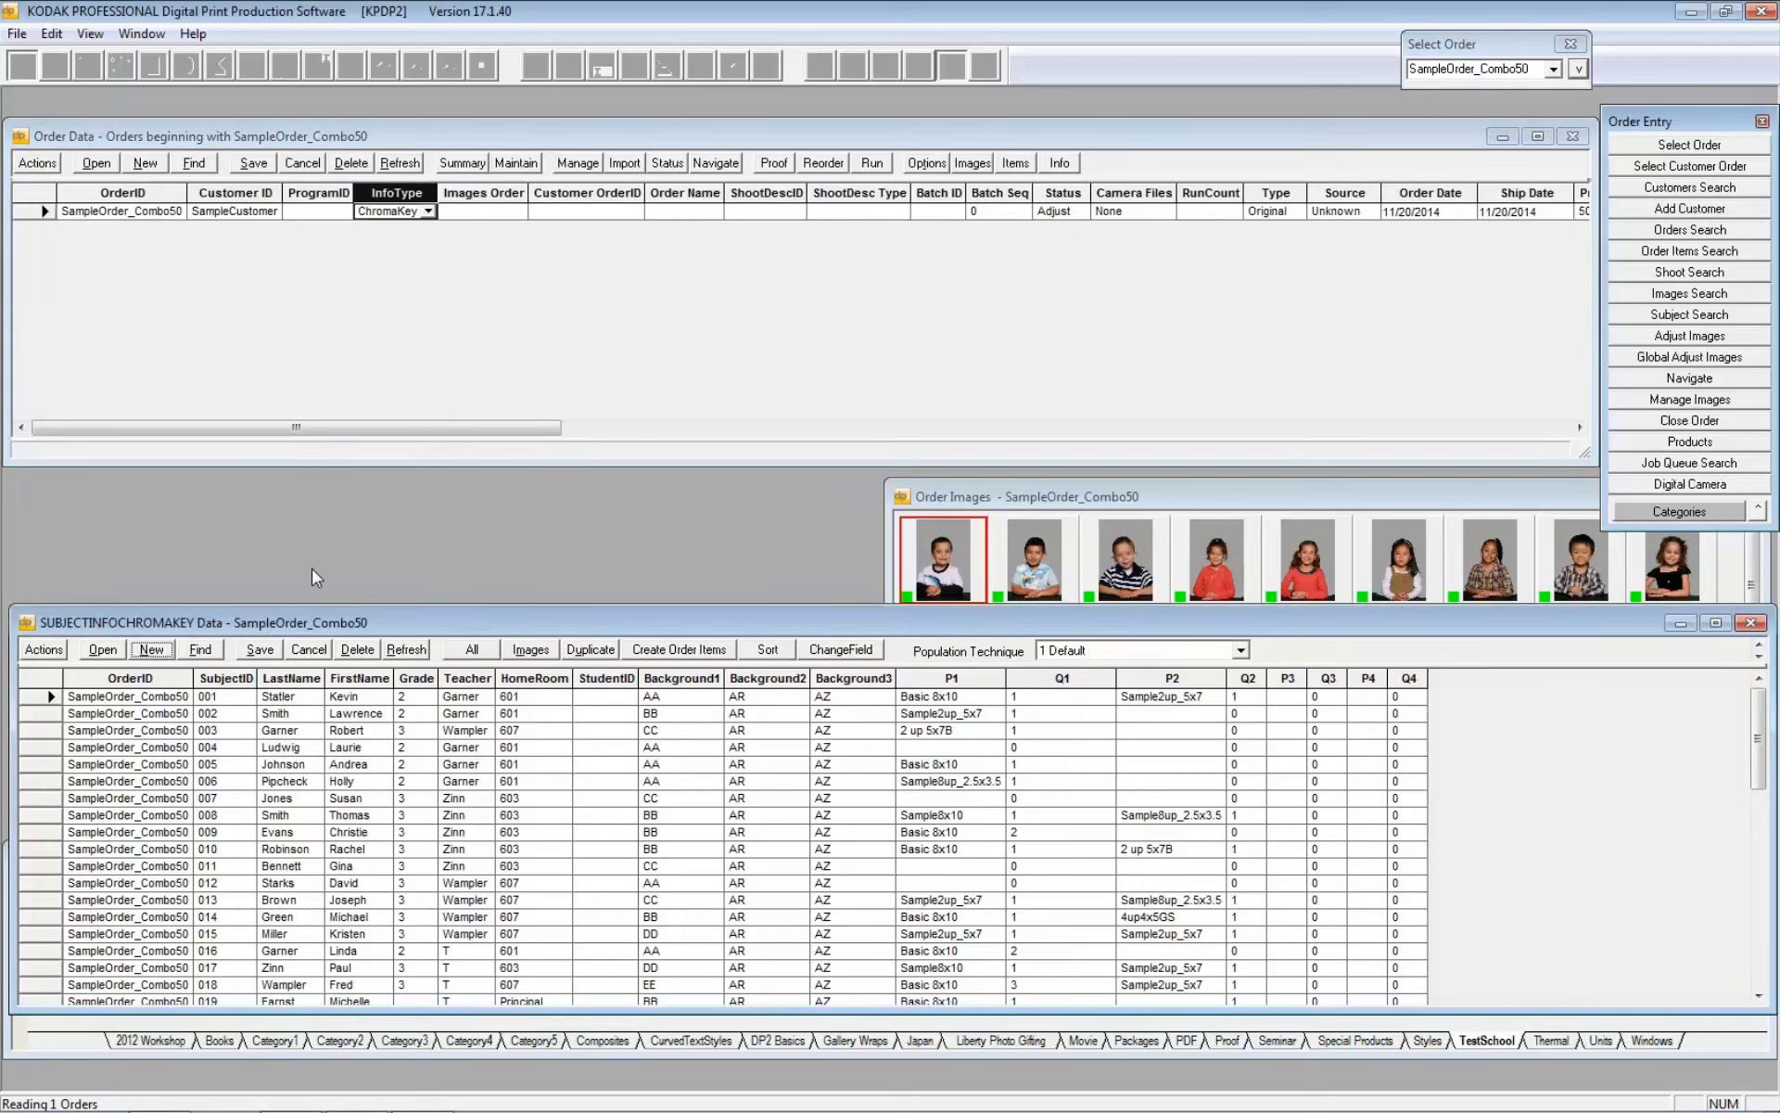
{"action": "left_click", "coordinate": [150, 677]}
{"action": "left_click", "coordinate": [231, 677]}
{"action": "left_click", "coordinate": [301, 676]}
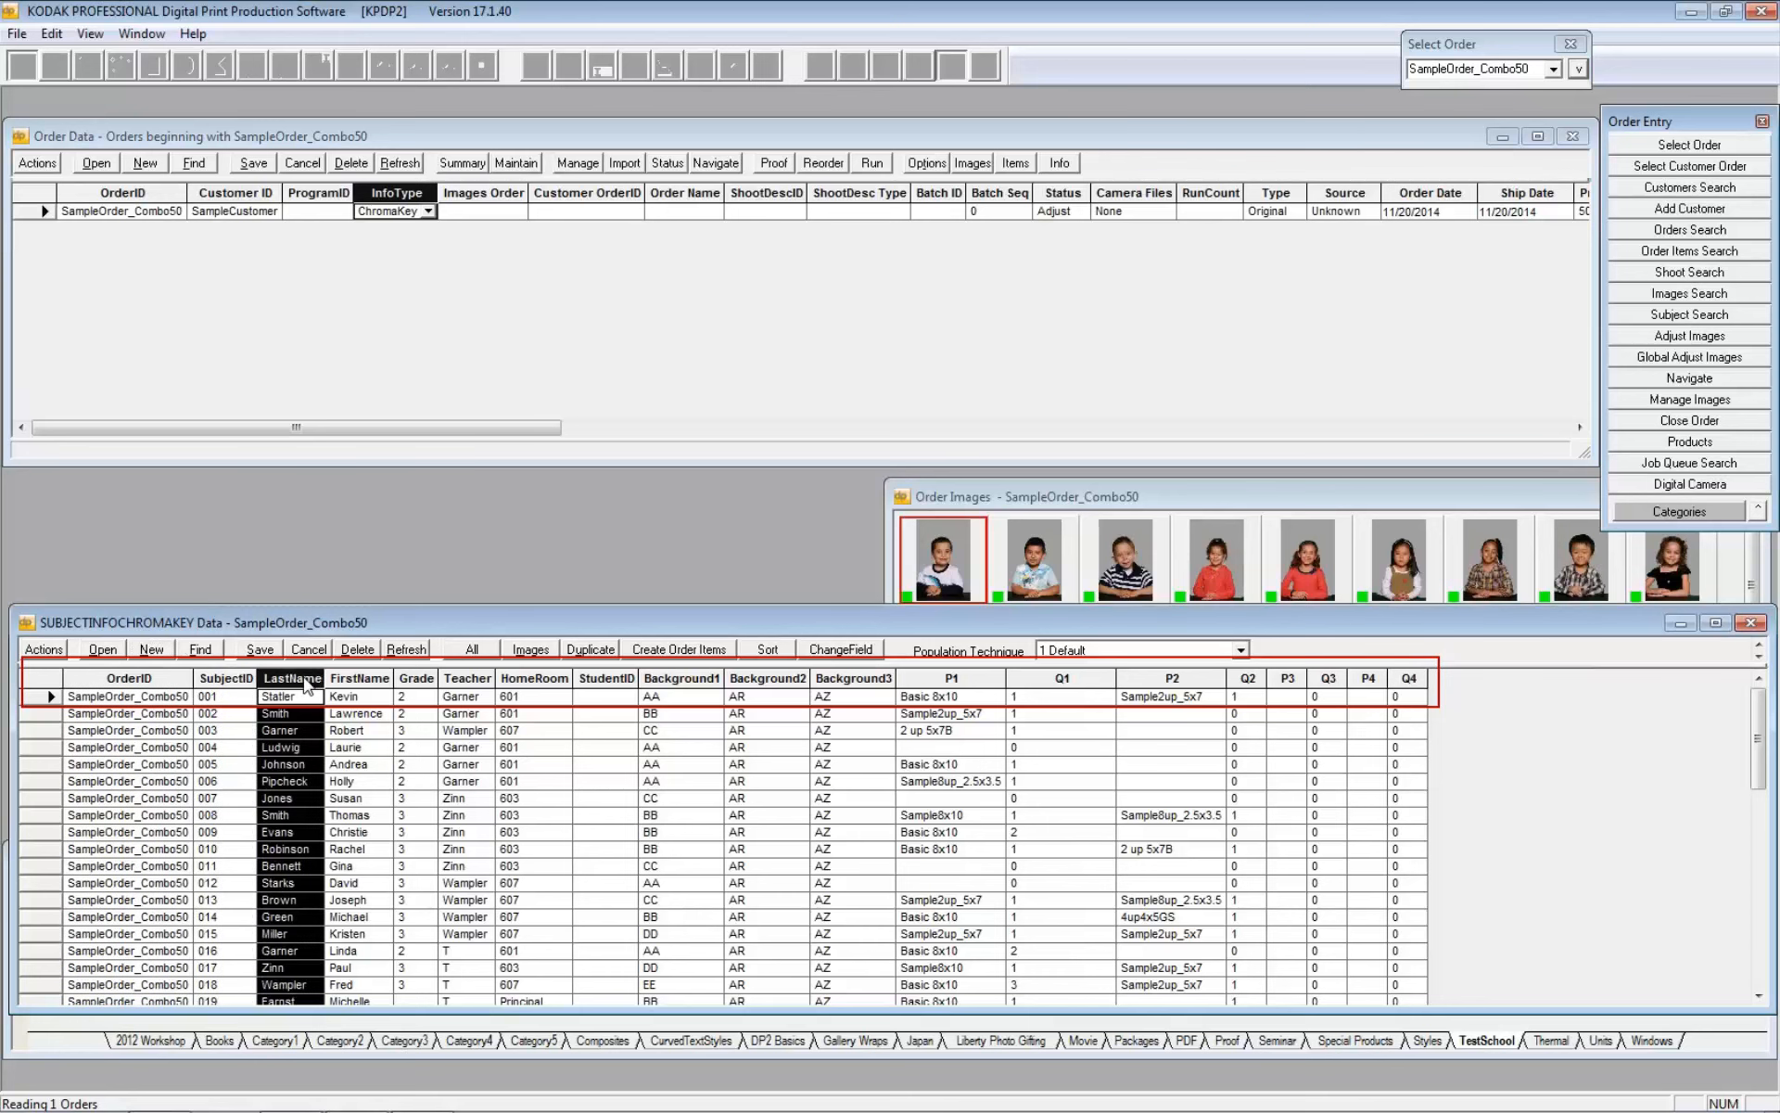
{"action": "left_click", "coordinate": [143, 677]}
{"action": "left_click", "coordinate": [224, 678]}
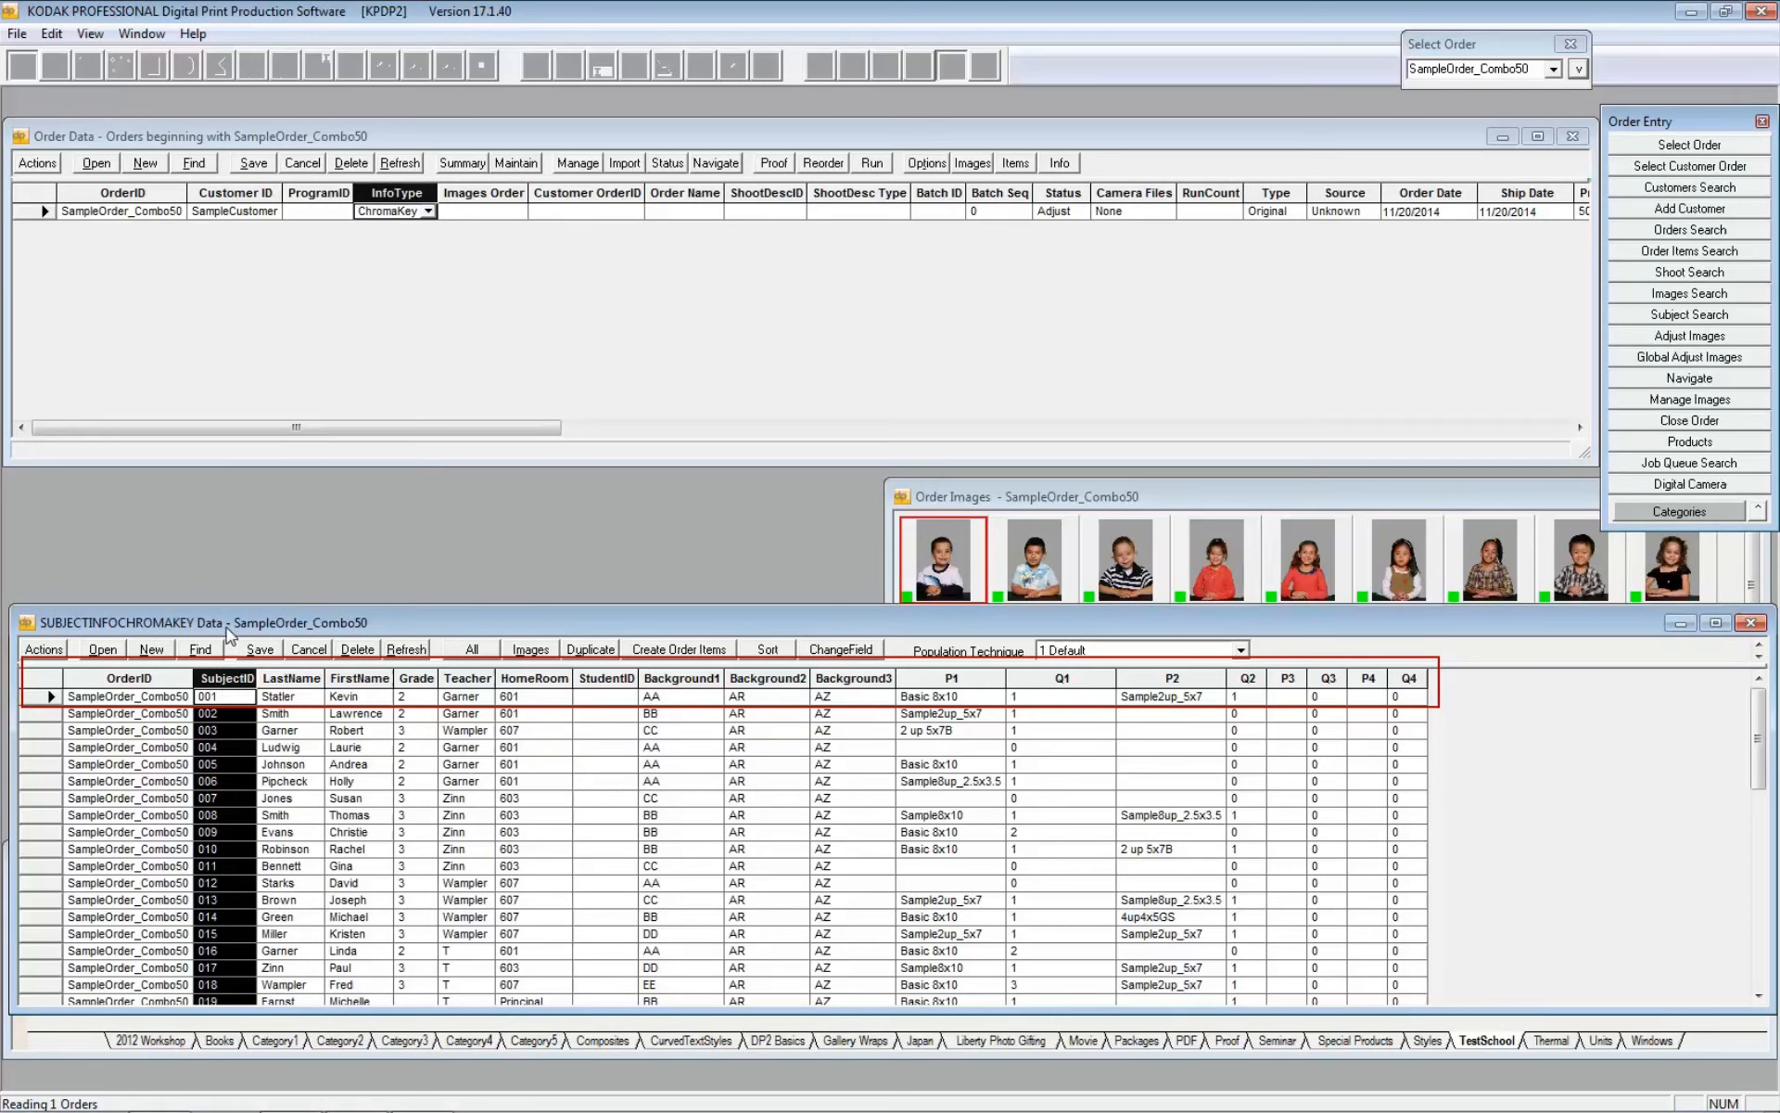
{"action": "left_click", "coordinate": [361, 677]}
{"action": "left_click", "coordinate": [466, 677]}
{"action": "left_click", "coordinate": [532, 678]}
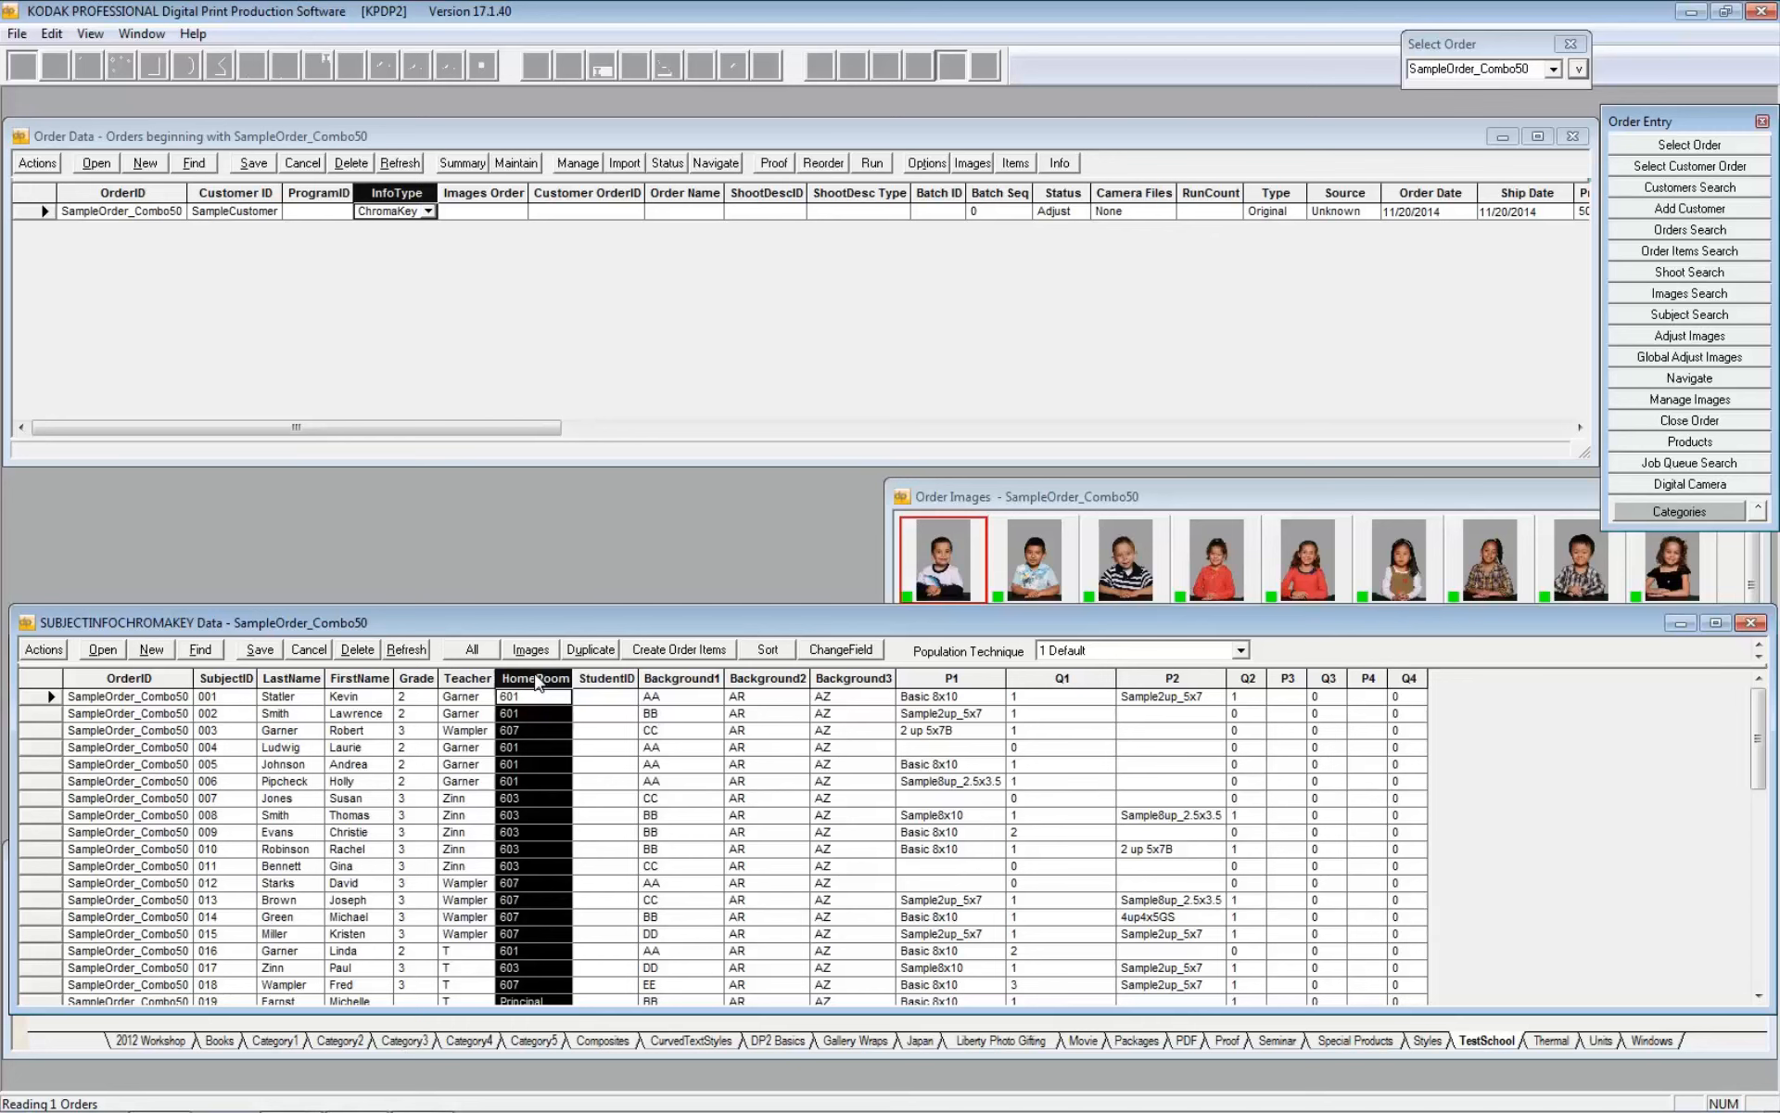
Examine the Background1 to Background3 columns and the product and quantity columns P1 through Q3 of the subject data
{"action": "left_click", "coordinate": [686, 677]}
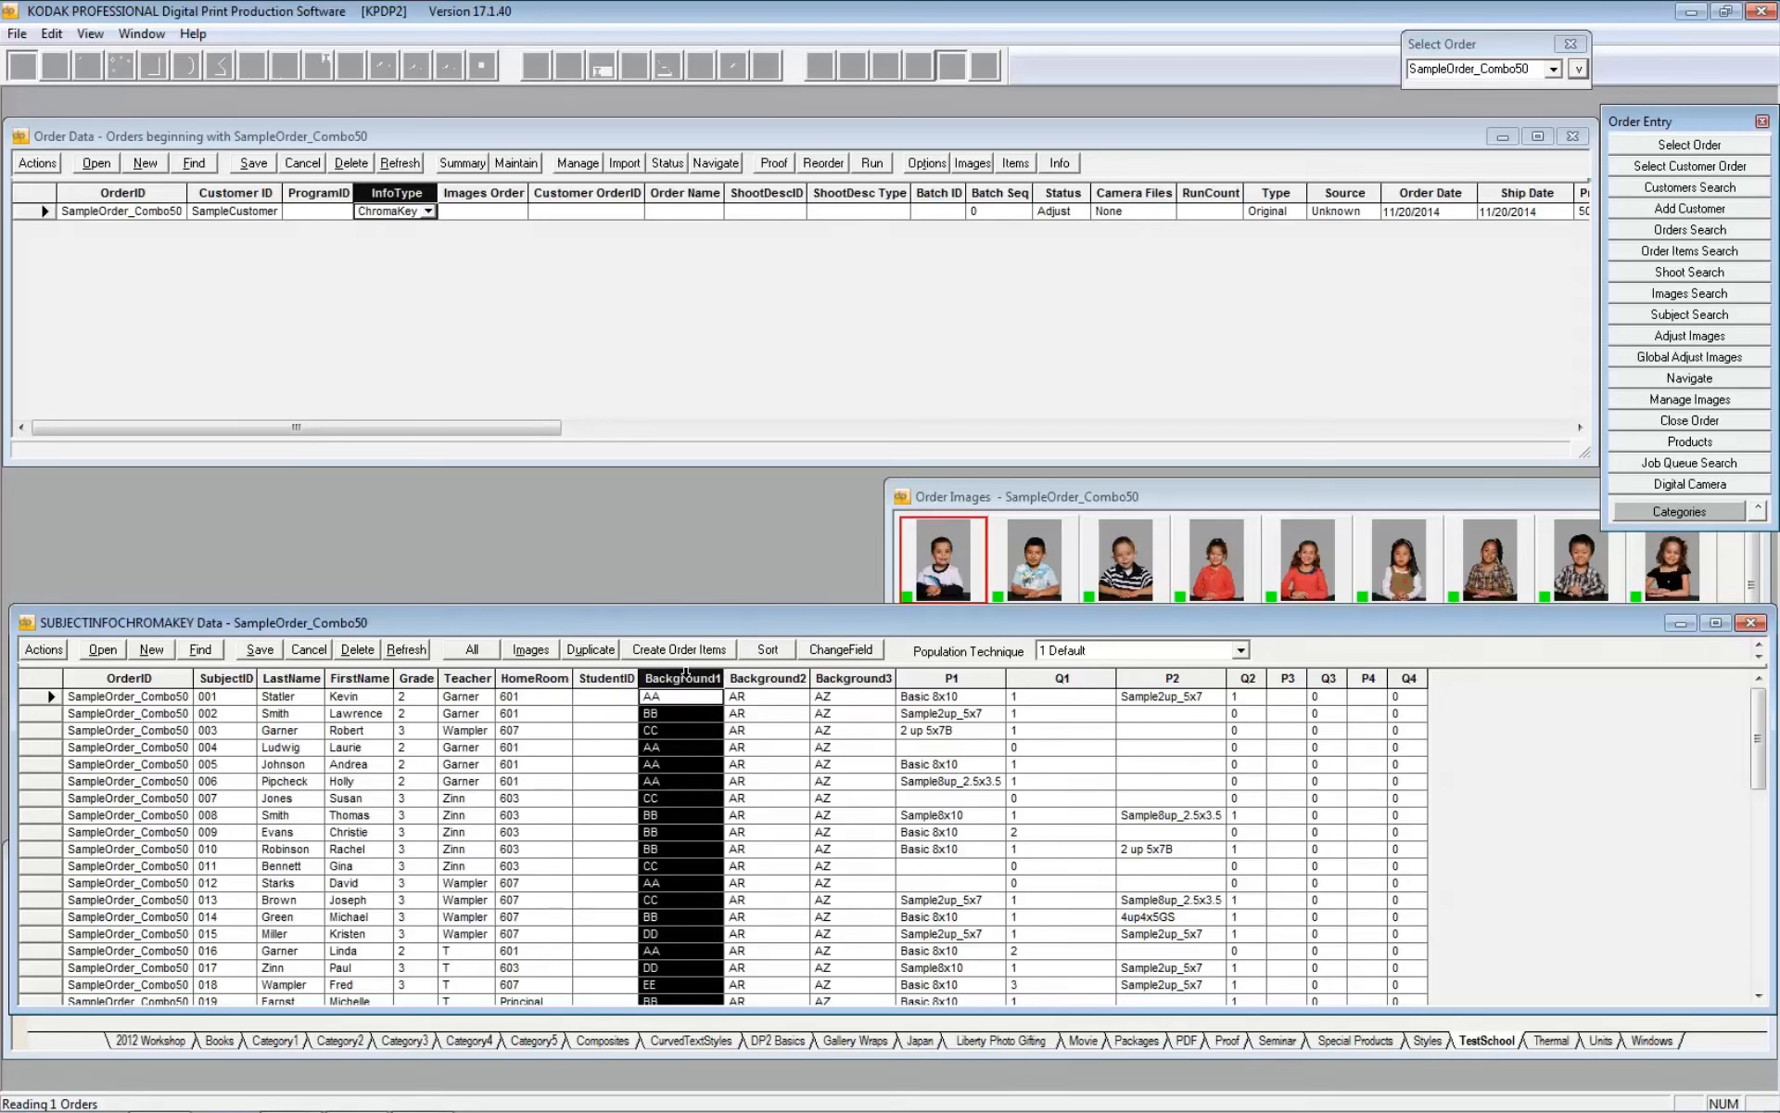
{"action": "left_click", "coordinate": [751, 677]}
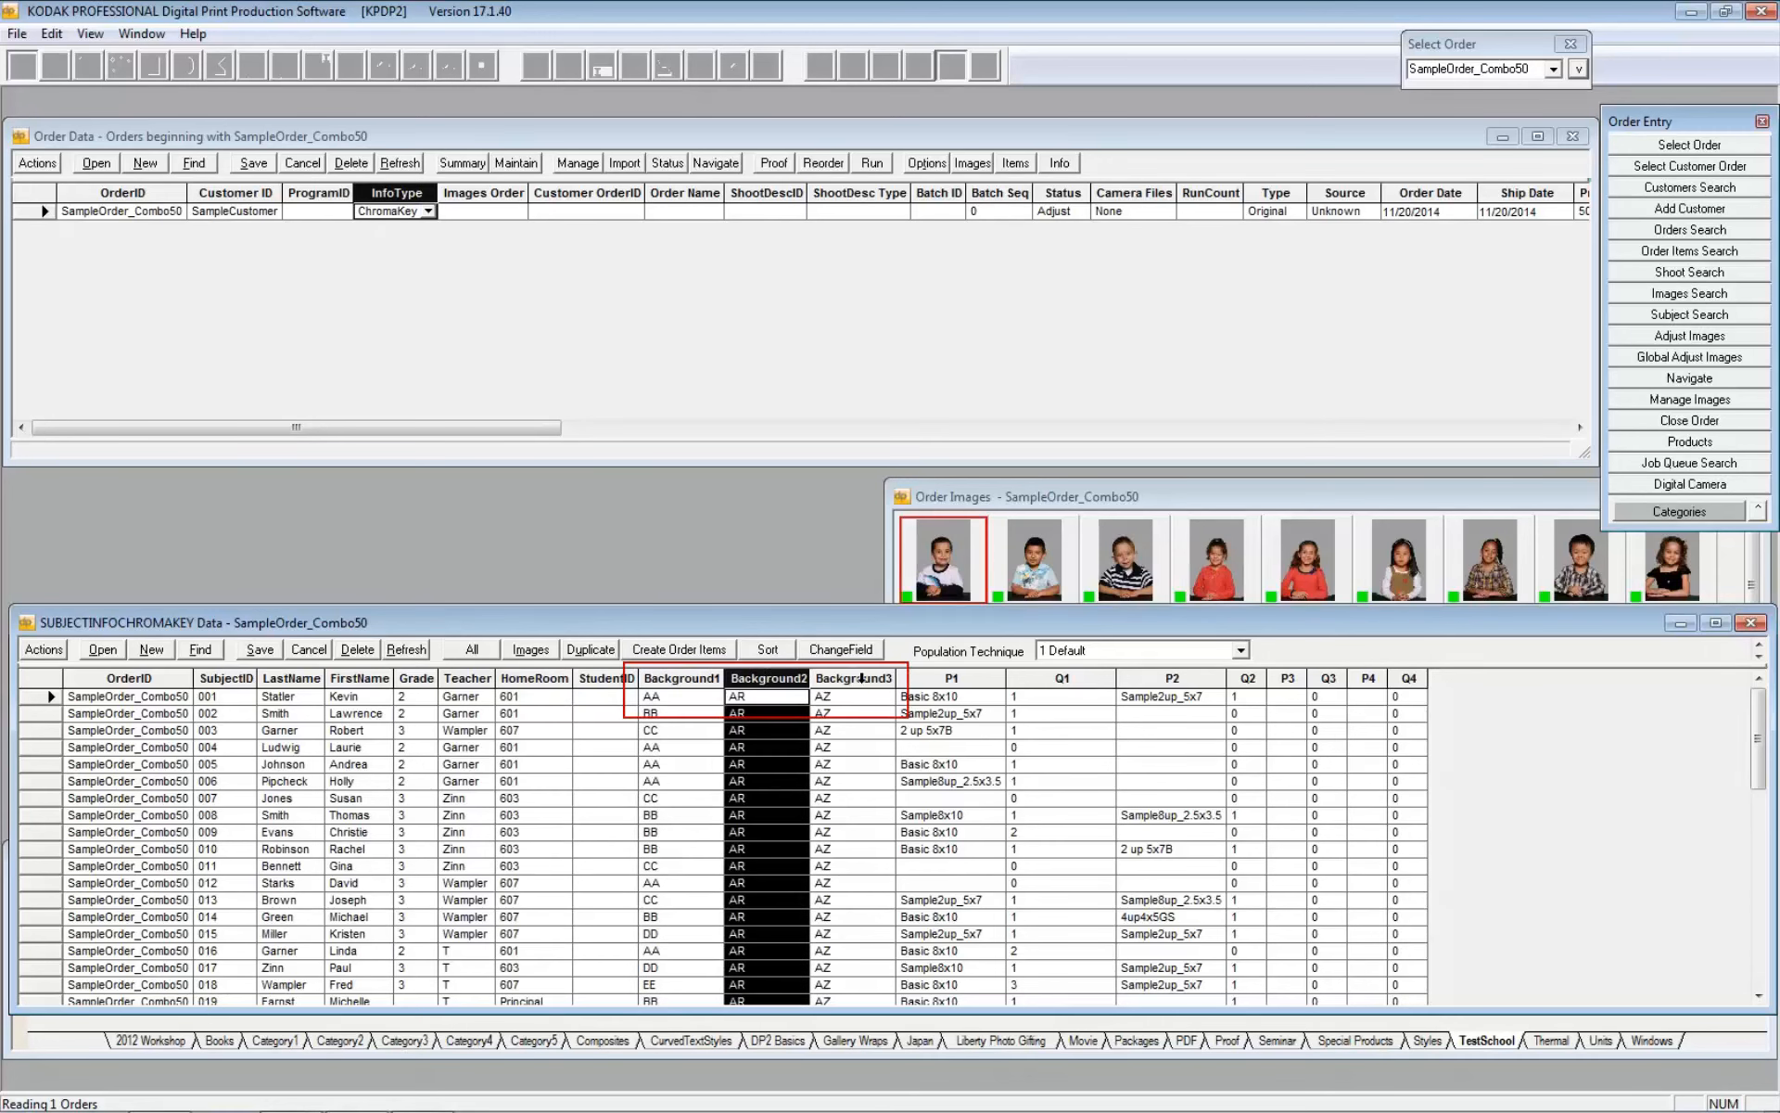
{"action": "left_click", "coordinate": [862, 678]}
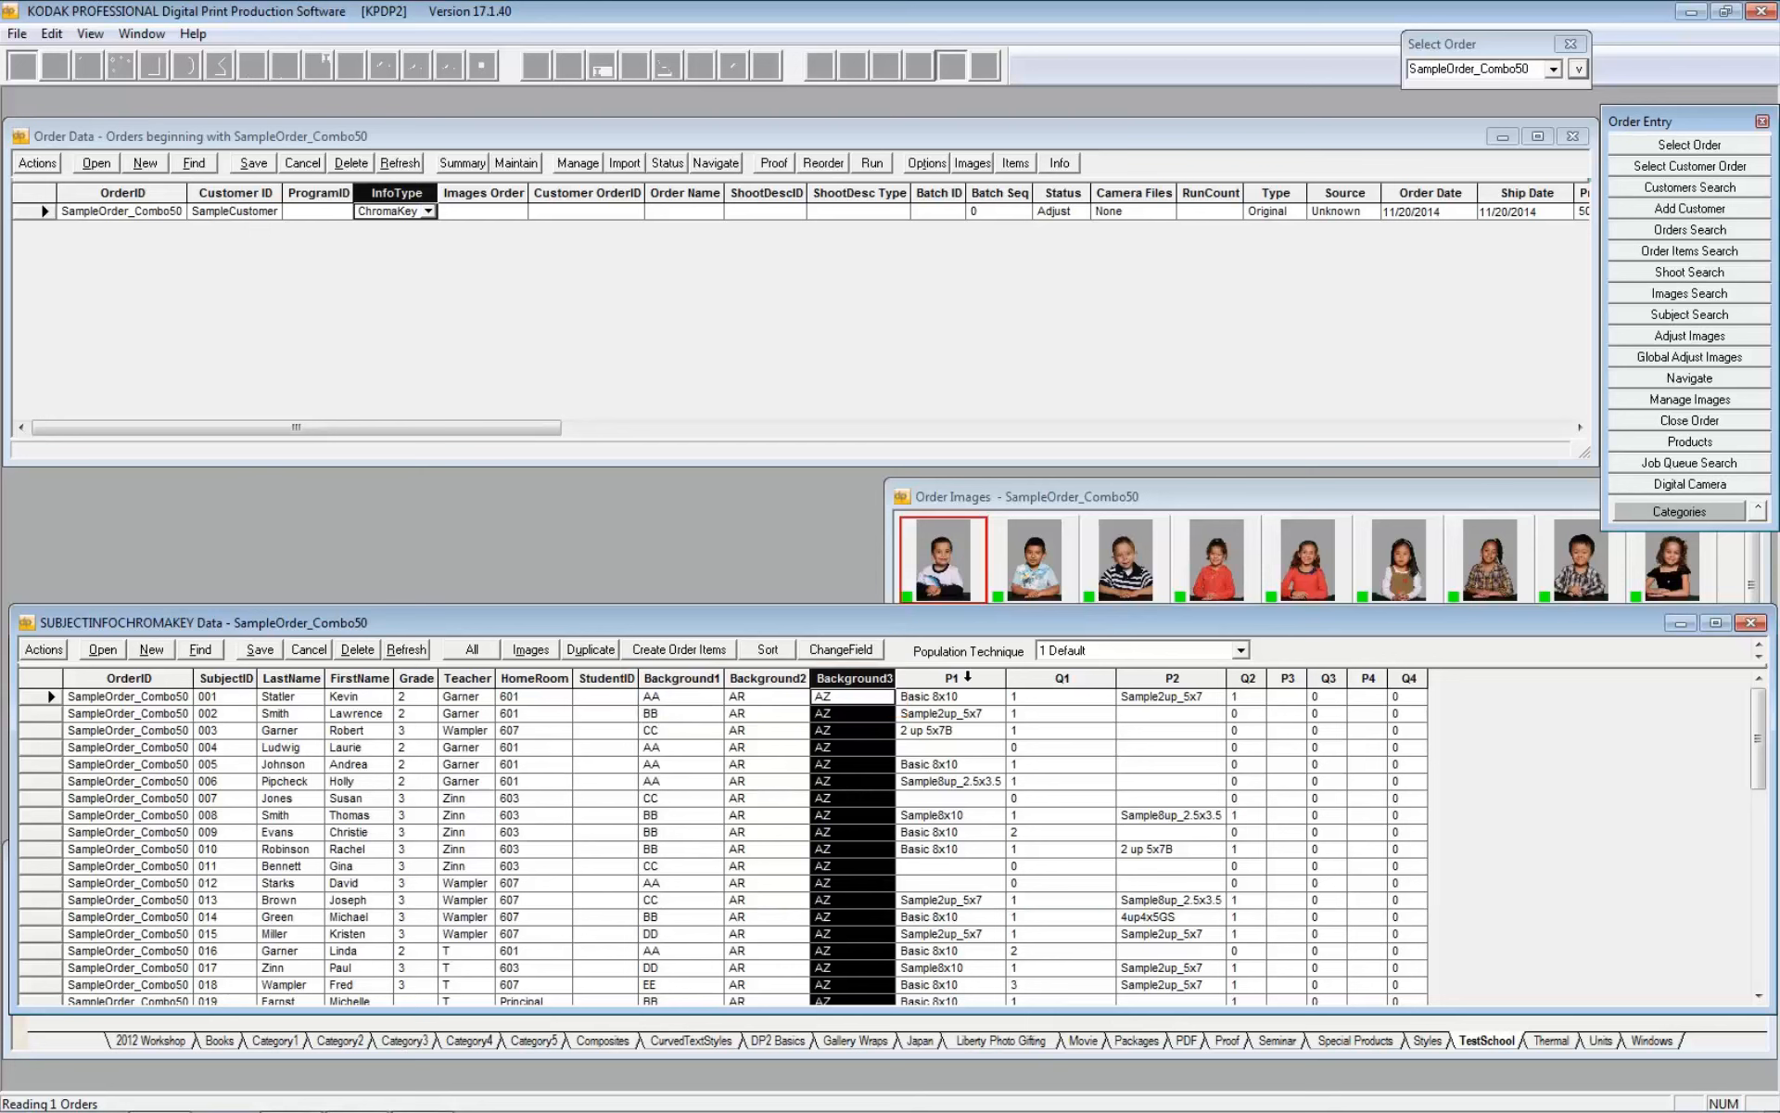
{"action": "left_click", "coordinate": [969, 676]}
{"action": "left_click", "coordinate": [1062, 676]}
{"action": "left_click", "coordinate": [1173, 676]}
{"action": "left_click", "coordinate": [1248, 676]}
{"action": "left_click", "coordinate": [1288, 678]}
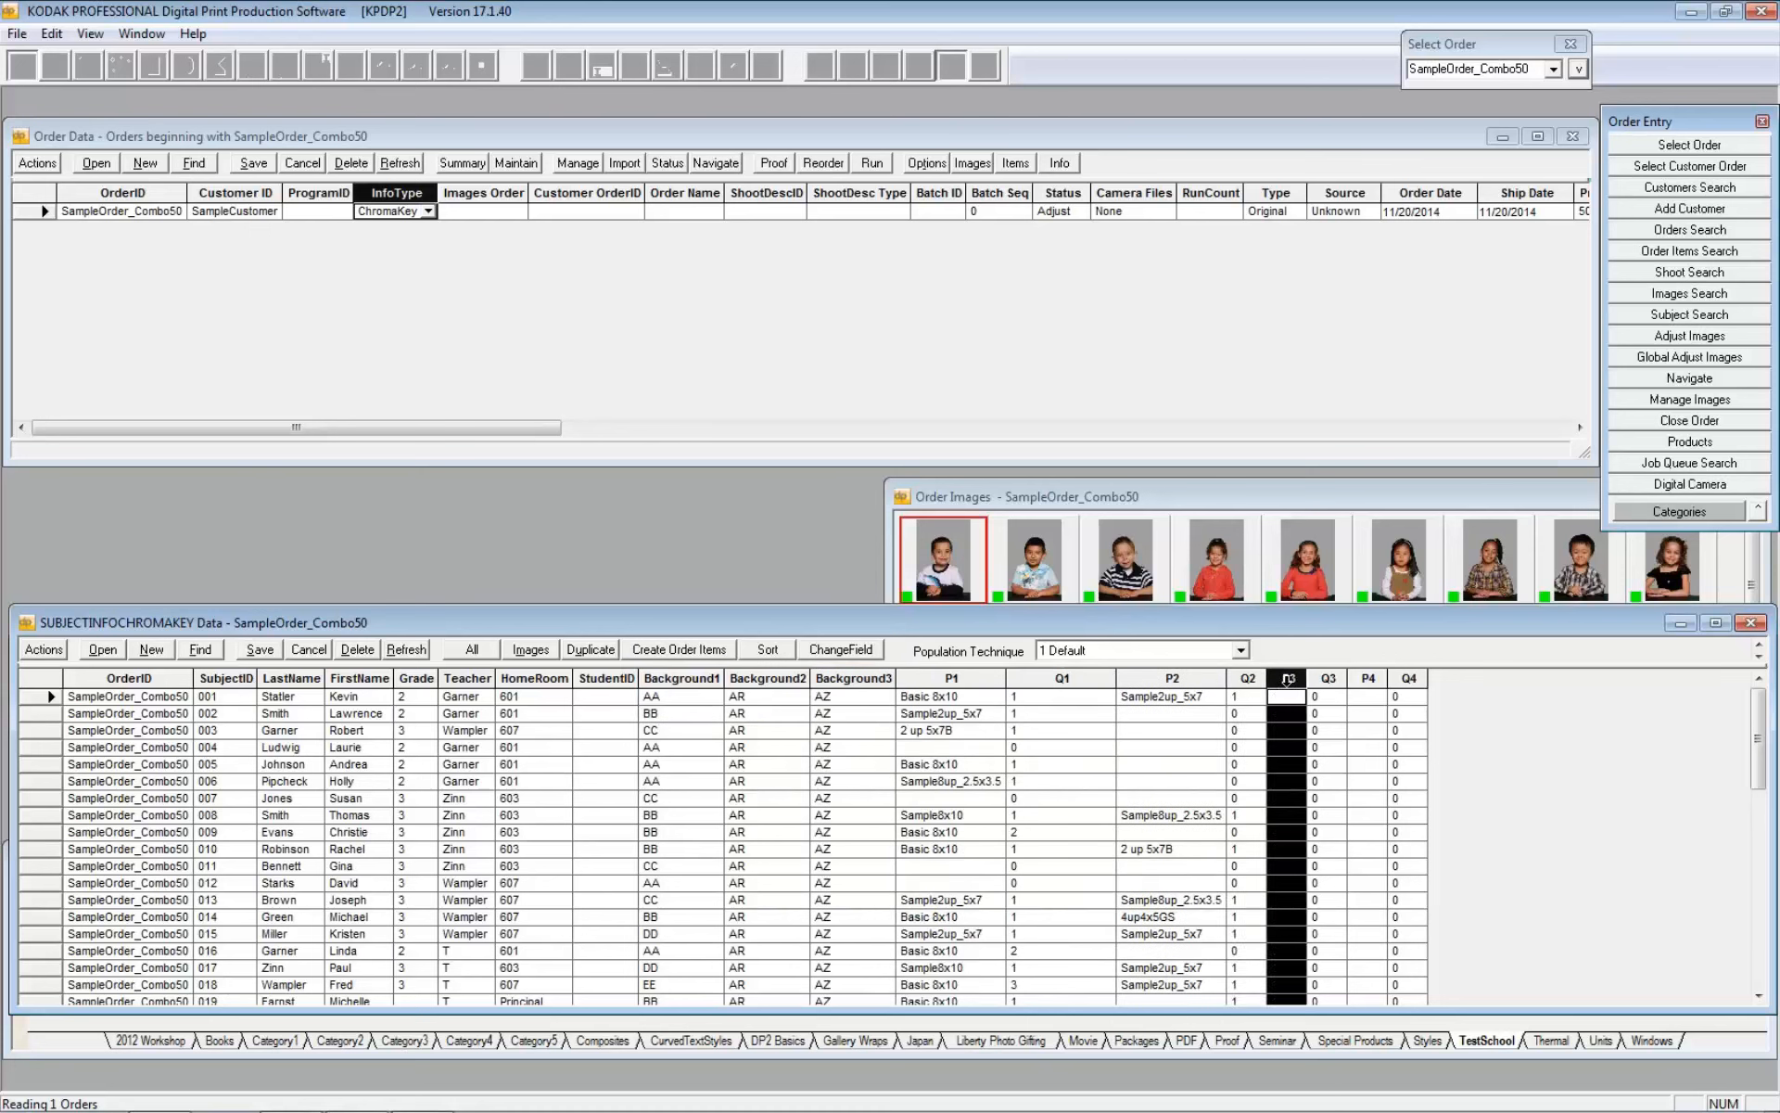
{"action": "left_click", "coordinate": [1332, 677]}
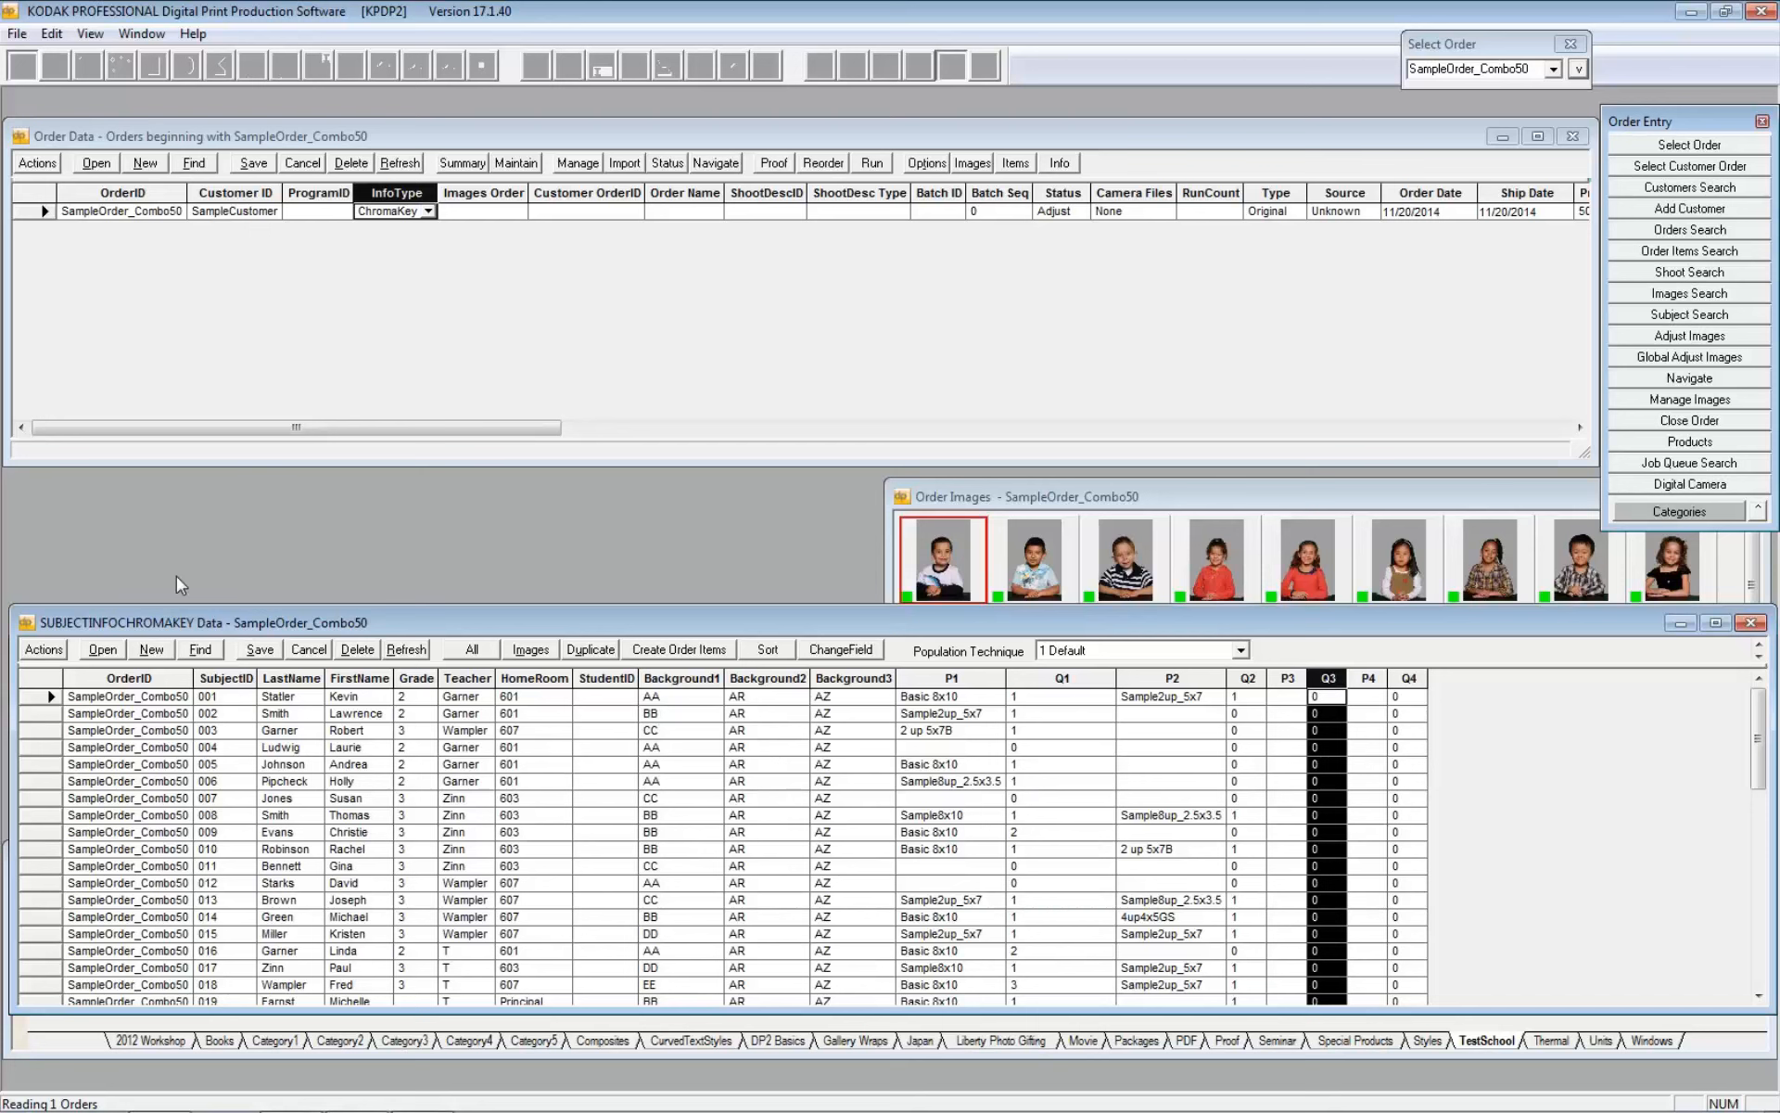
Create order items in SampleOrder_Combo50 for subjects 001 to 003
{"action": "left_click", "coordinate": [39, 679]}
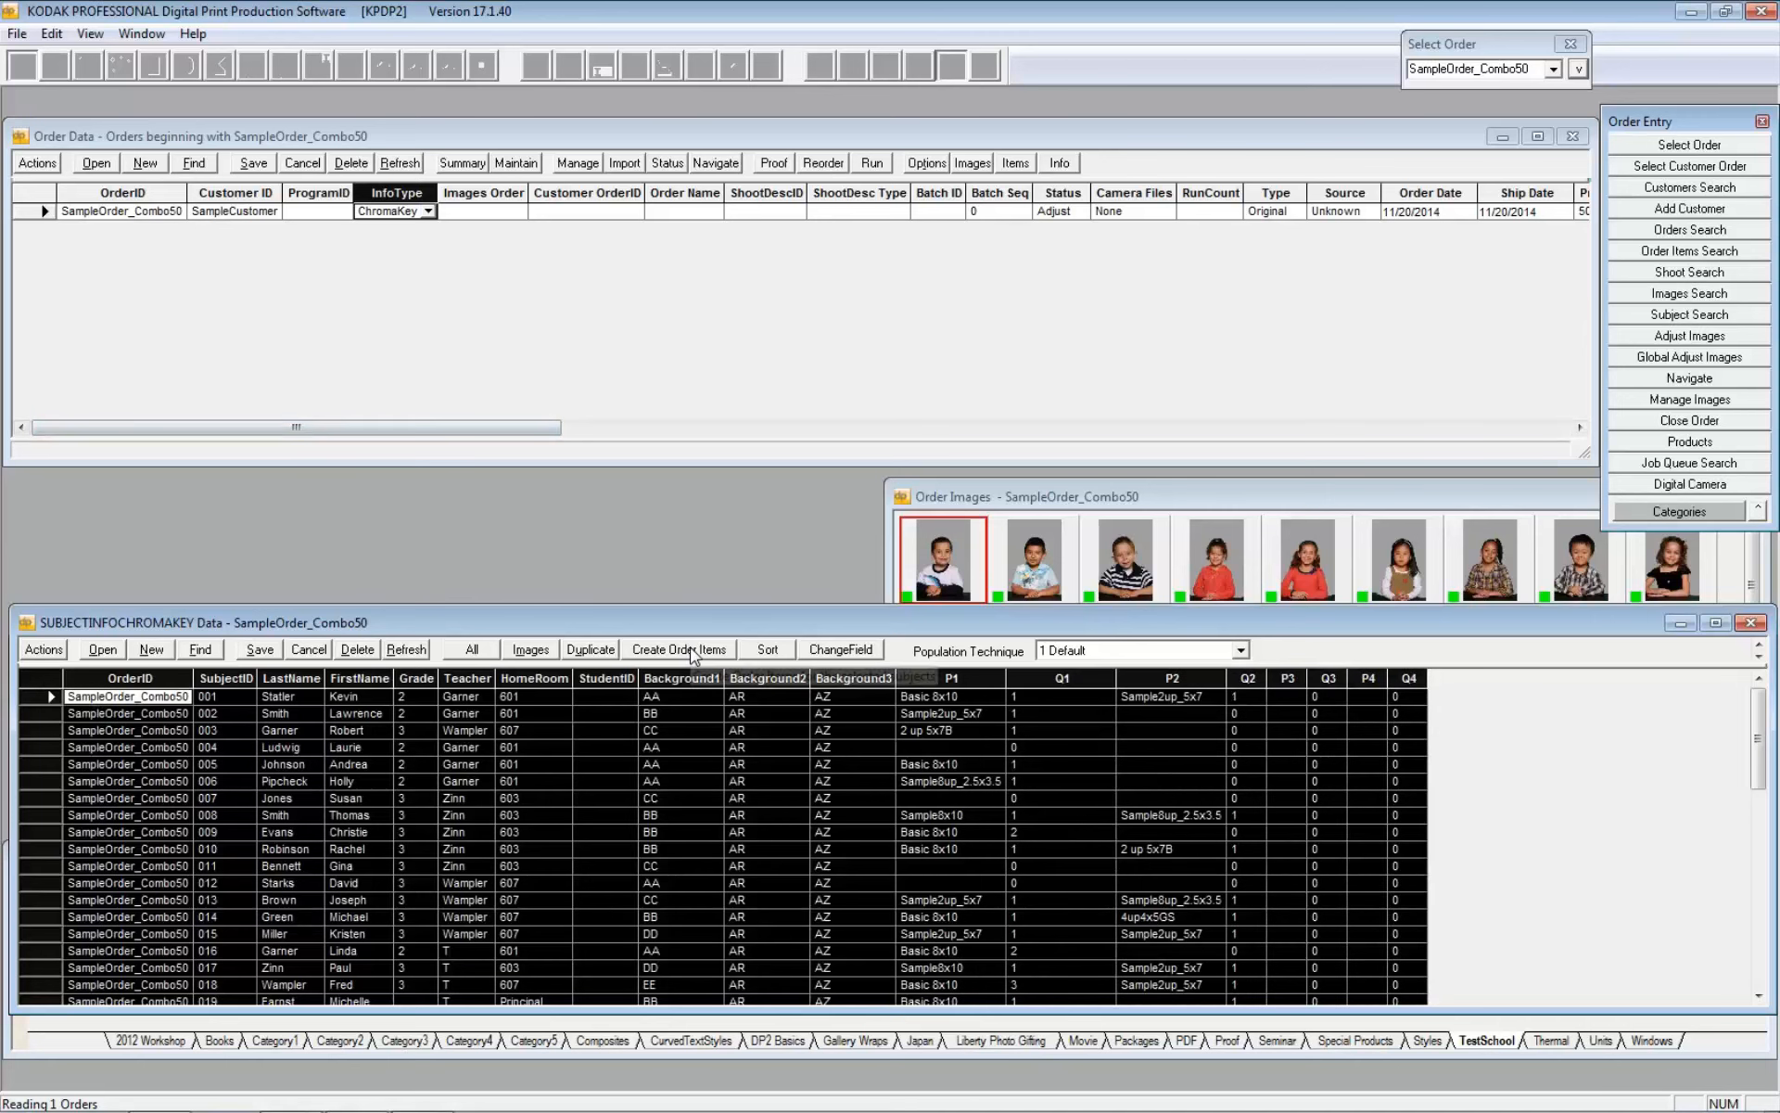
{"action": "left_click", "coordinate": [30, 695]}
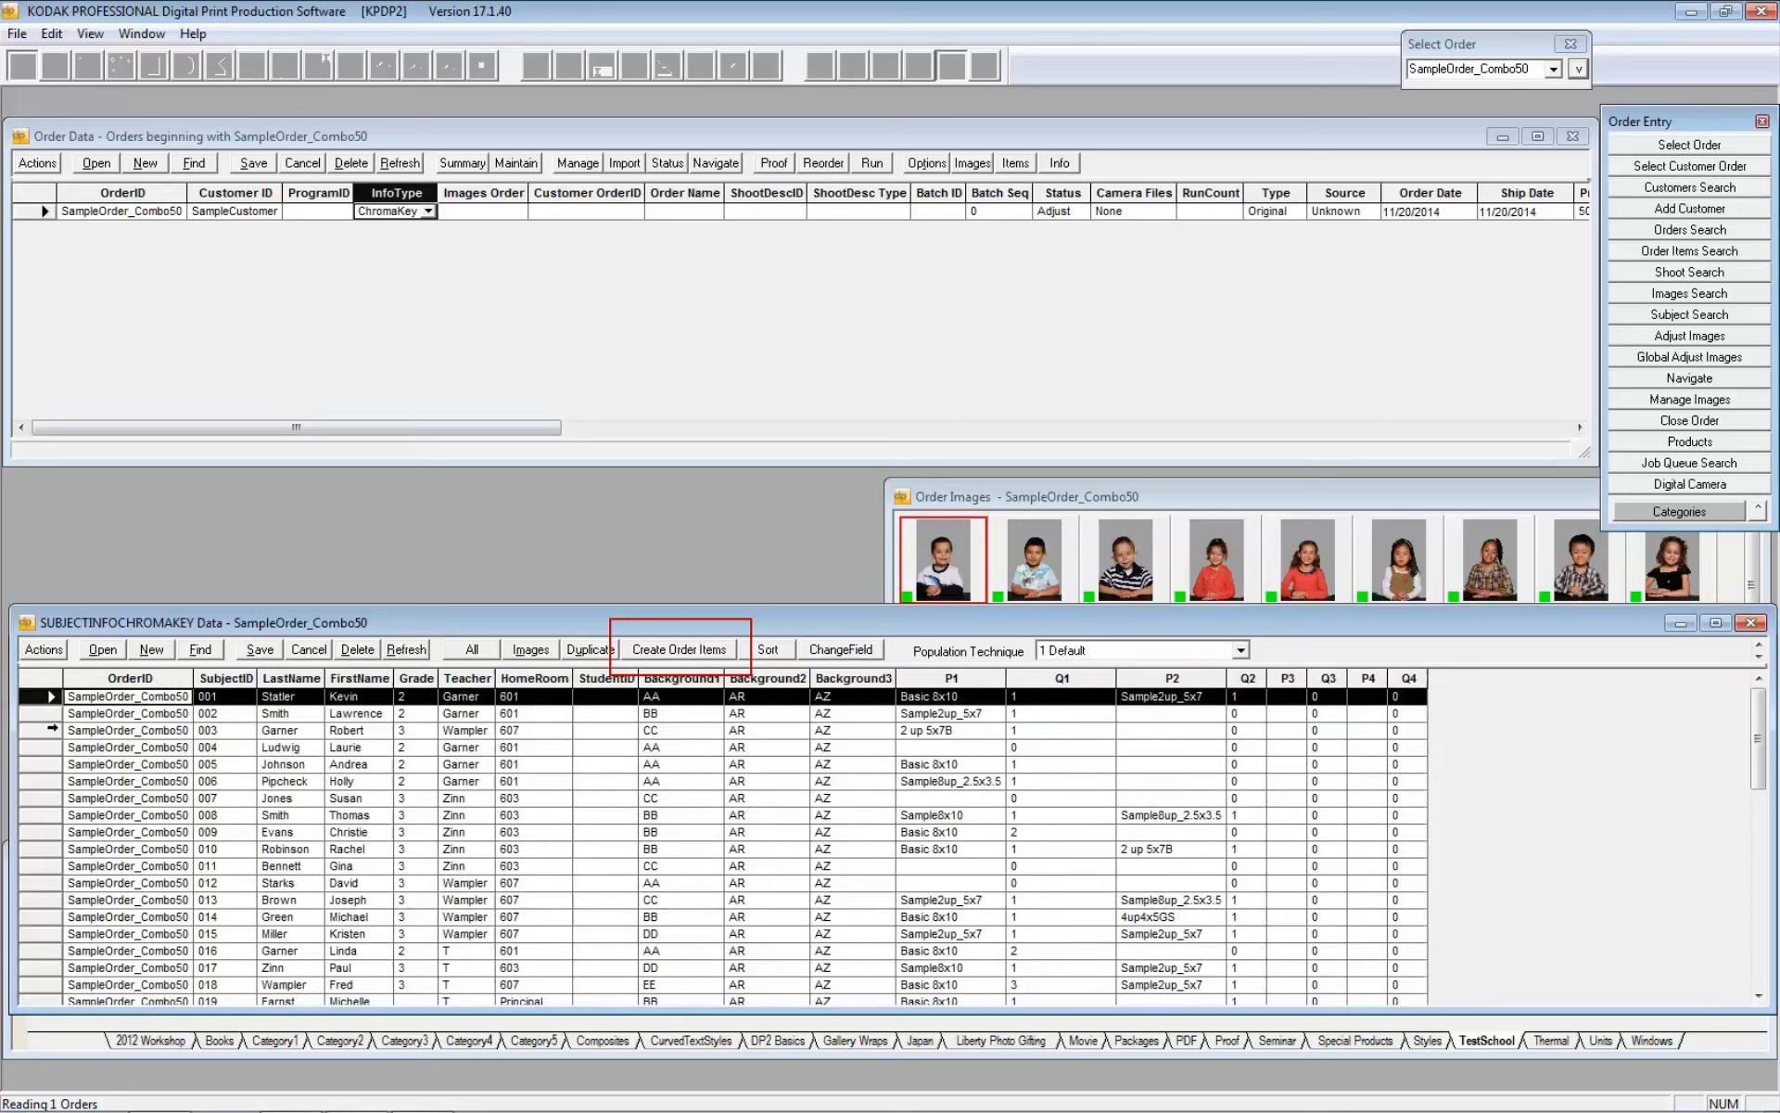
{"action": "left_click", "coordinate": [41, 729], "text": "shift"}
{"action": "left_click", "coordinate": [697, 649]}
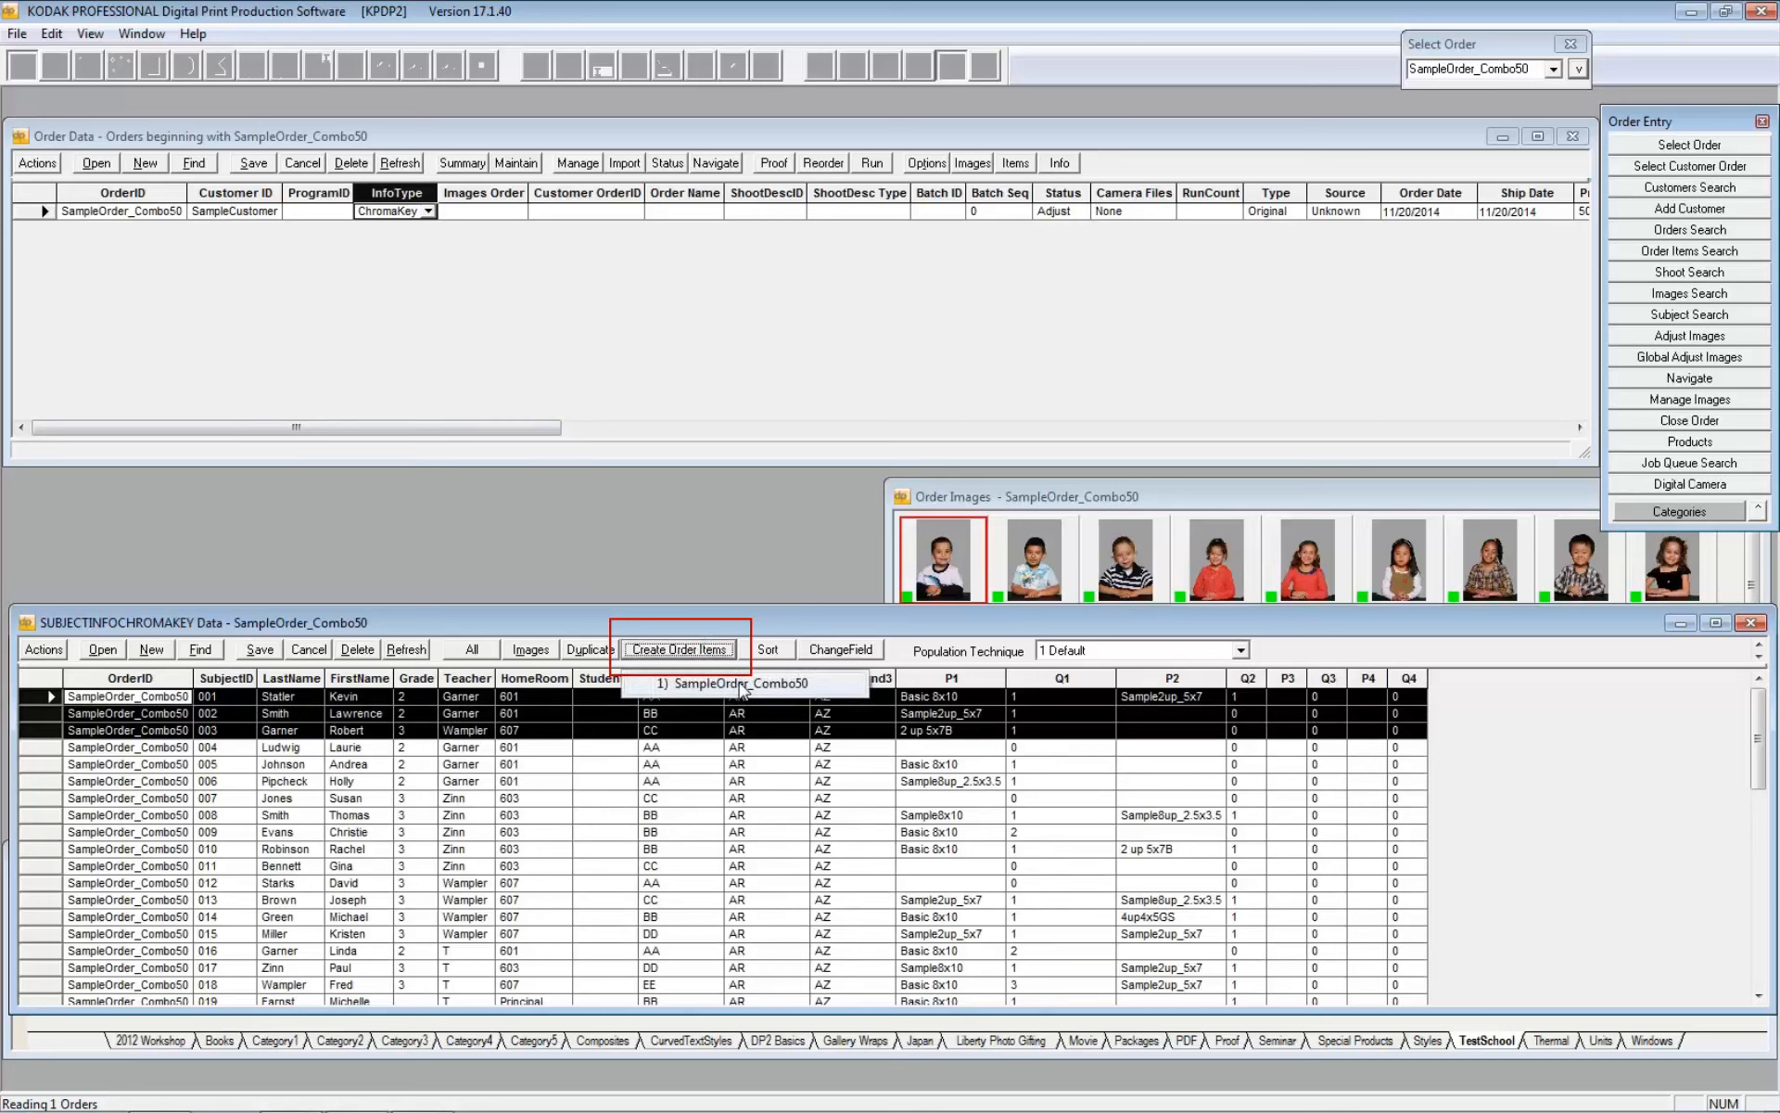
{"action": "left_click", "coordinate": [741, 685]}
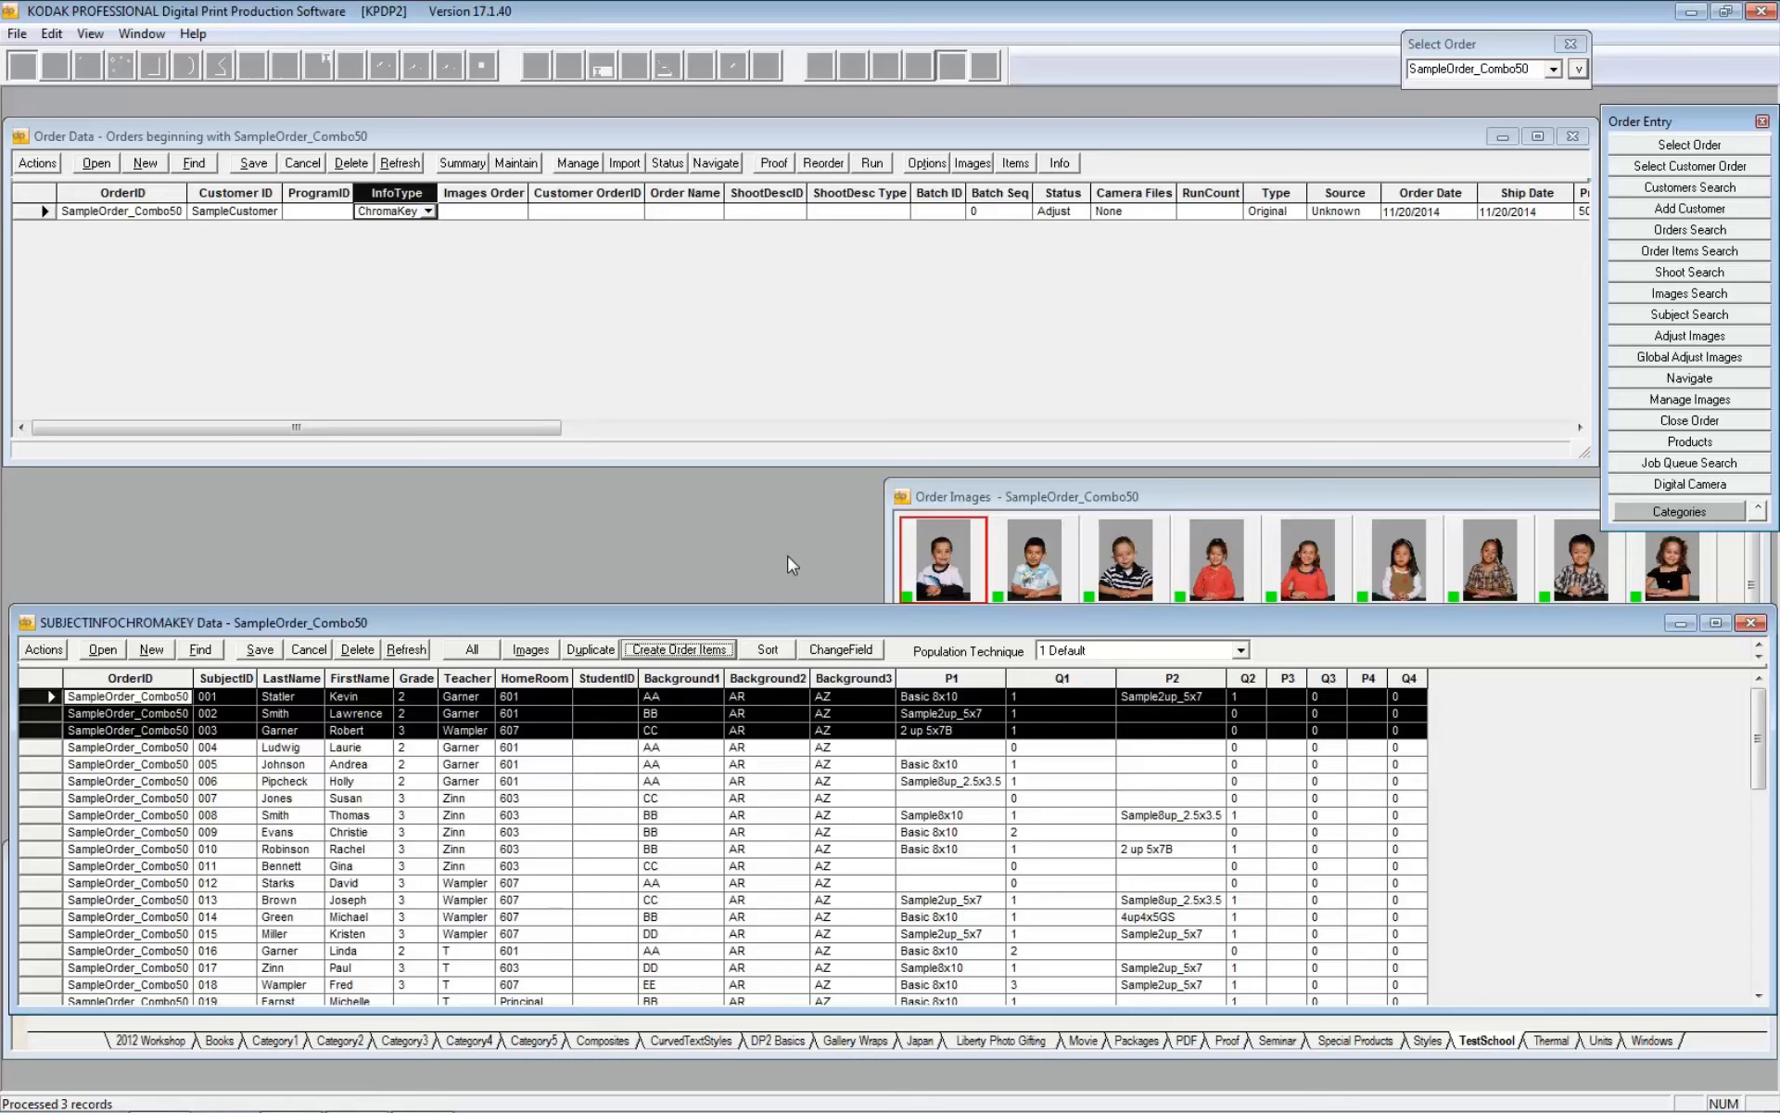
Open the ID Product Columns information for the subject table, and move and enlarge its window to show all rows
{"action": "left_click", "coordinate": [46, 649]}
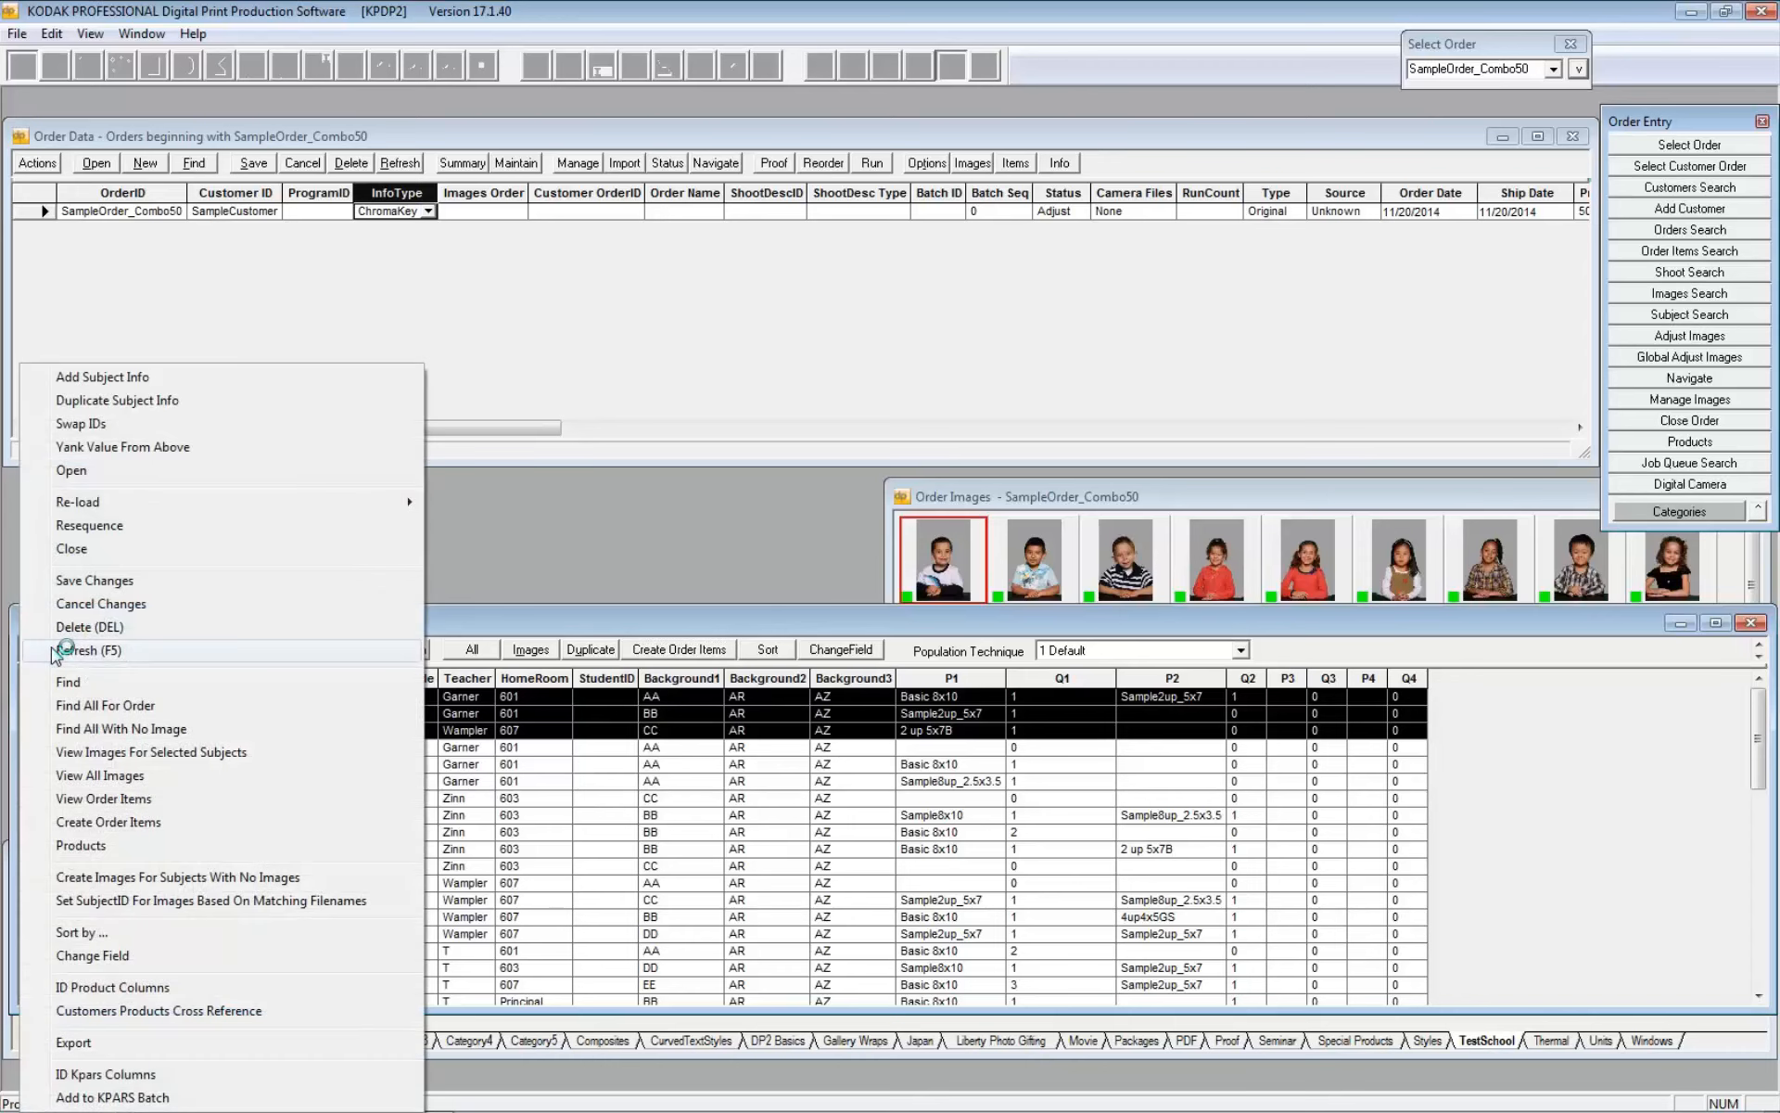
{"action": "left_click", "coordinate": [162, 993]}
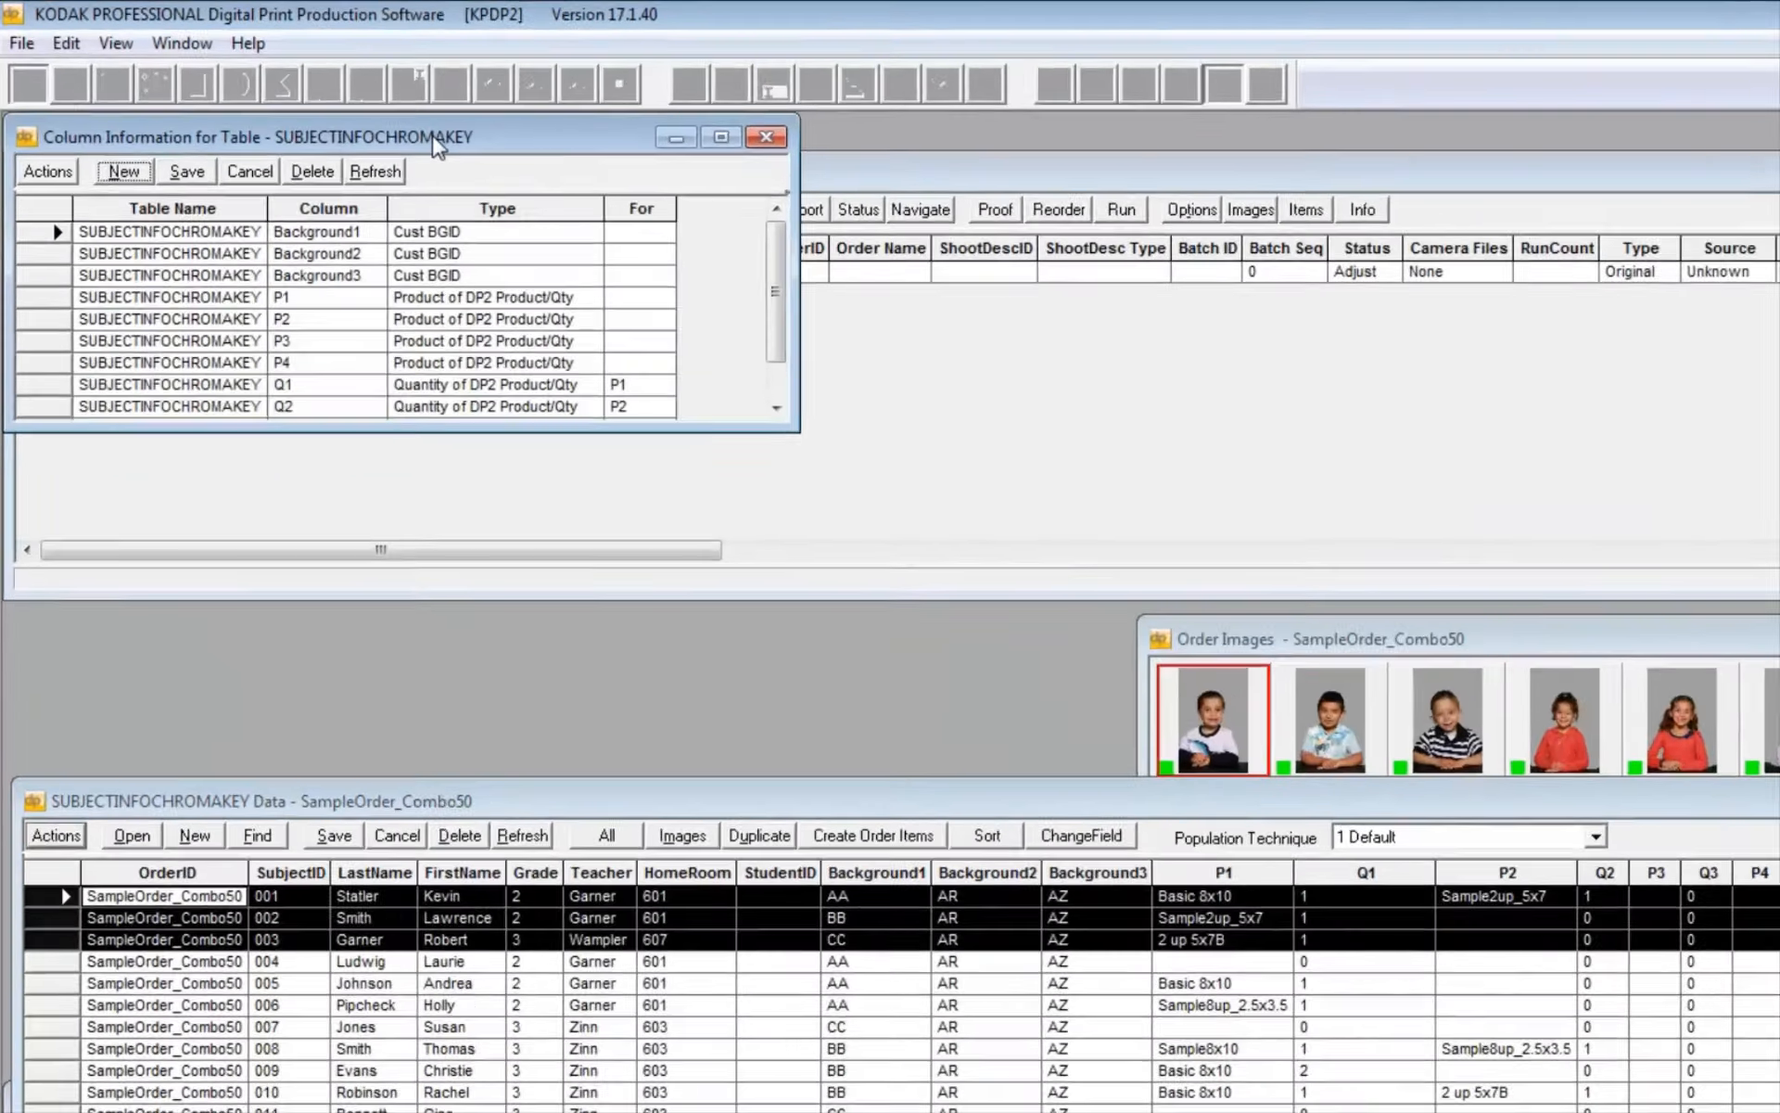
{"action": "left_click_drag", "start_coordinate": [346, 107], "coordinate": [782, 273]}
{"action": "left_click_drag", "start_coordinate": [1659, 785], "coordinate": [1620, 897]}
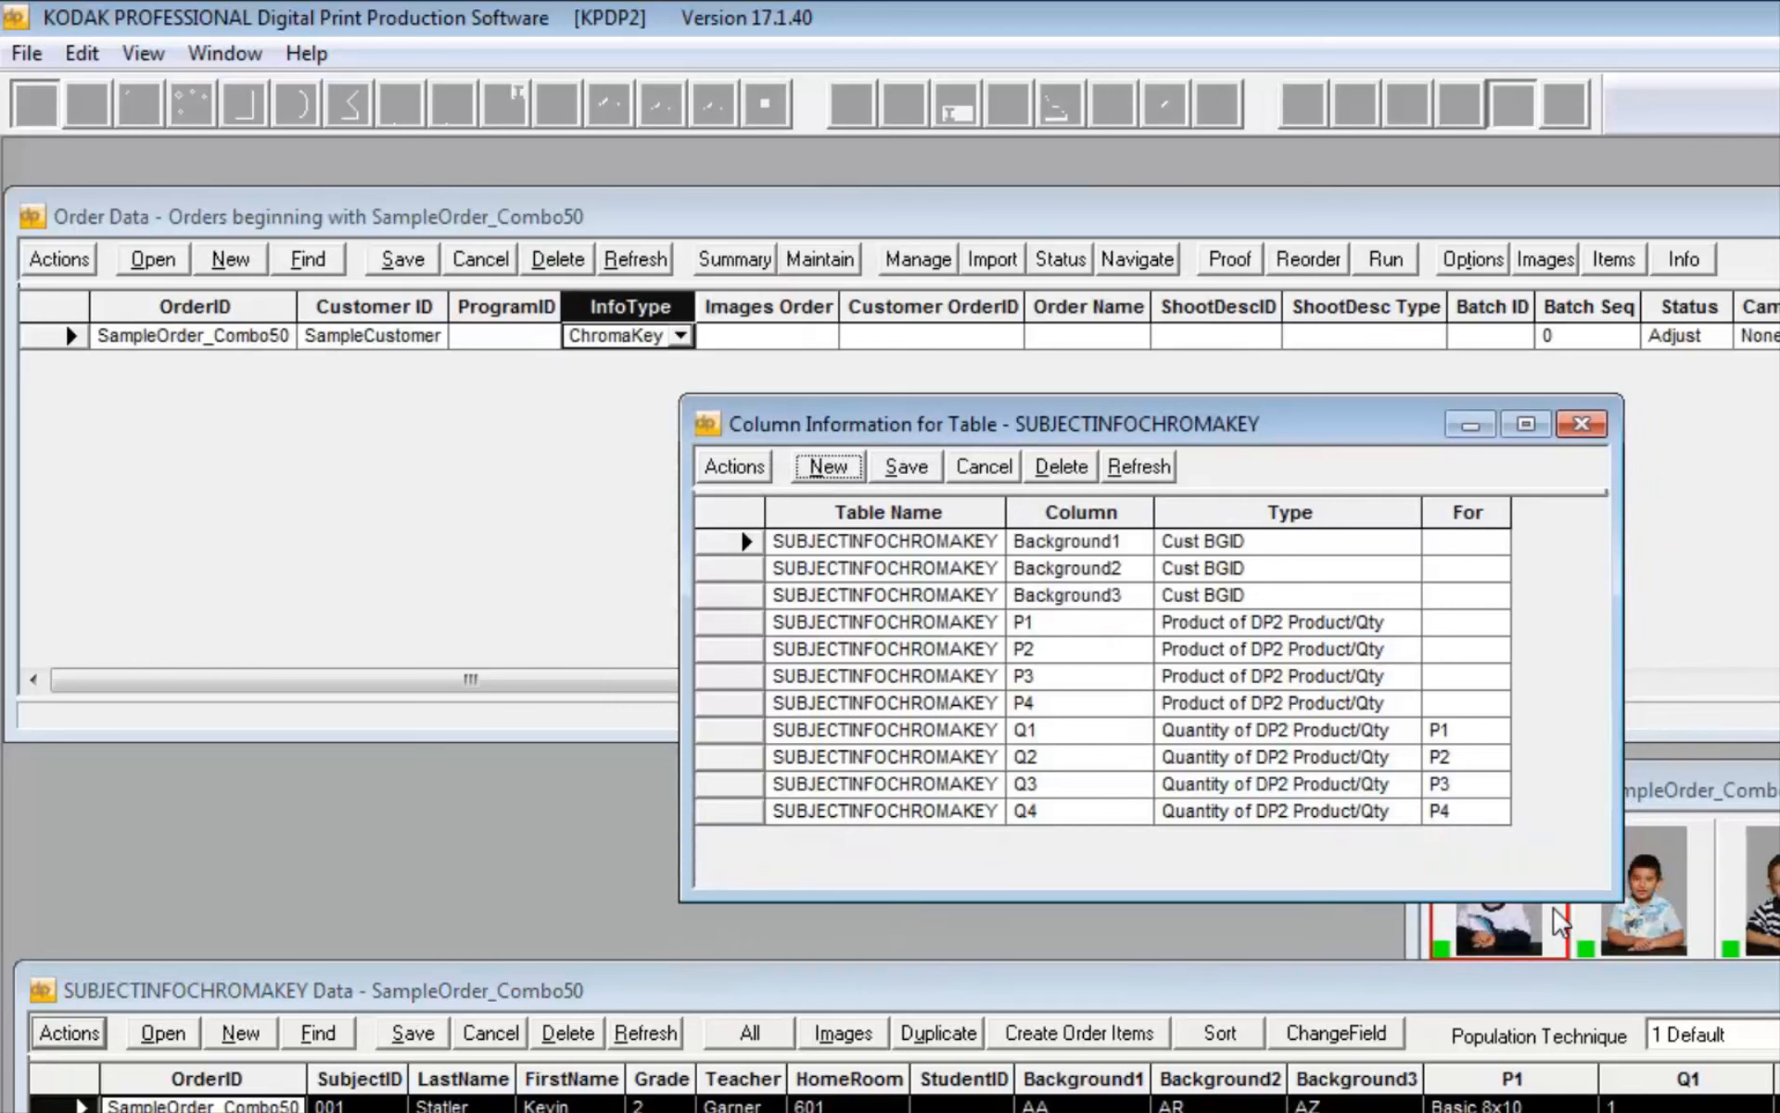
Set the Background1 column's type to Cust BGID and review the Background2 and Background3 rows
{"action": "left_click", "coordinate": [742, 545]}
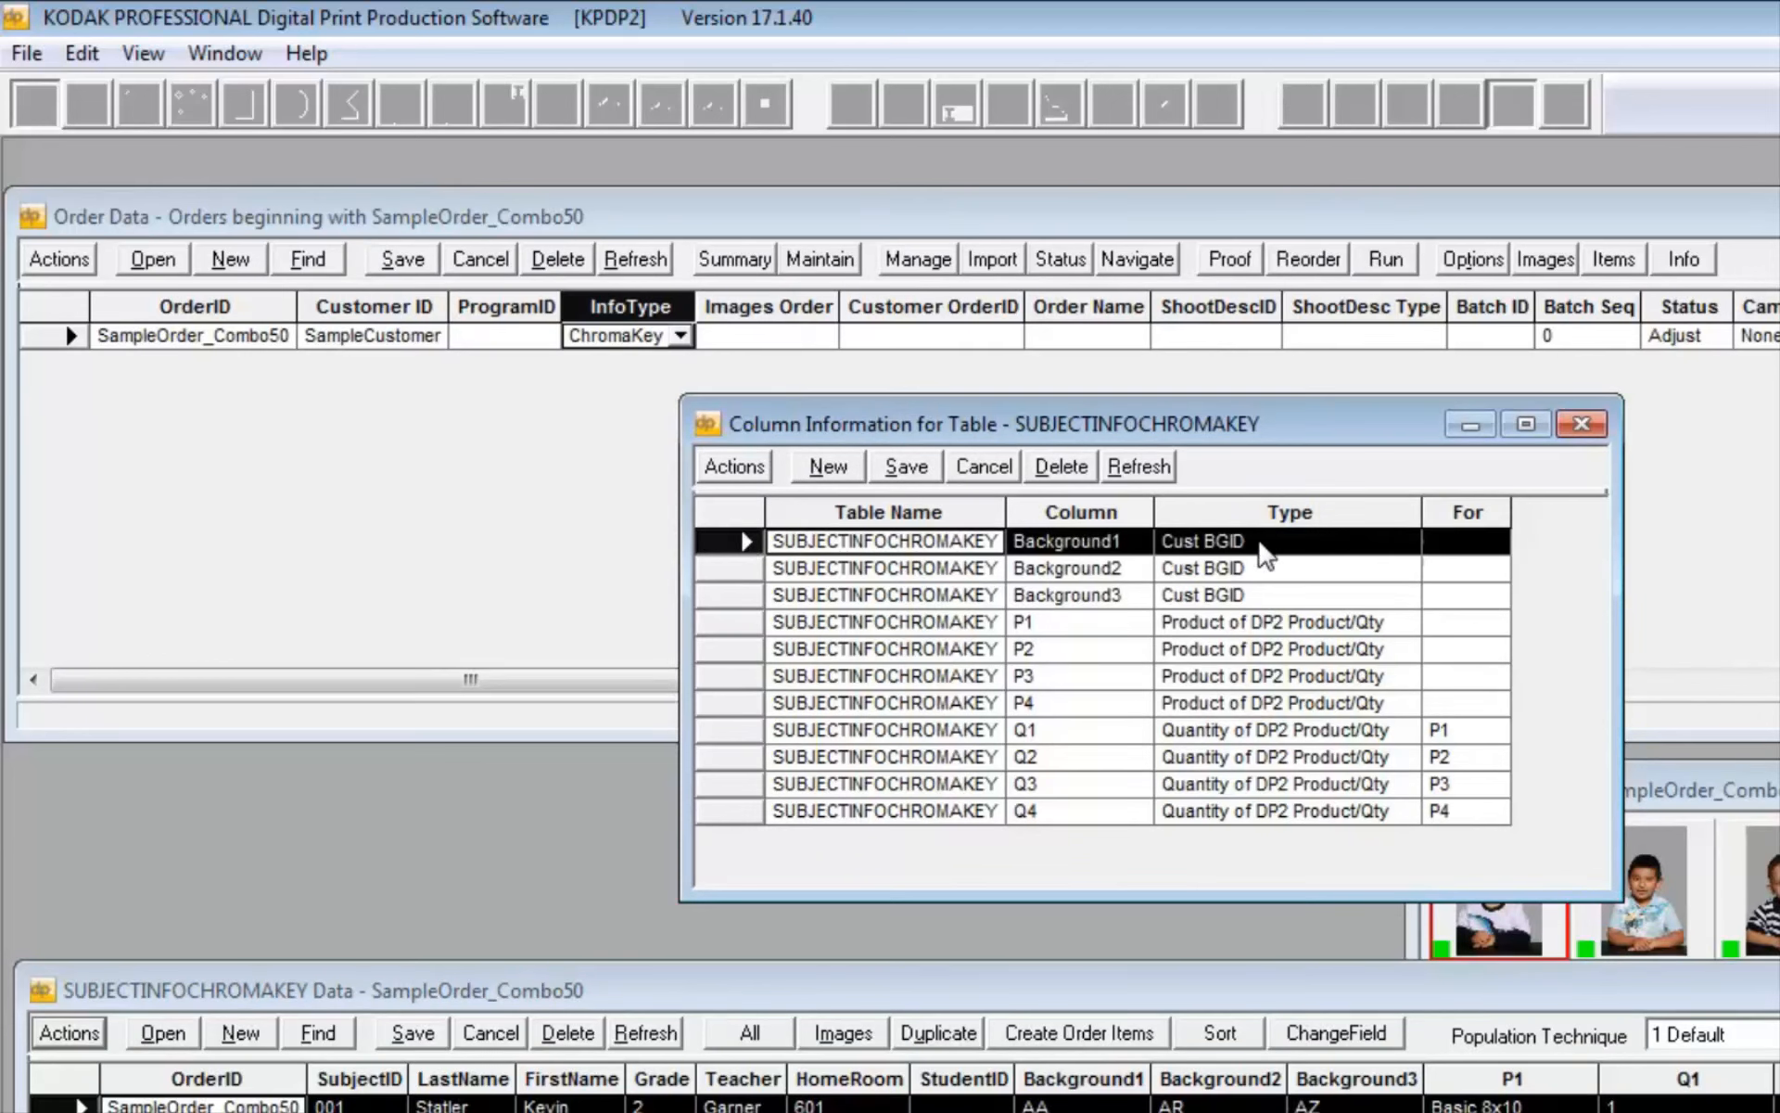
{"action": "left_click", "coordinate": [1415, 552]}
{"action": "left_click", "coordinate": [1419, 553]}
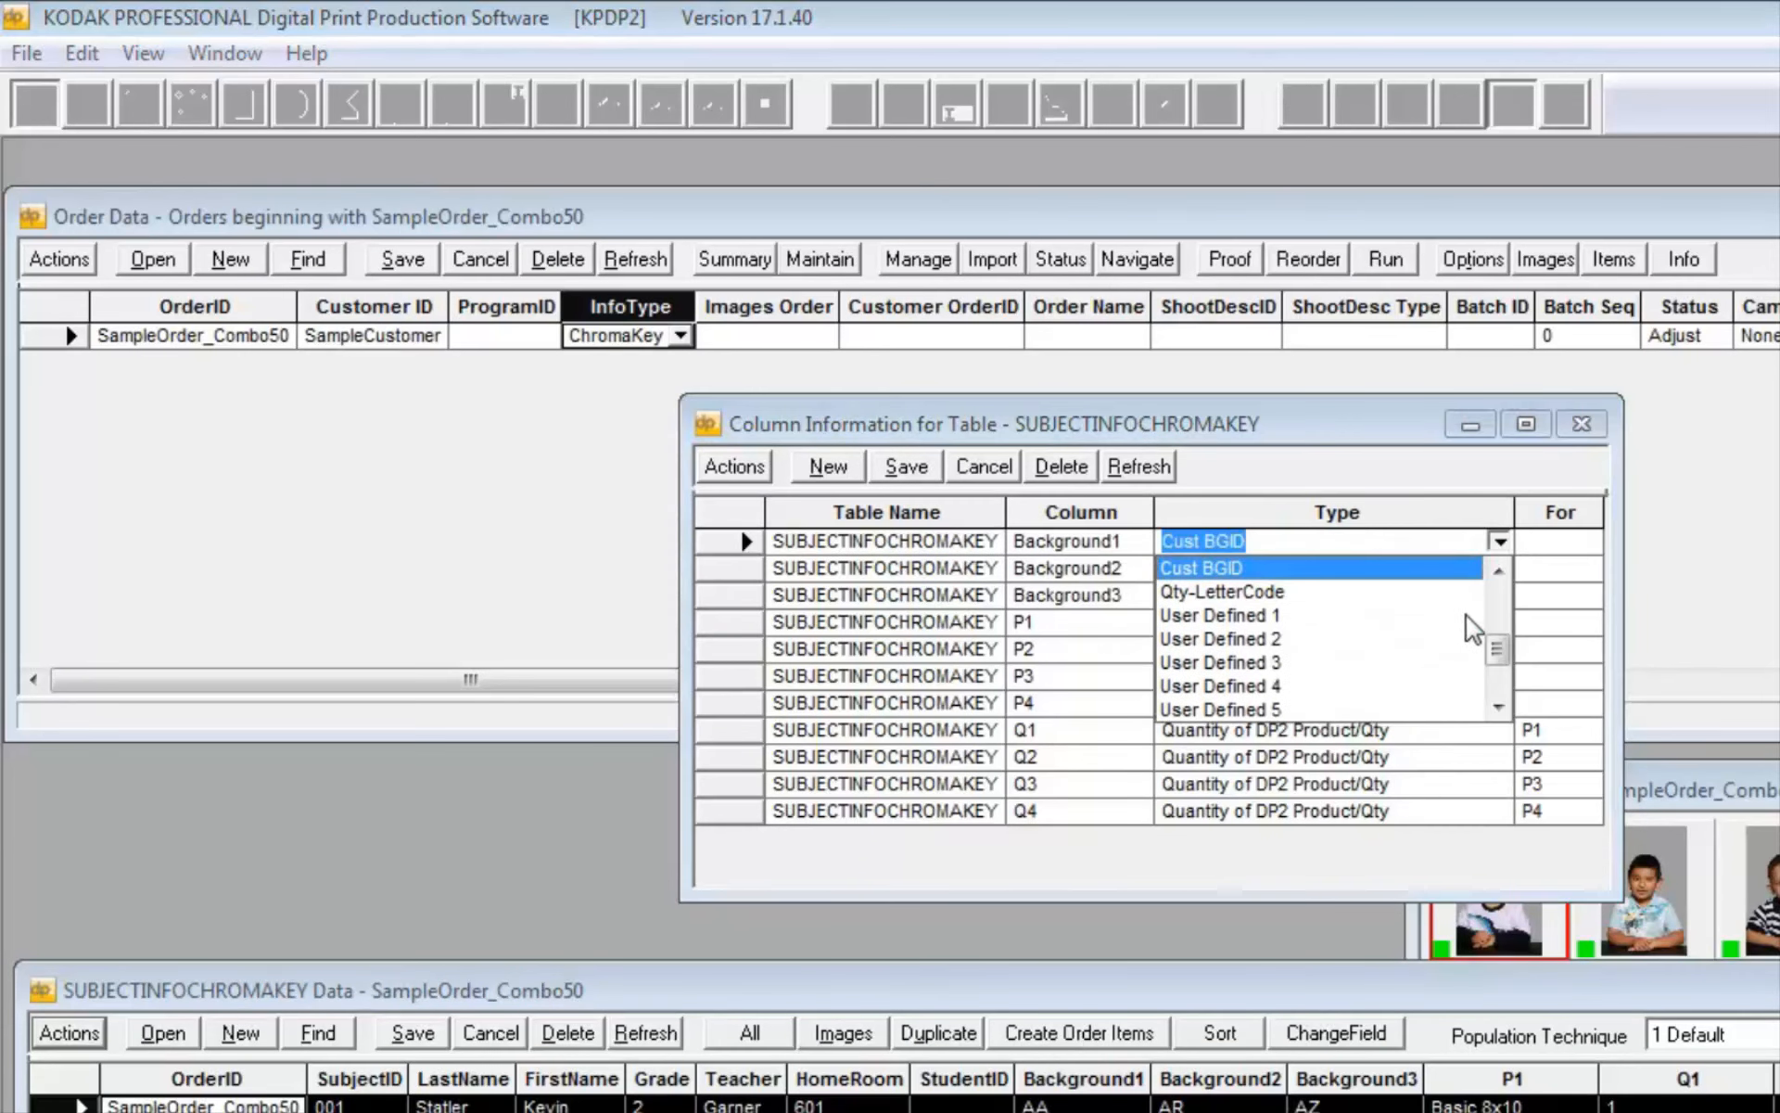
{"action": "scroll", "coordinate": [1498, 643], "scroll_direction": "up", "scroll_amount": 1}
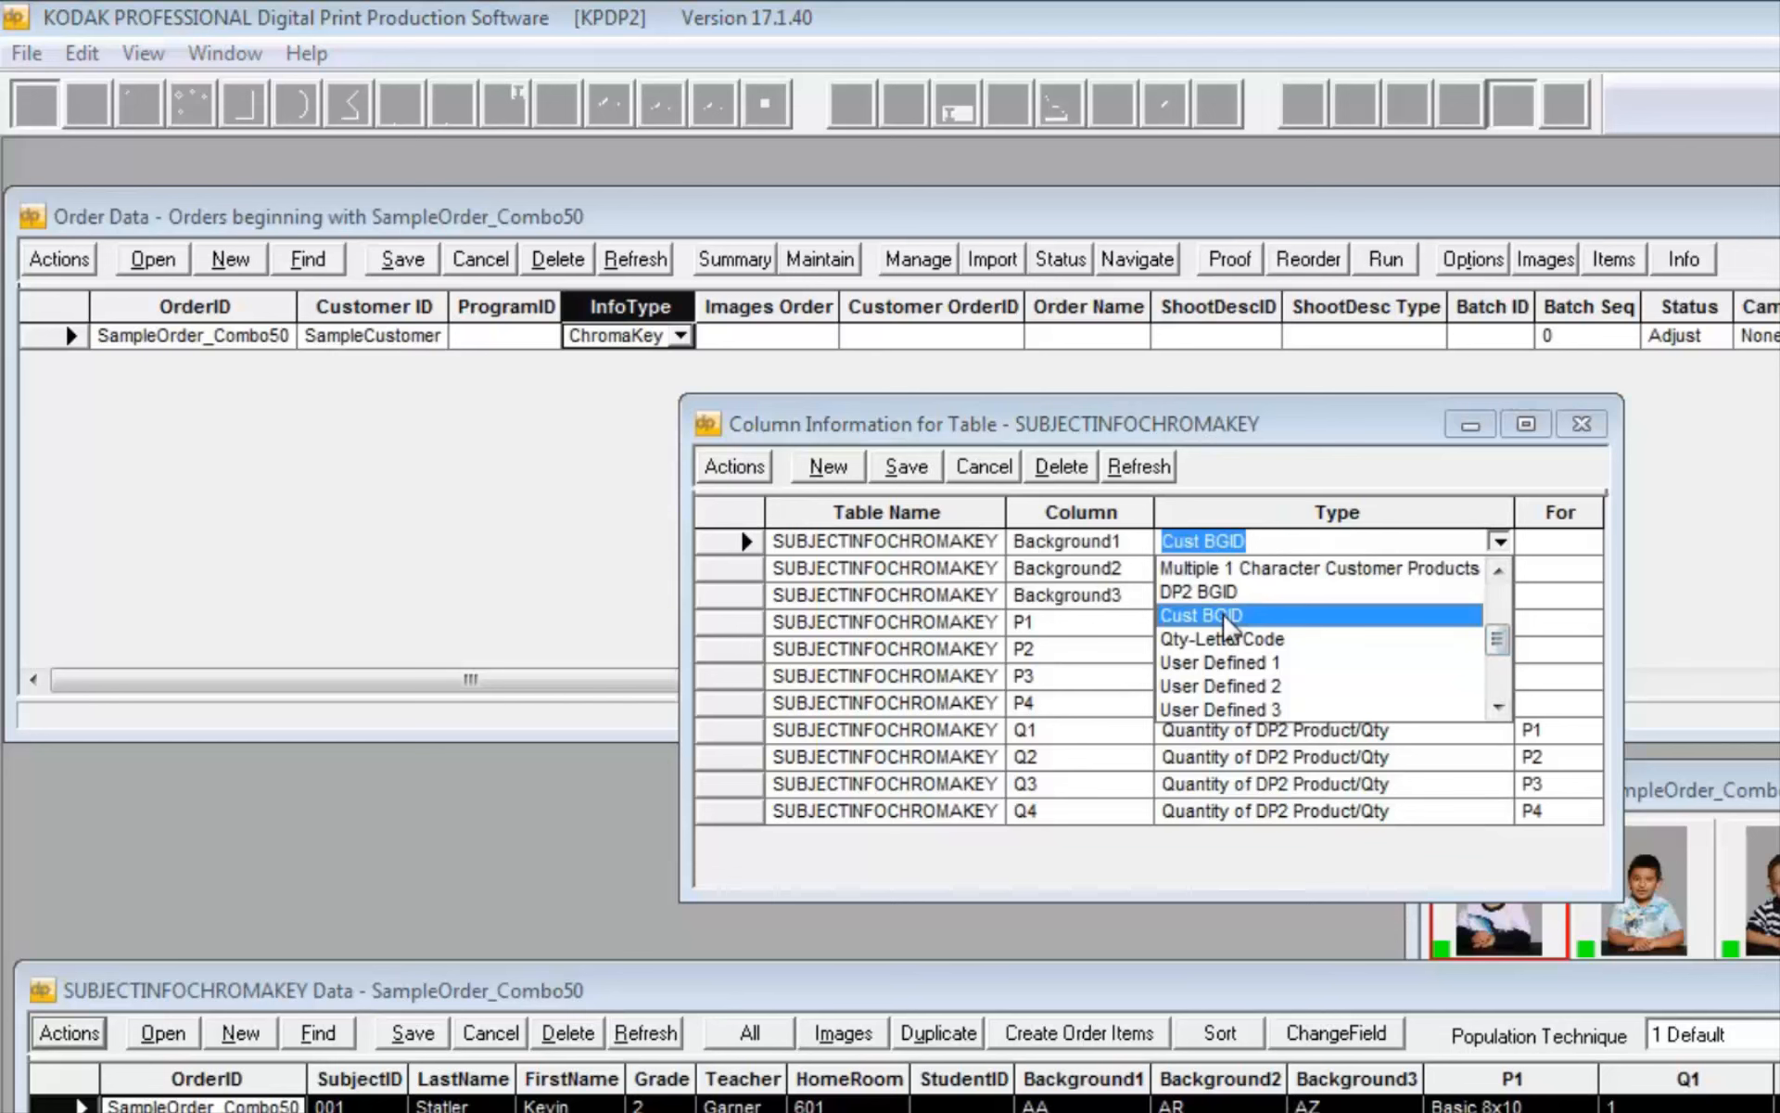
{"action": "left_click", "coordinate": [1226, 617]}
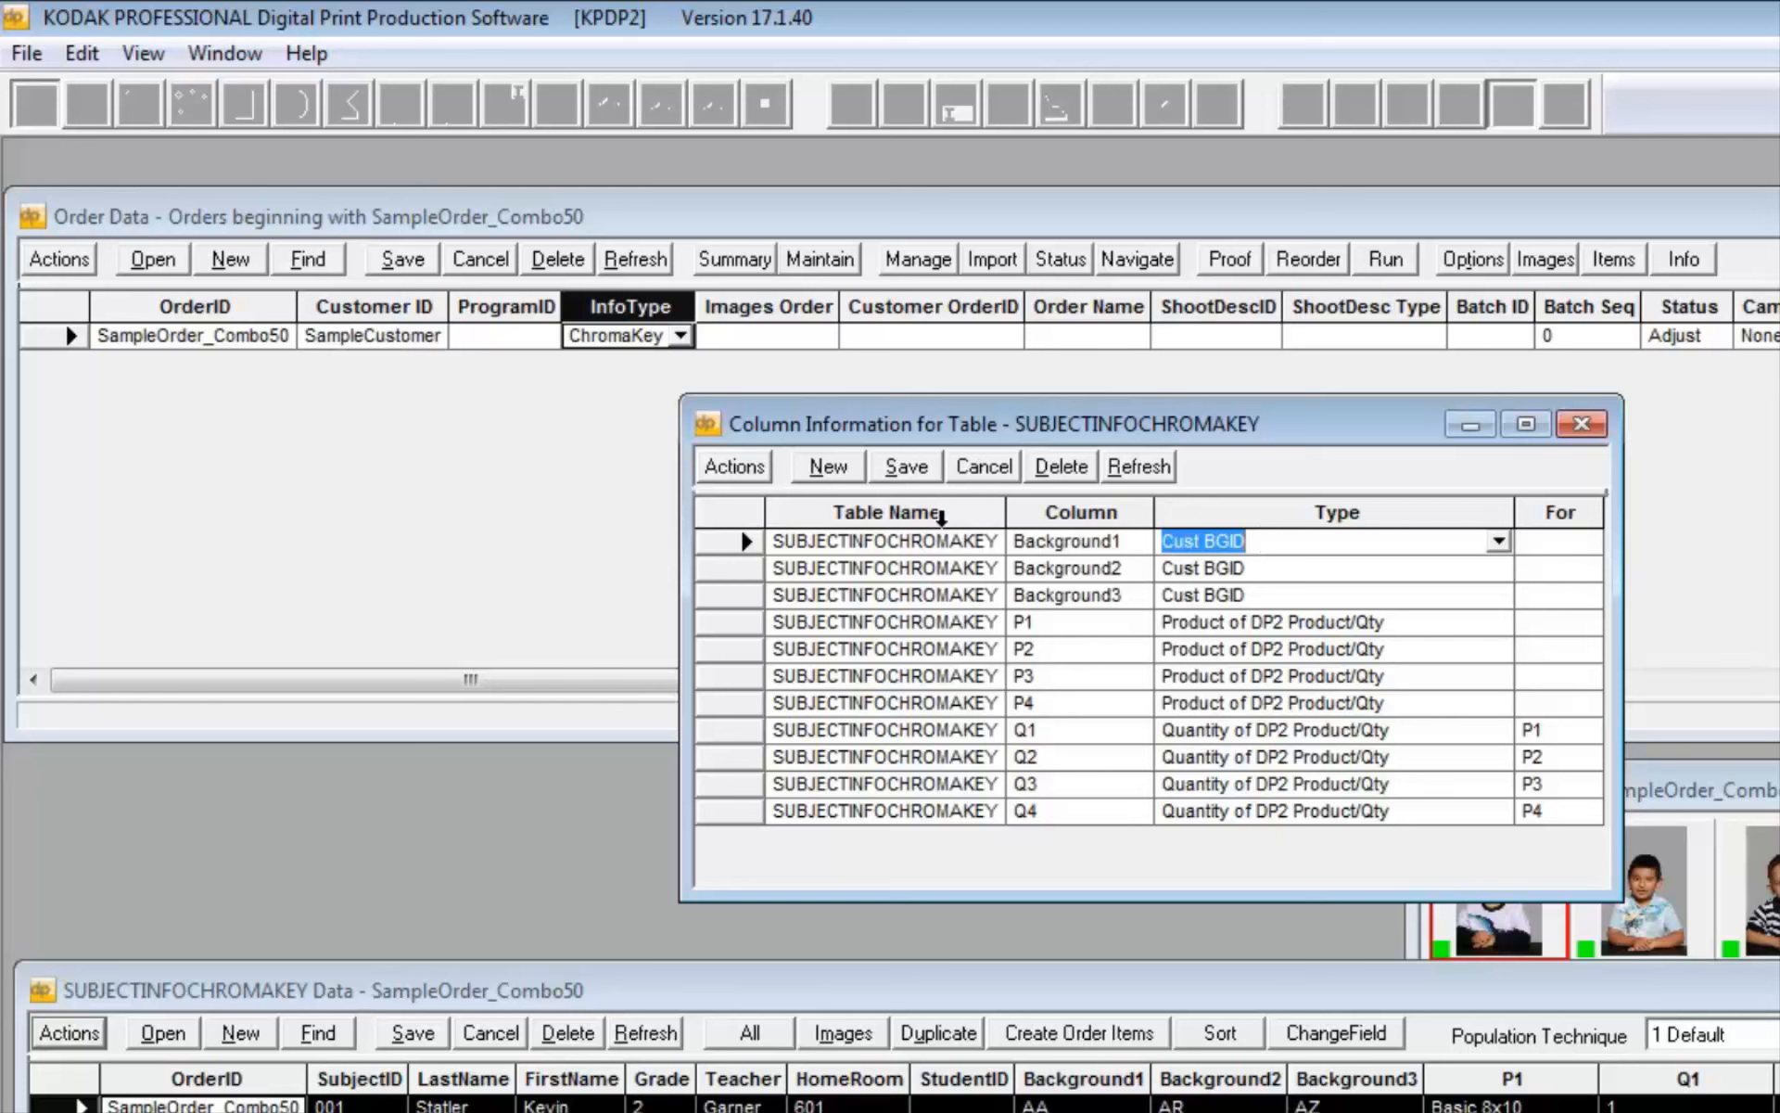
{"action": "left_click", "coordinate": [742, 571]}
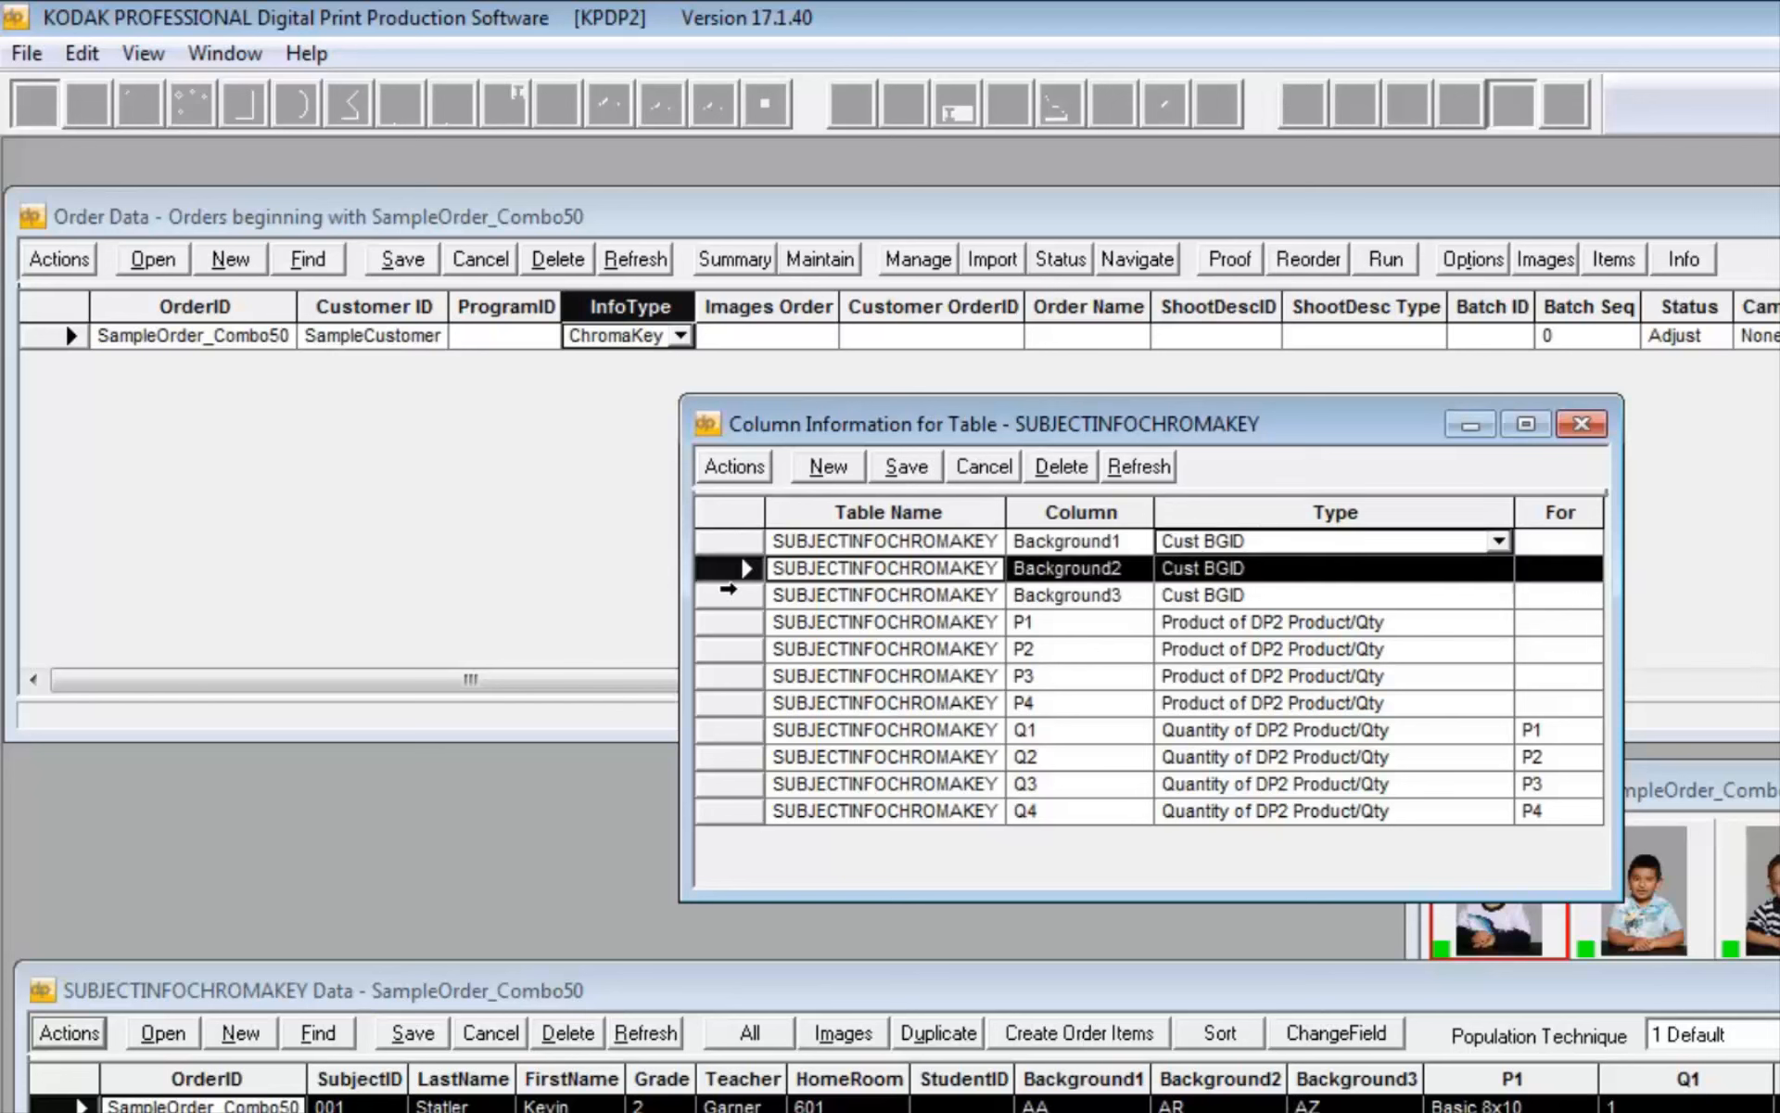
{"action": "left_click", "coordinate": [737, 597]}
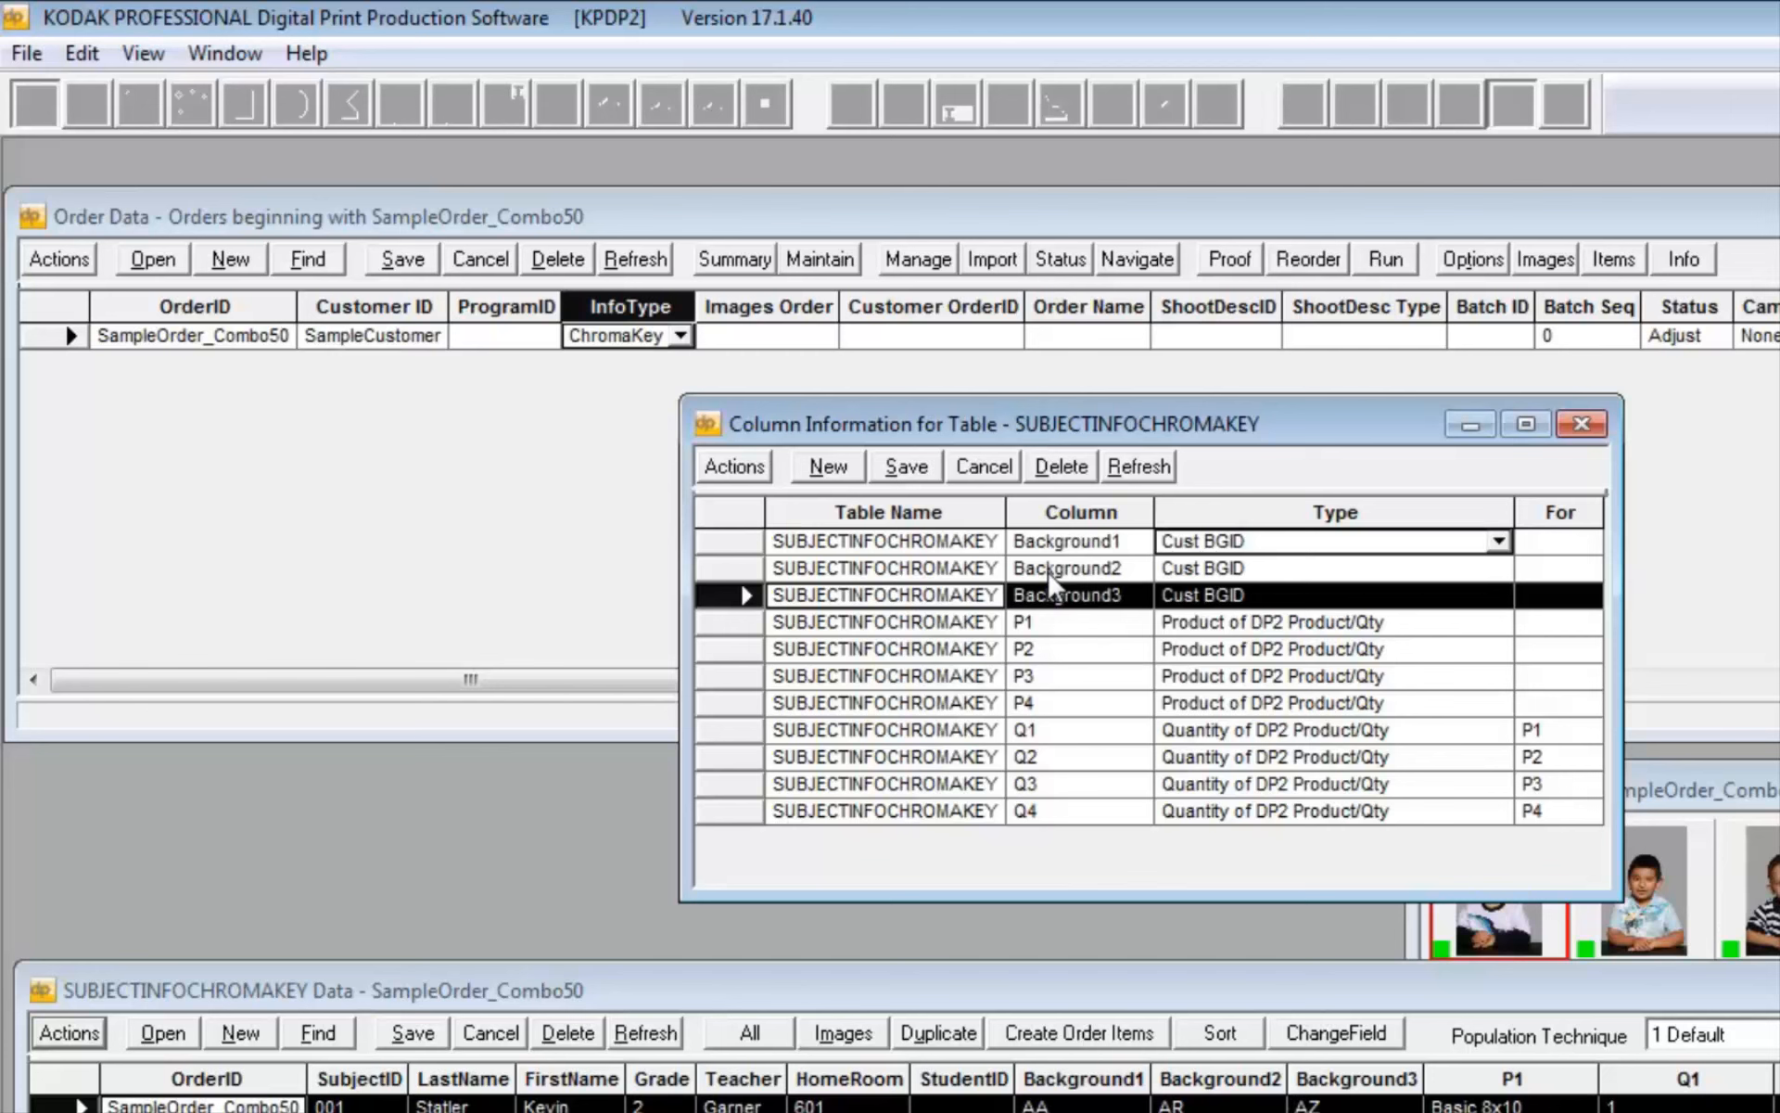
Set the P1 column's type to Product of DP2 Product/Qty and review the P2, P3 and P4 rows
{"action": "left_click", "coordinate": [739, 621]}
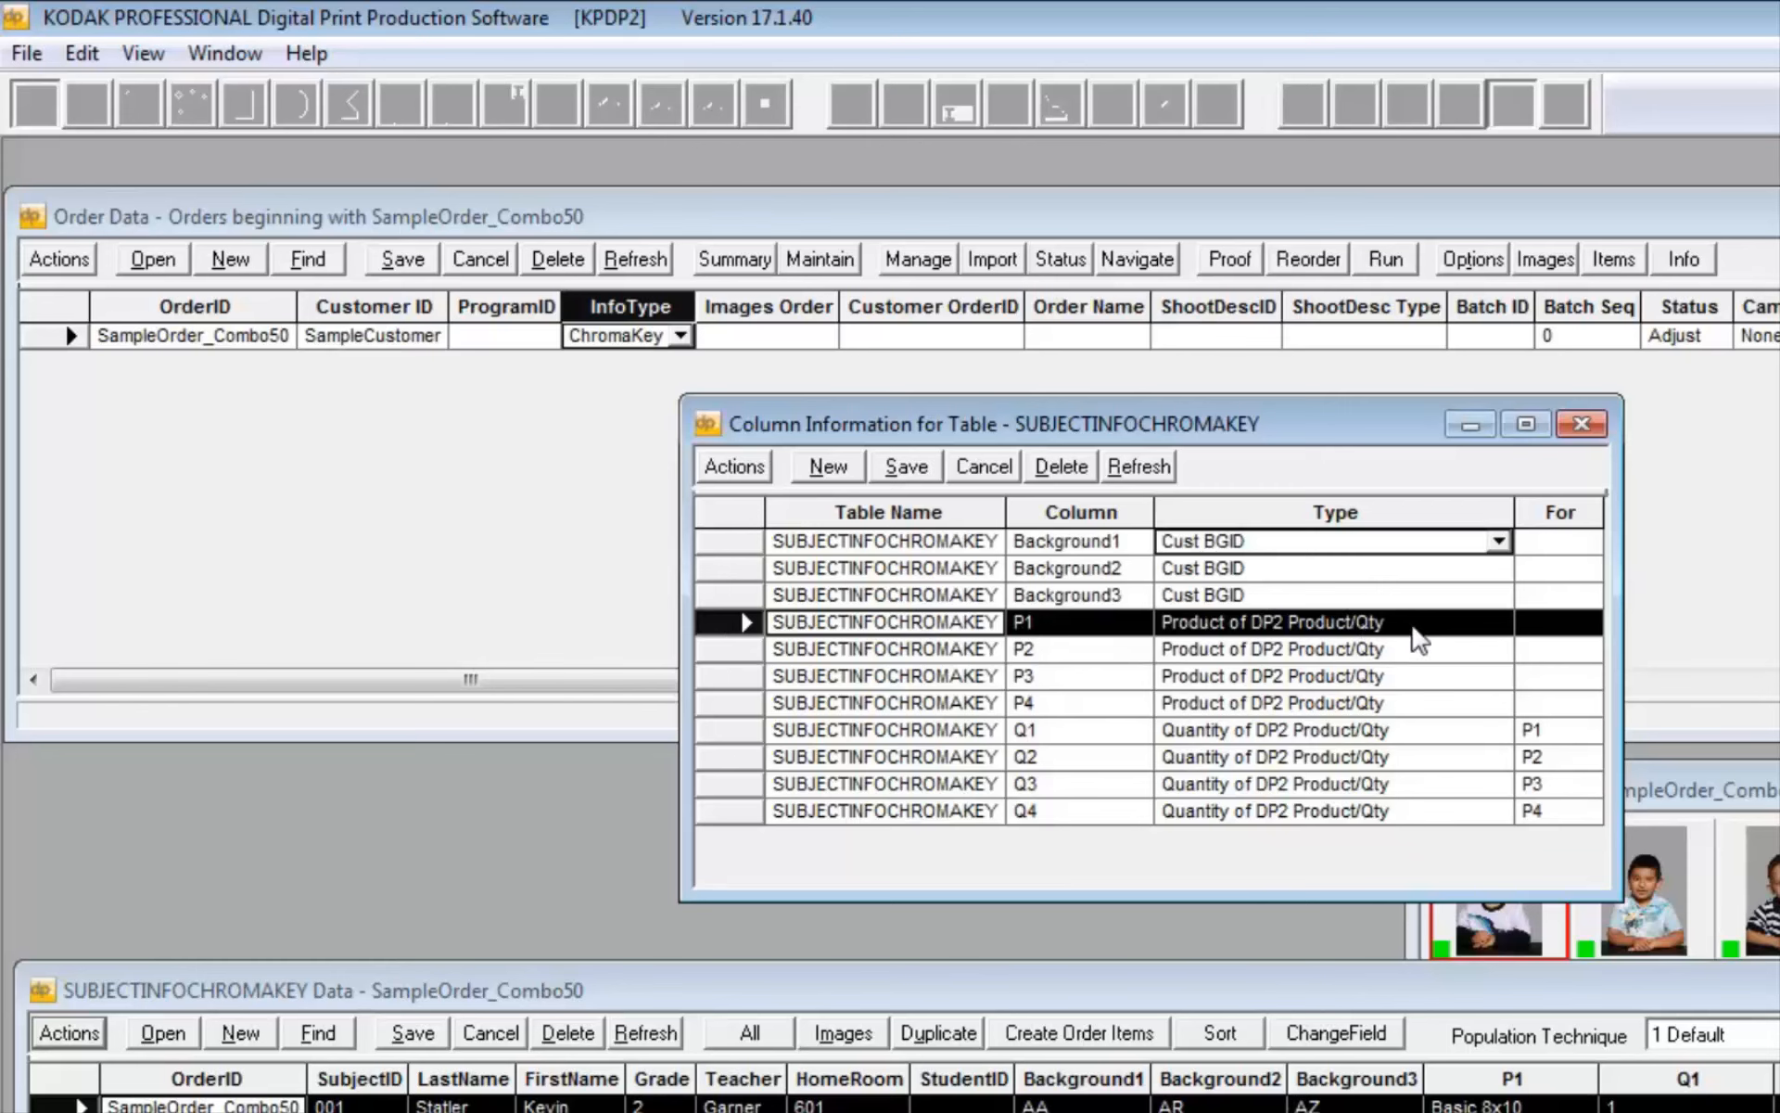
{"action": "left_click", "coordinate": [1495, 628]}
{"action": "left_click", "coordinate": [1499, 623]}
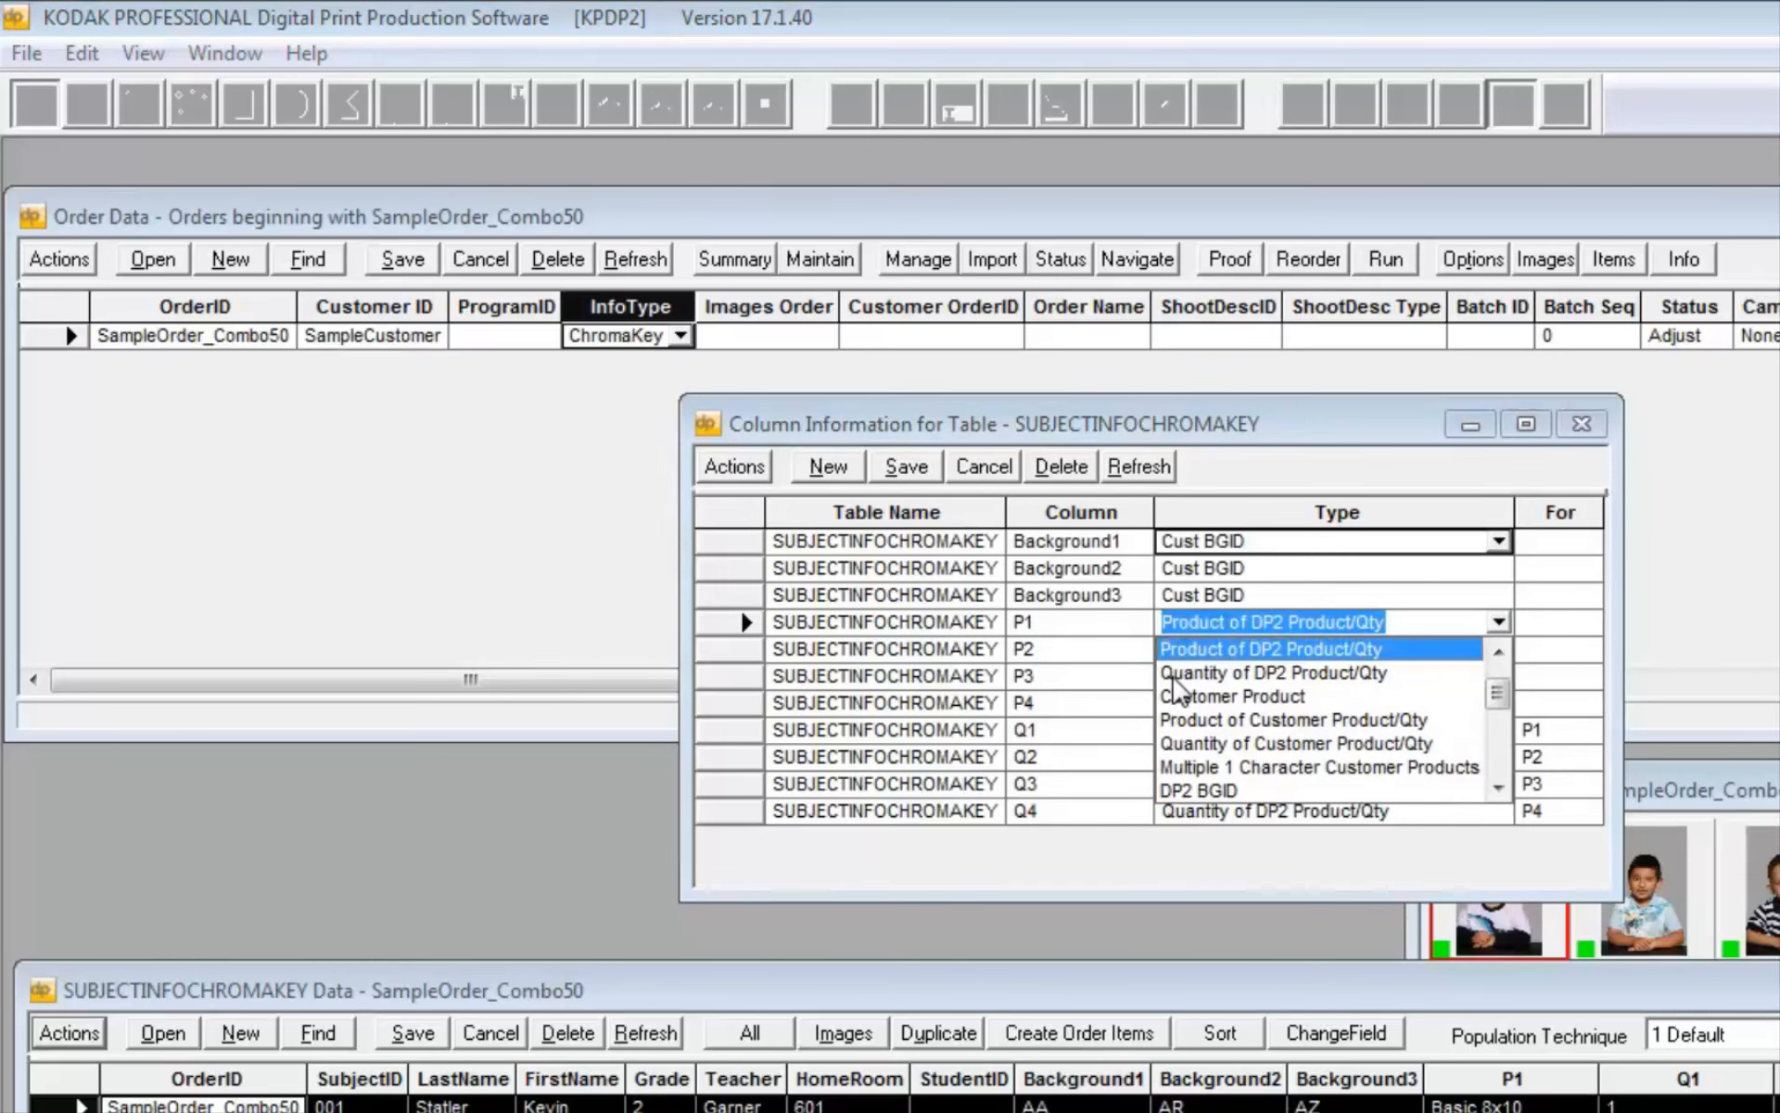
{"action": "left_click", "coordinate": [1184, 649]}
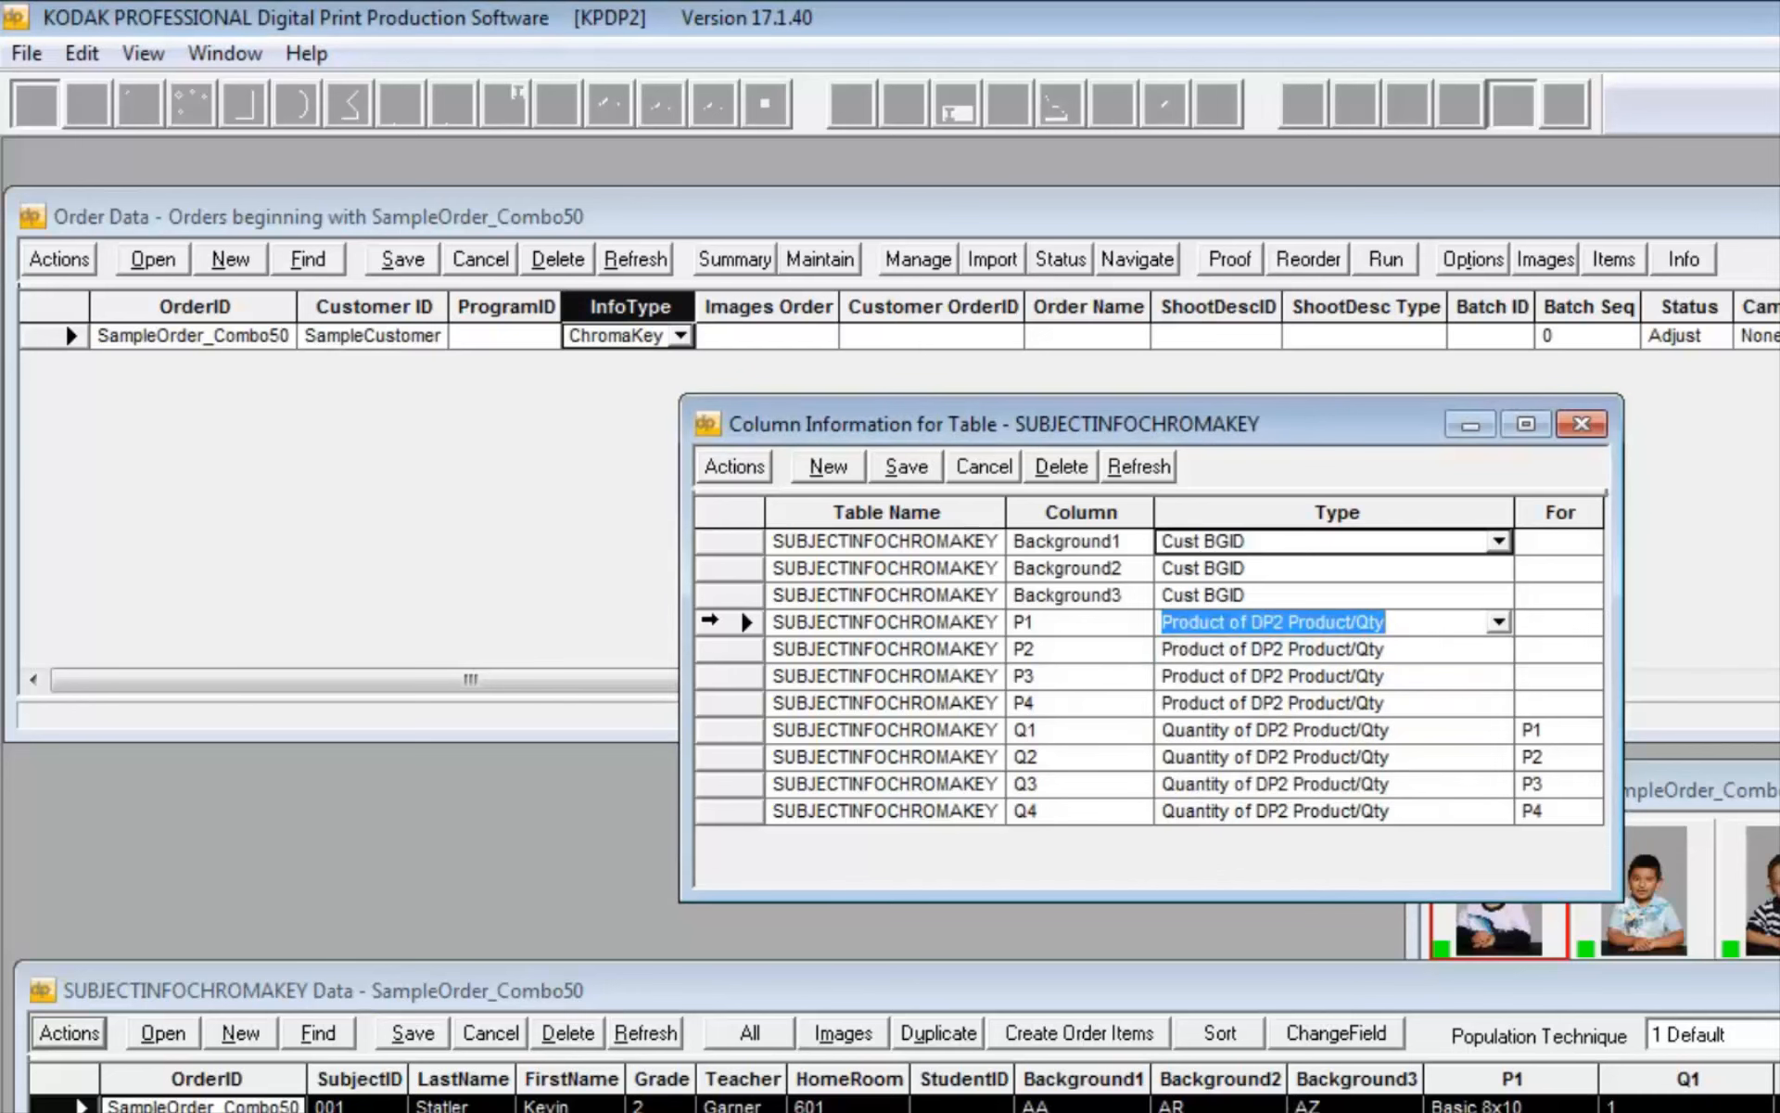
{"action": "left_click", "coordinate": [706, 621]}
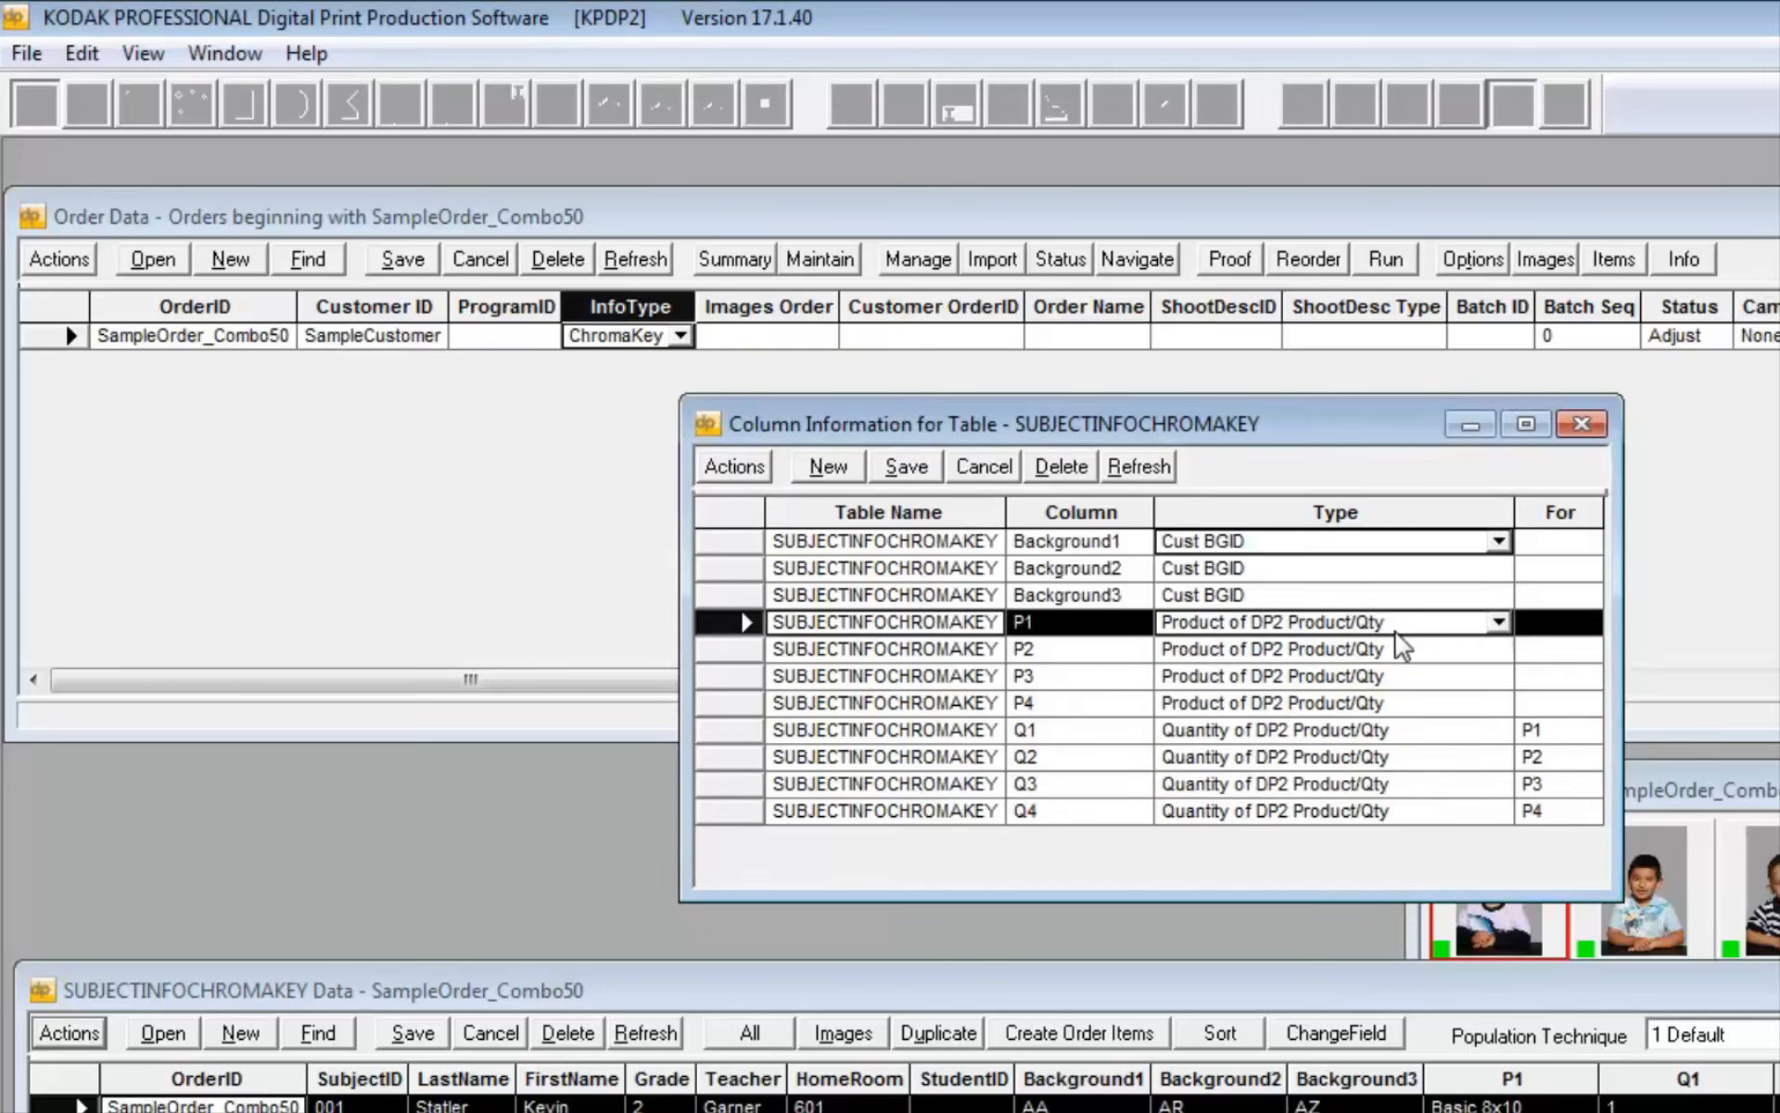
{"action": "left_click", "coordinate": [719, 649]}
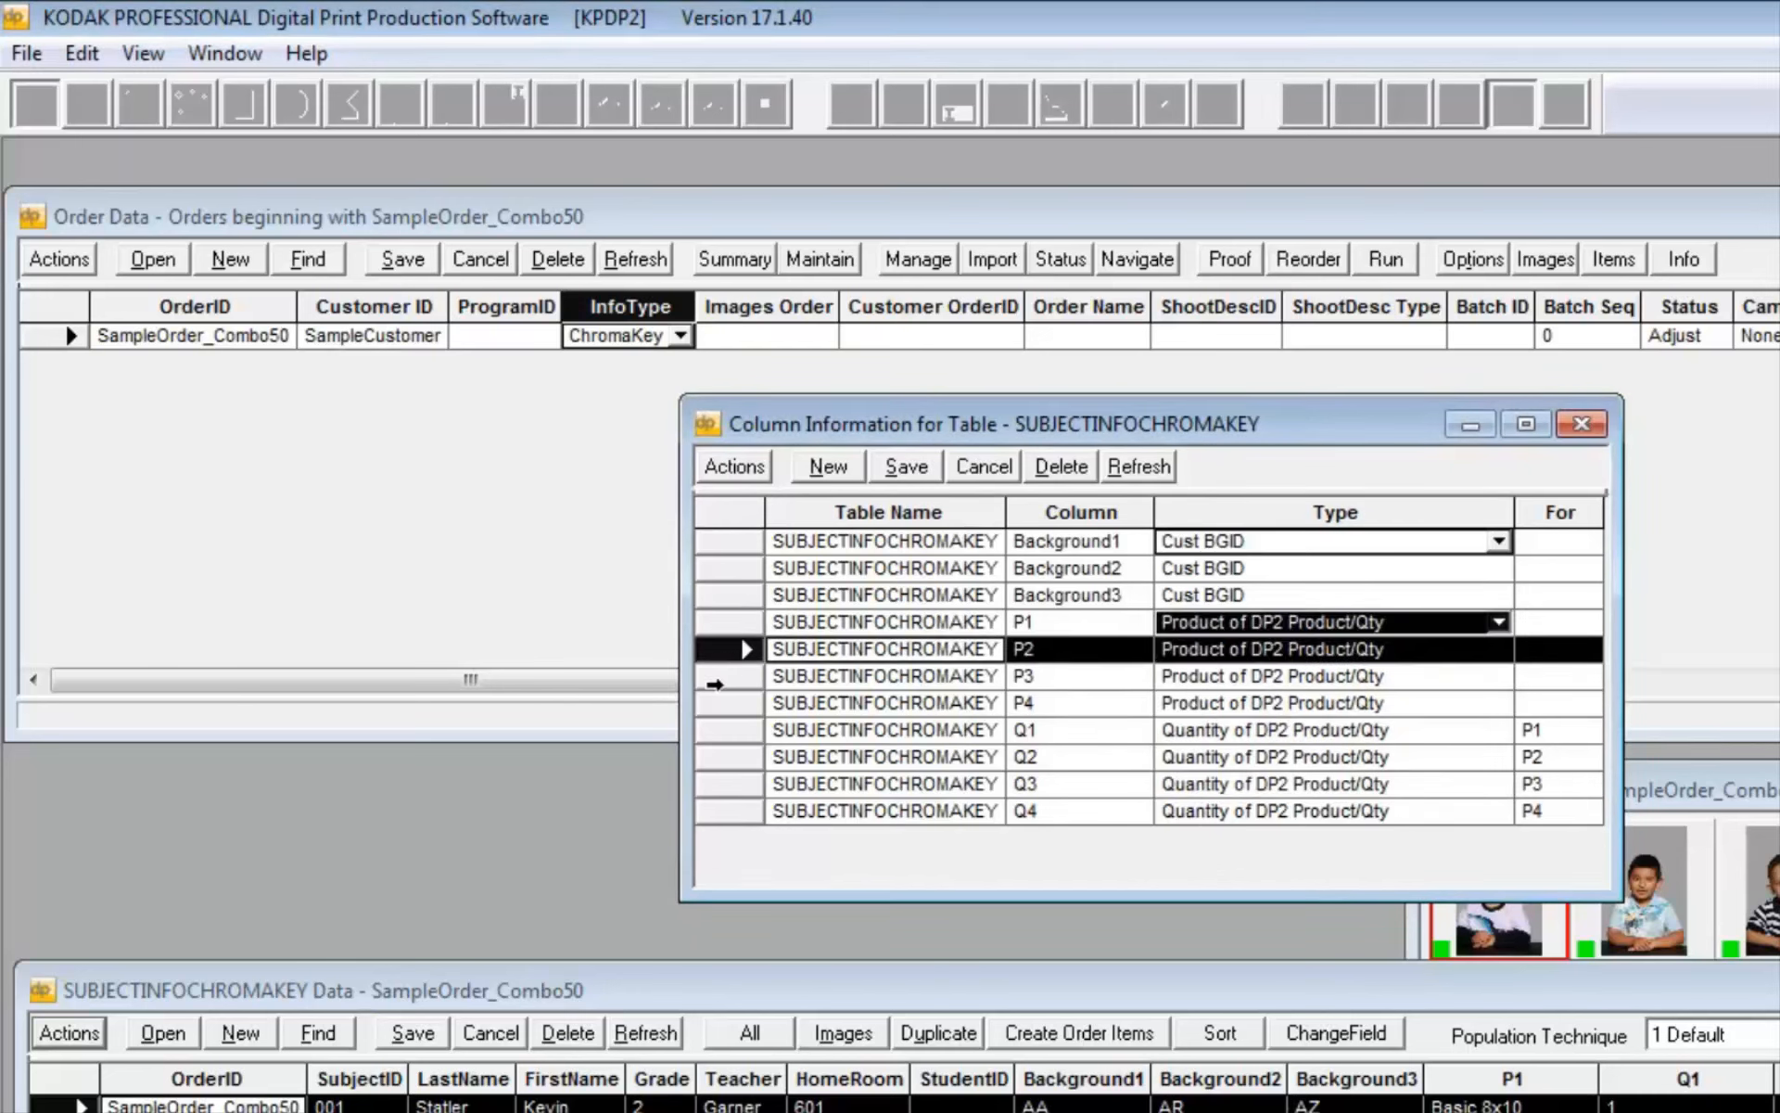
{"action": "left_click", "coordinate": [718, 676]}
{"action": "left_click", "coordinate": [723, 703]}
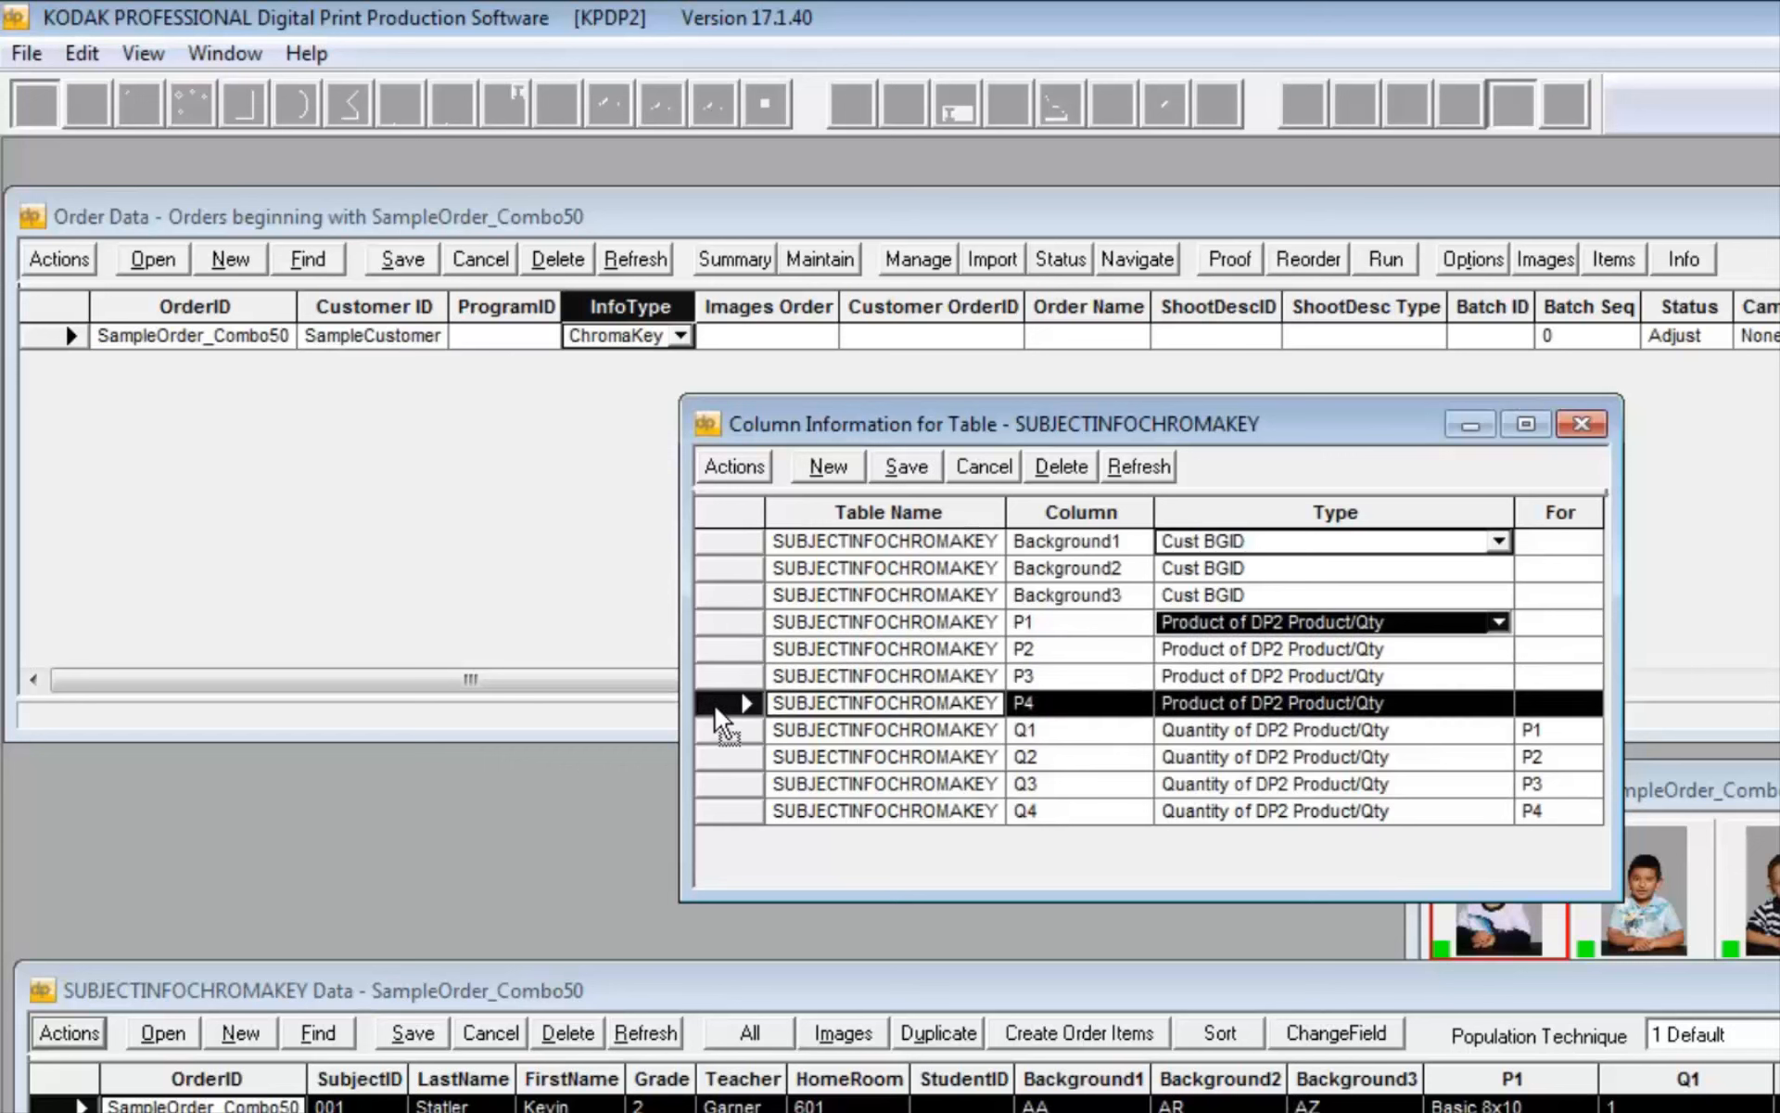
Set the Q1 column's type to Quantity of DP2 Product/Qty, check its For entry, and close the column information
{"action": "left_click", "coordinate": [727, 732]}
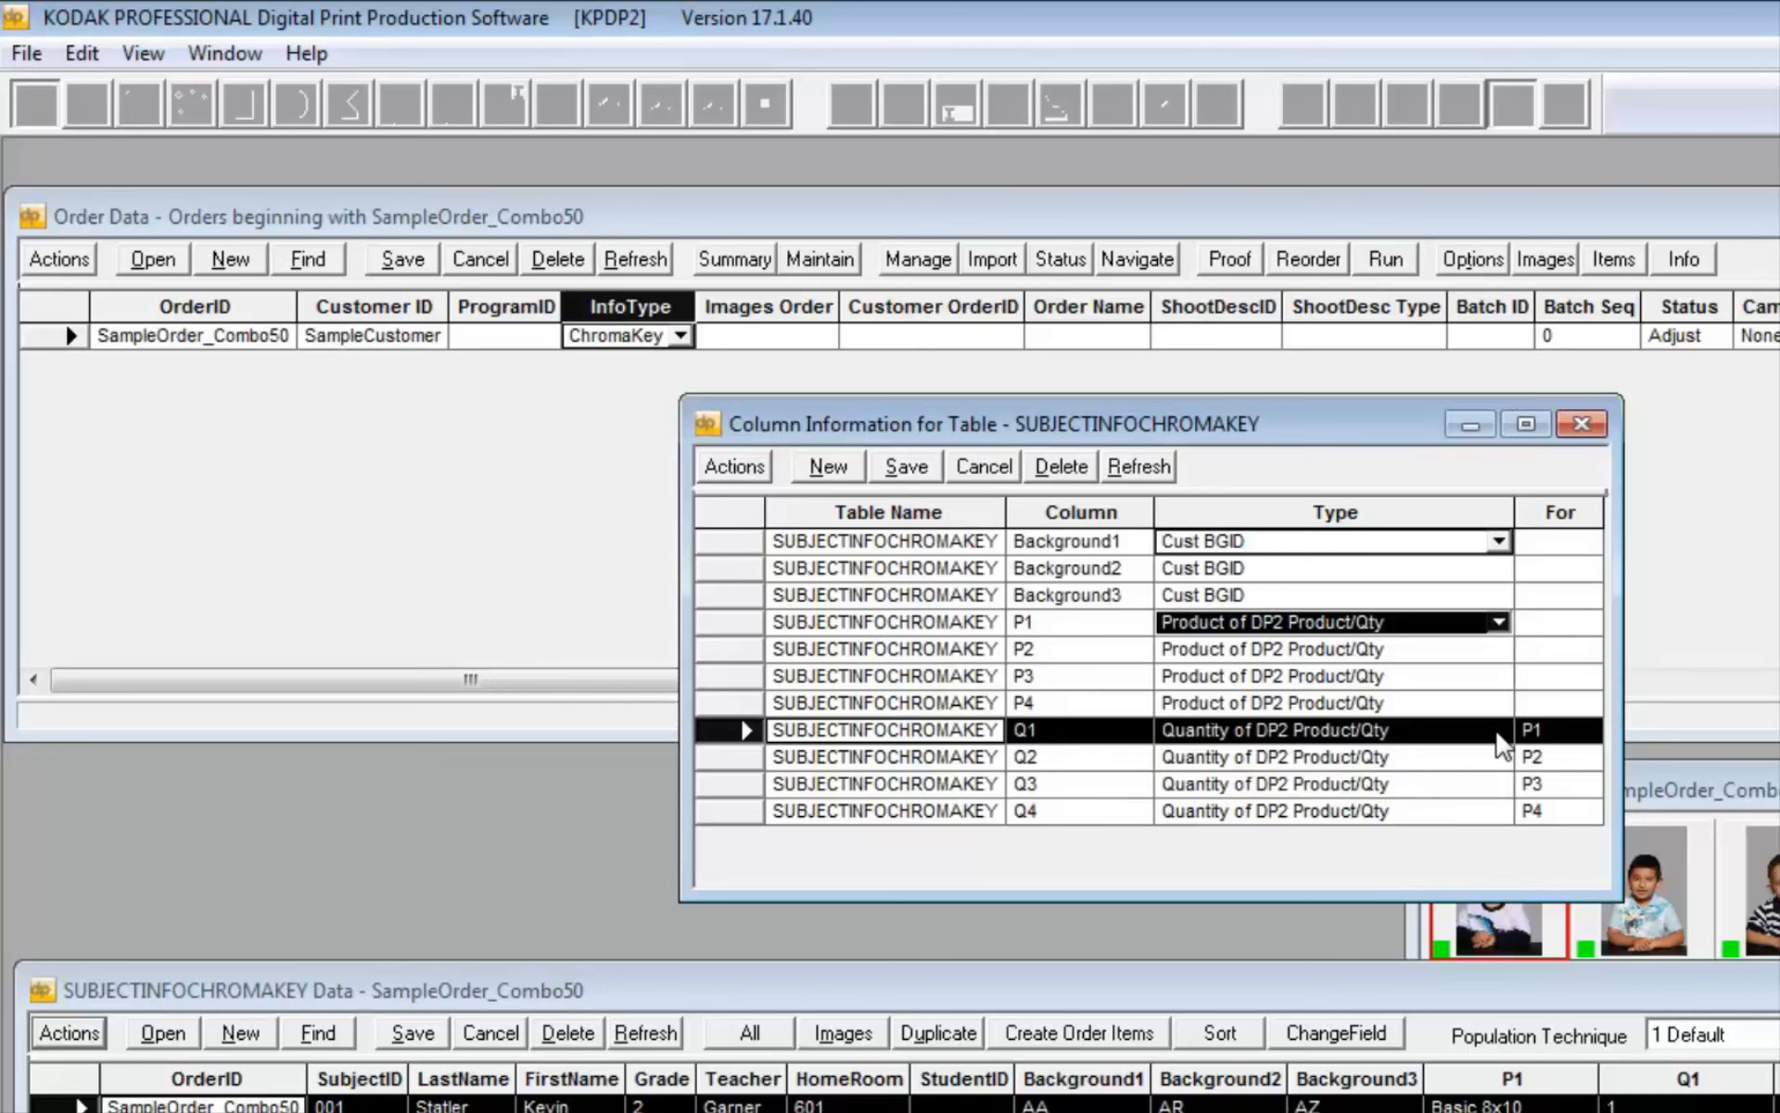
{"action": "left_click", "coordinate": [1497, 733]}
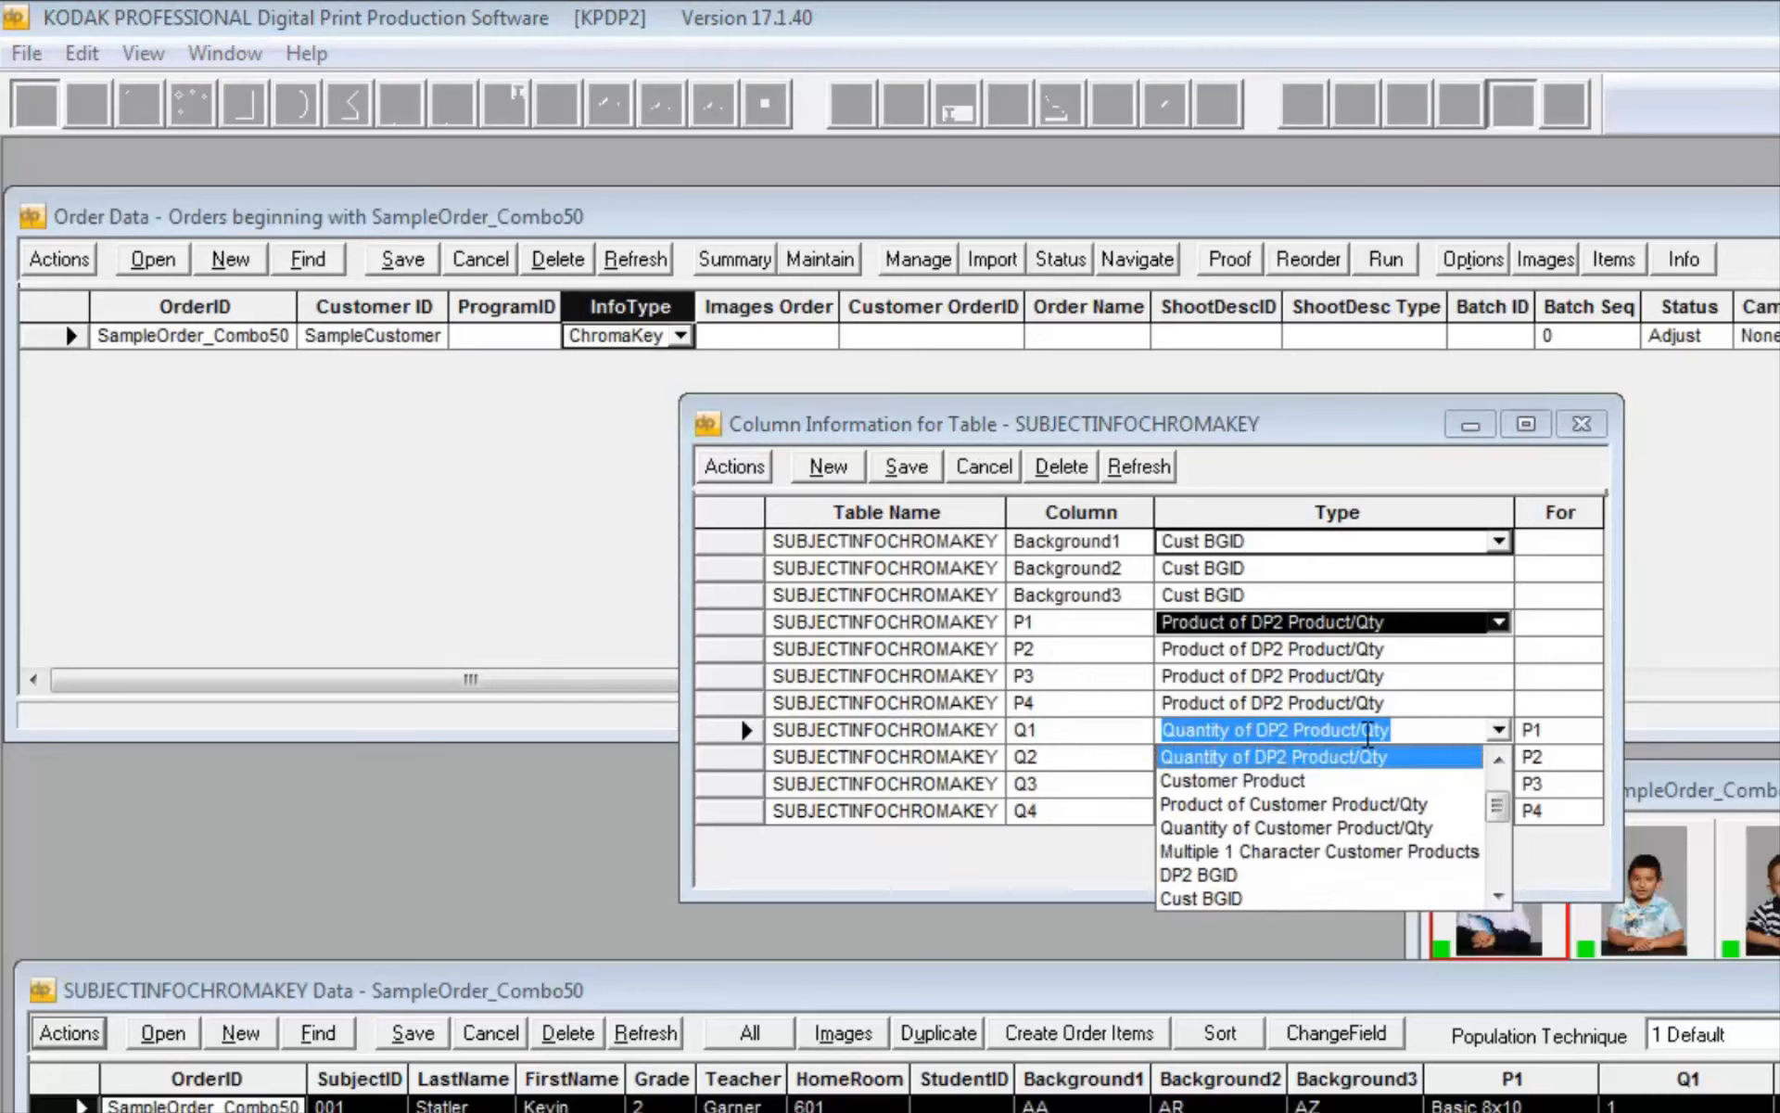
{"action": "left_click", "coordinate": [1291, 758]}
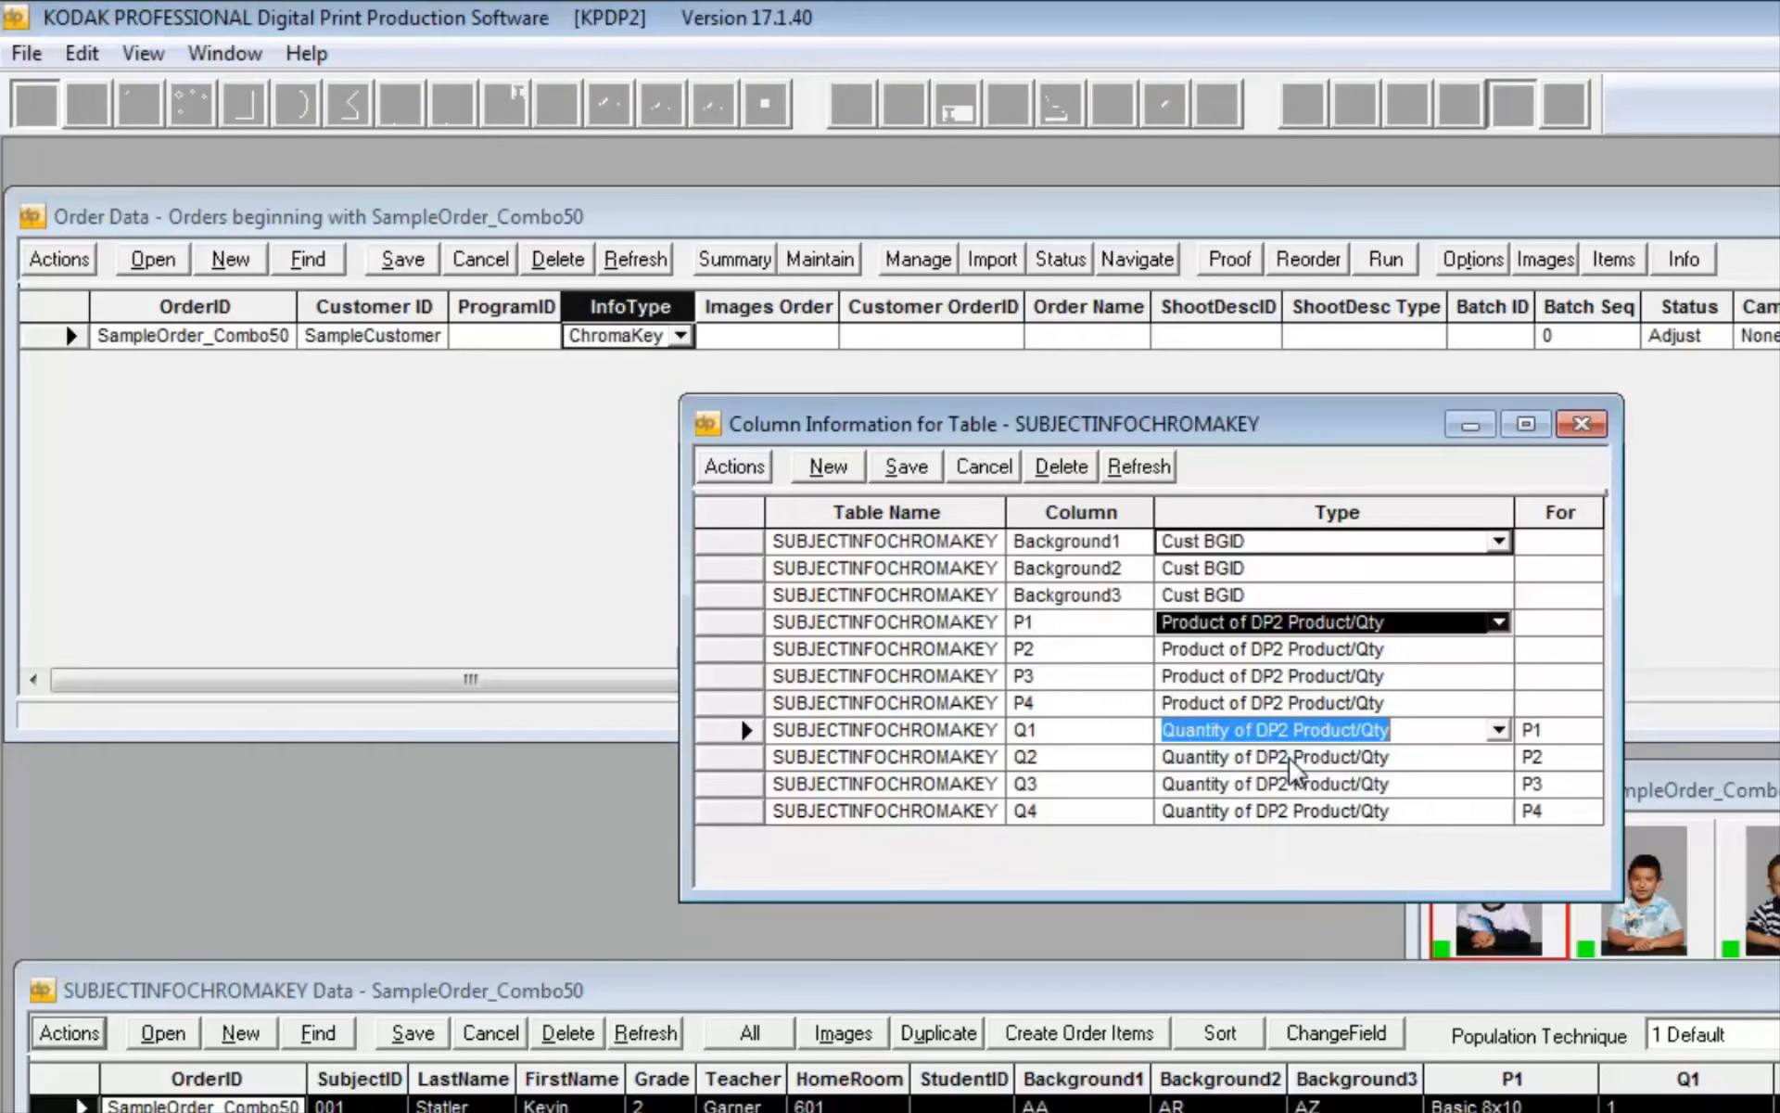
{"action": "left_click", "coordinate": [1574, 733]}
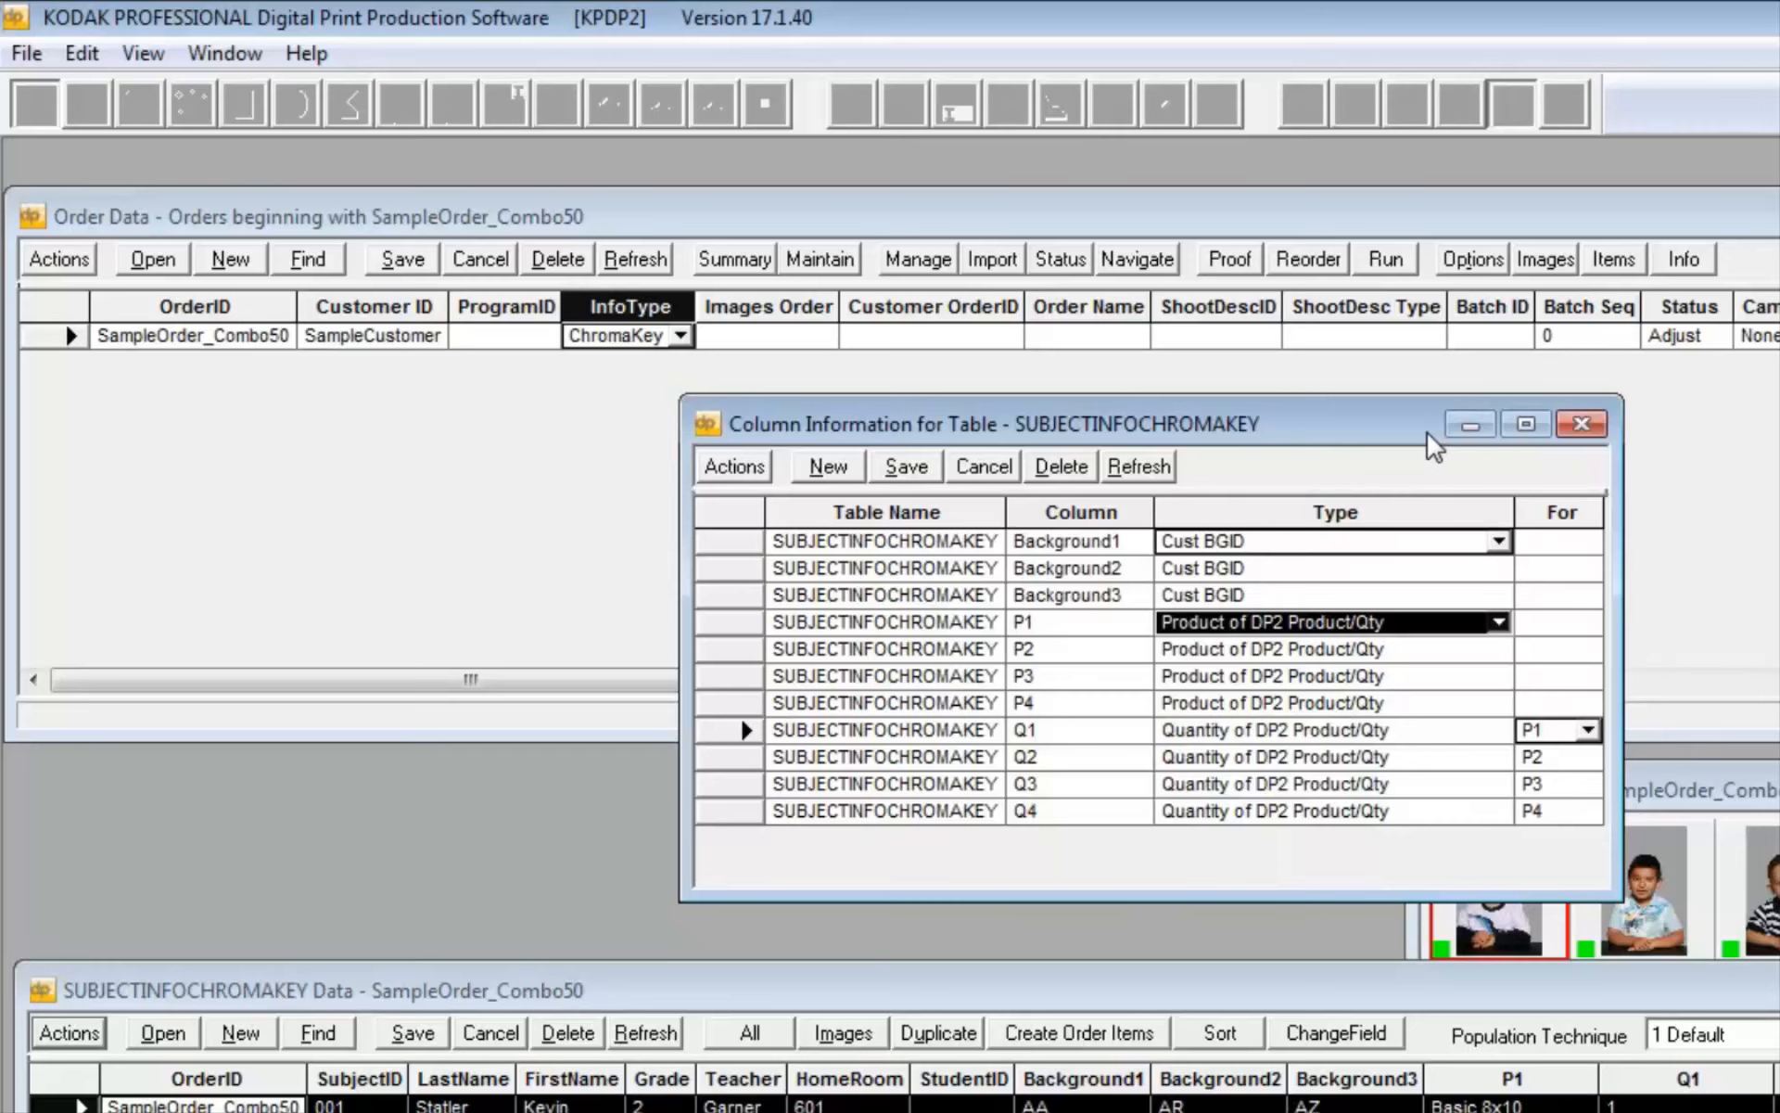
{"action": "left_click", "coordinate": [1595, 429]}
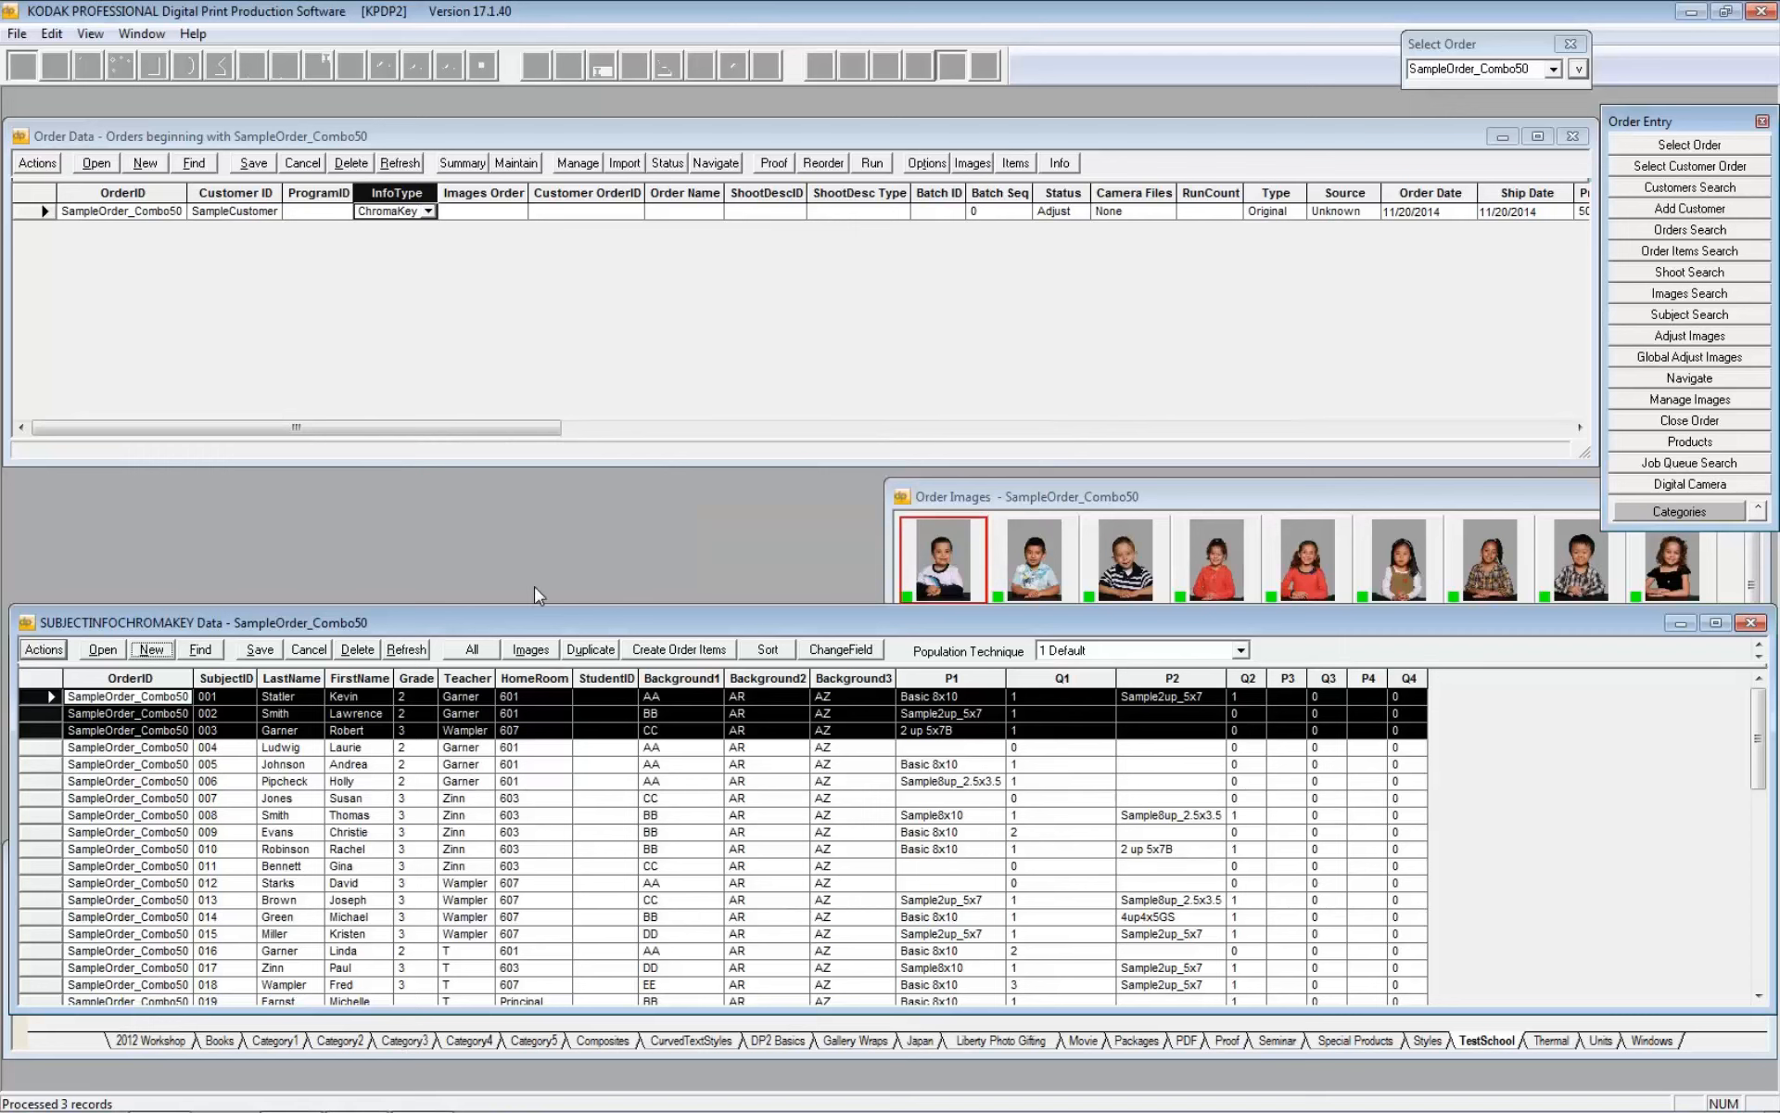
View the subject record belonging to the first order image, and list all subjects of the order again
{"action": "left_click", "coordinate": [946, 565]}
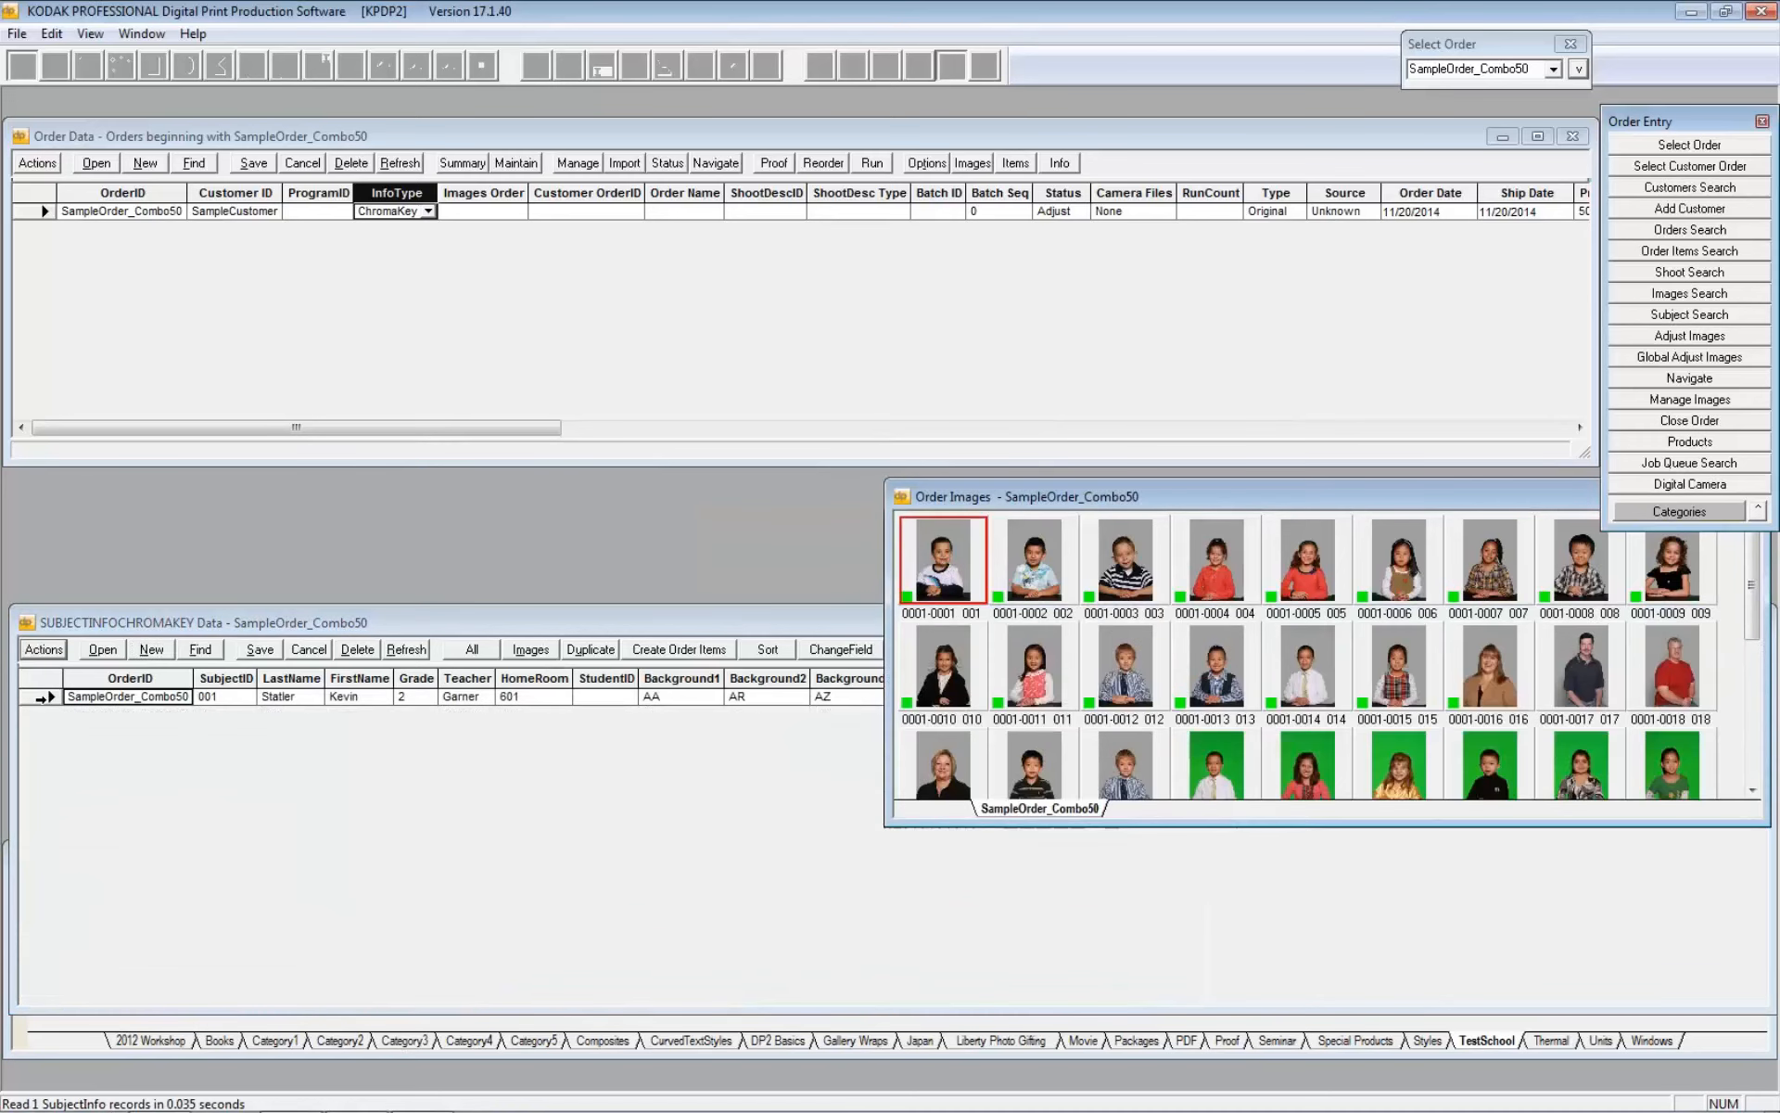
{"action": "left_click", "coordinate": [472, 650]}
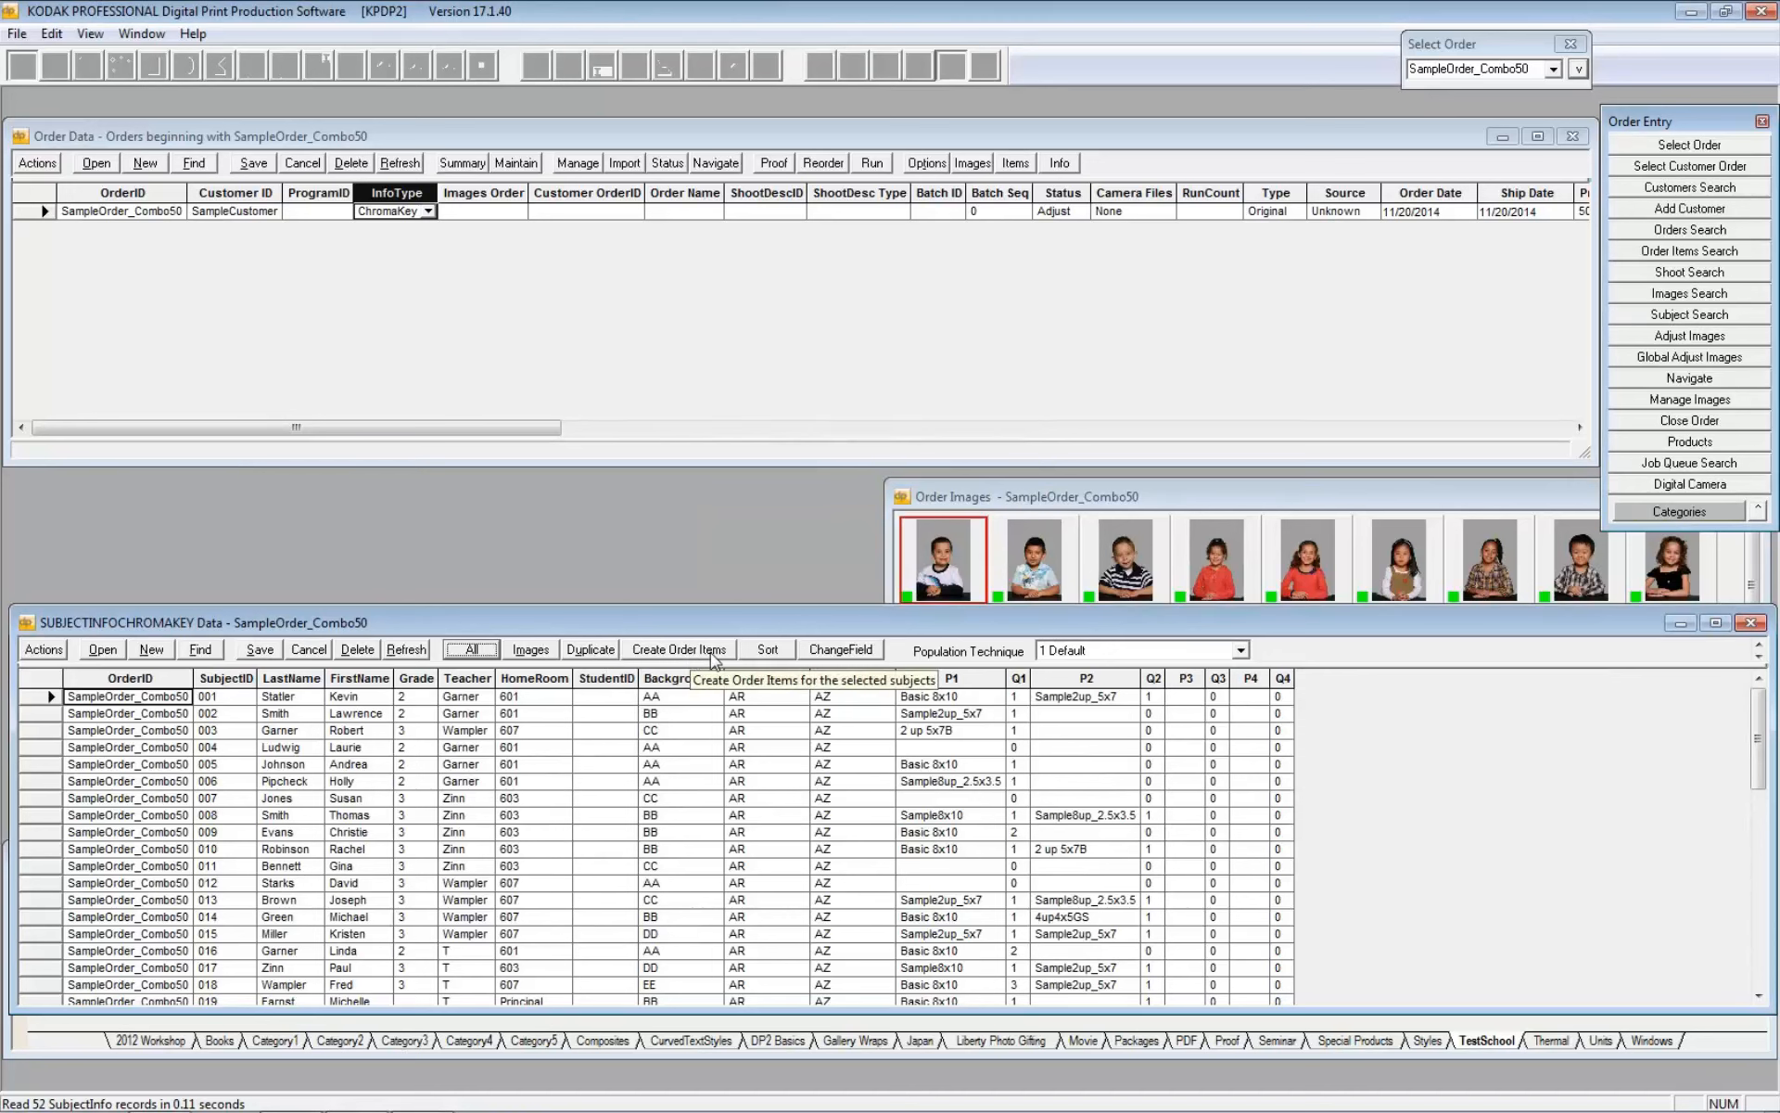
View the sort orders available for the chroma key subject list without applying one
{"action": "left_click", "coordinate": [760, 652]}
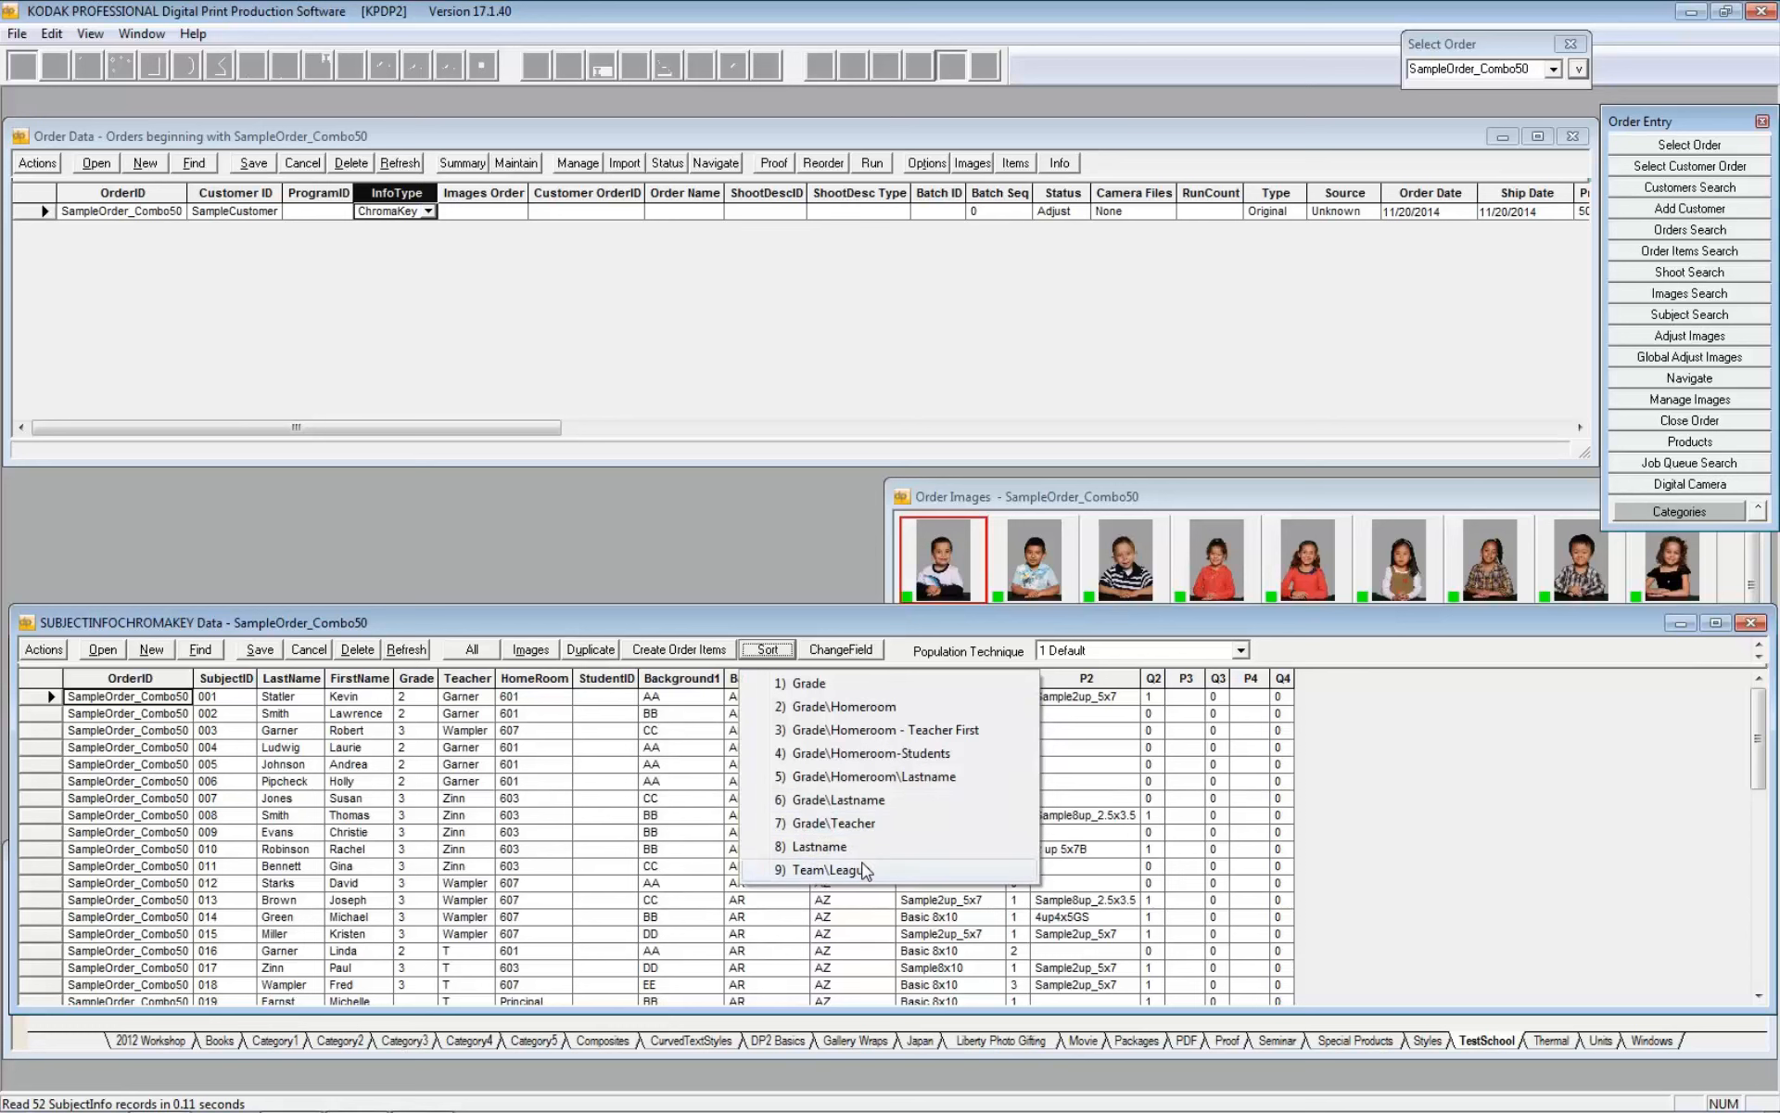
{"action": "left_click", "coordinate": [781, 629]}
Try changing the Background2 field of the selected subject row to an empty value, and discard the change
{"action": "left_click", "coordinate": [861, 652]}
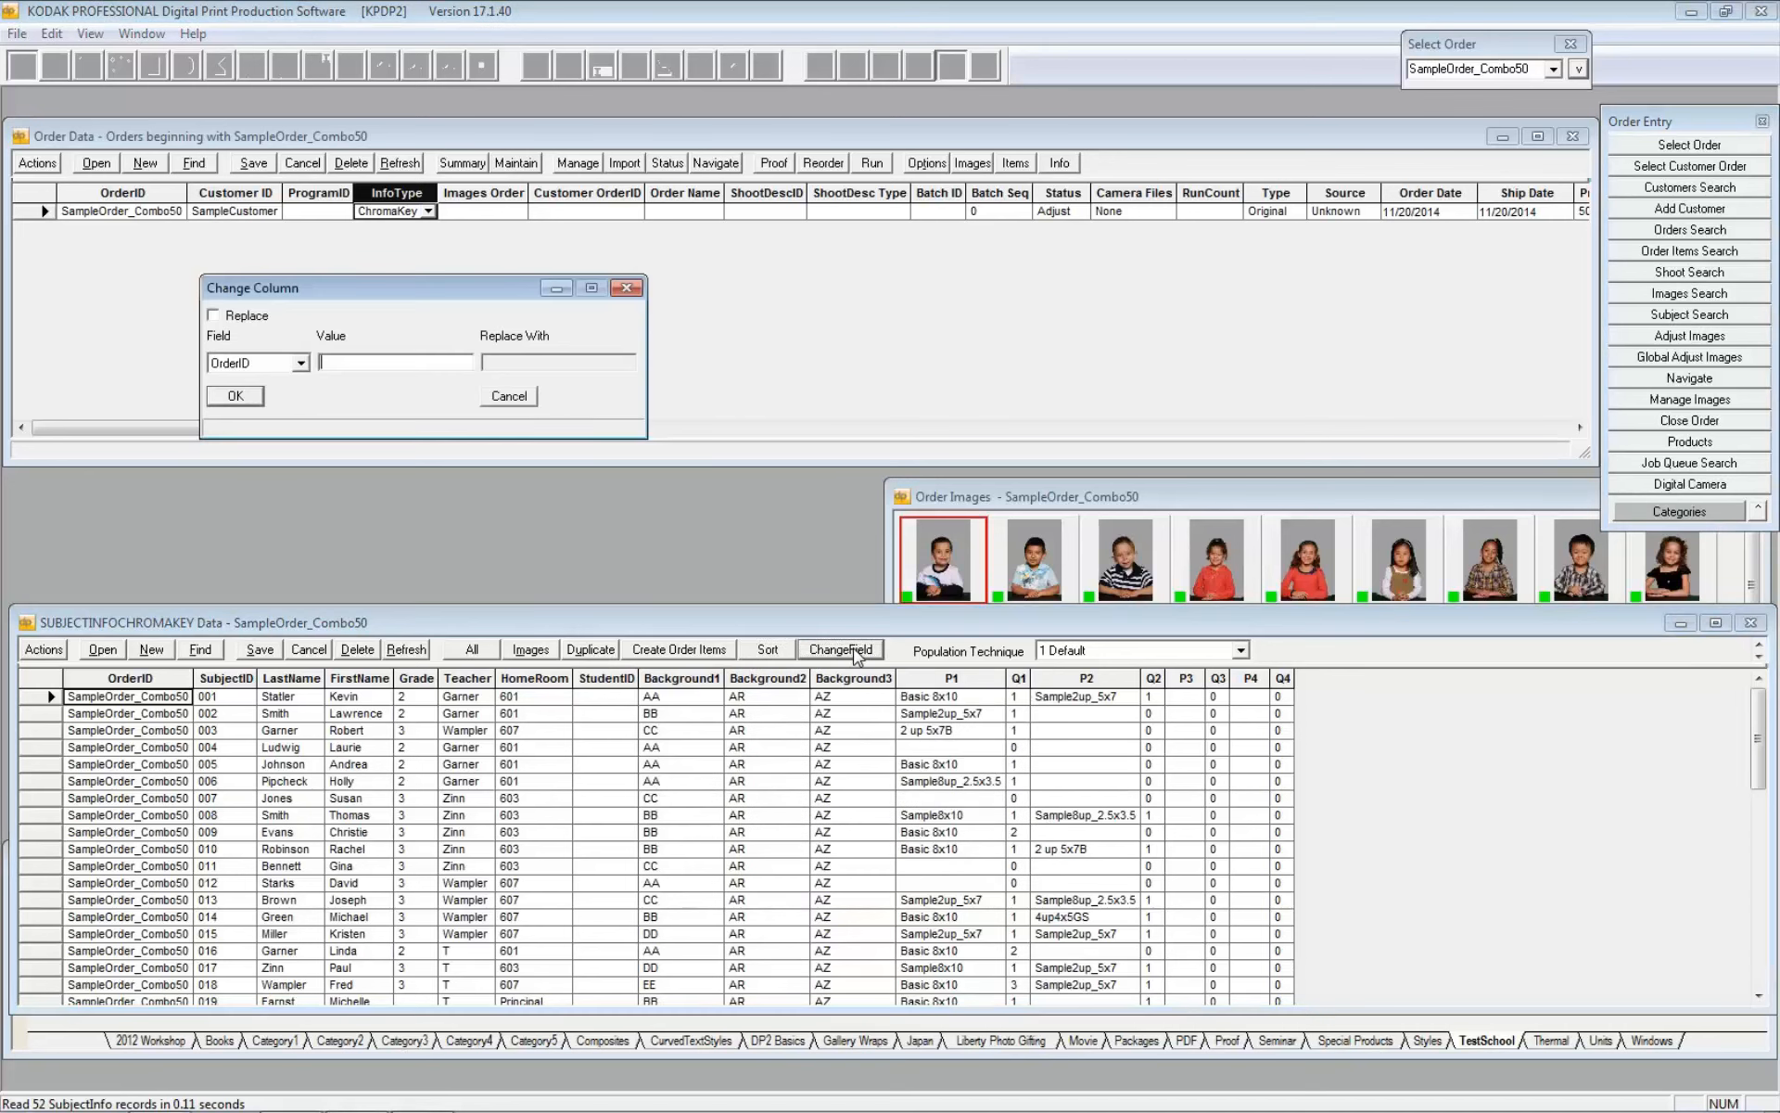
{"action": "left_click", "coordinate": [301, 363]}
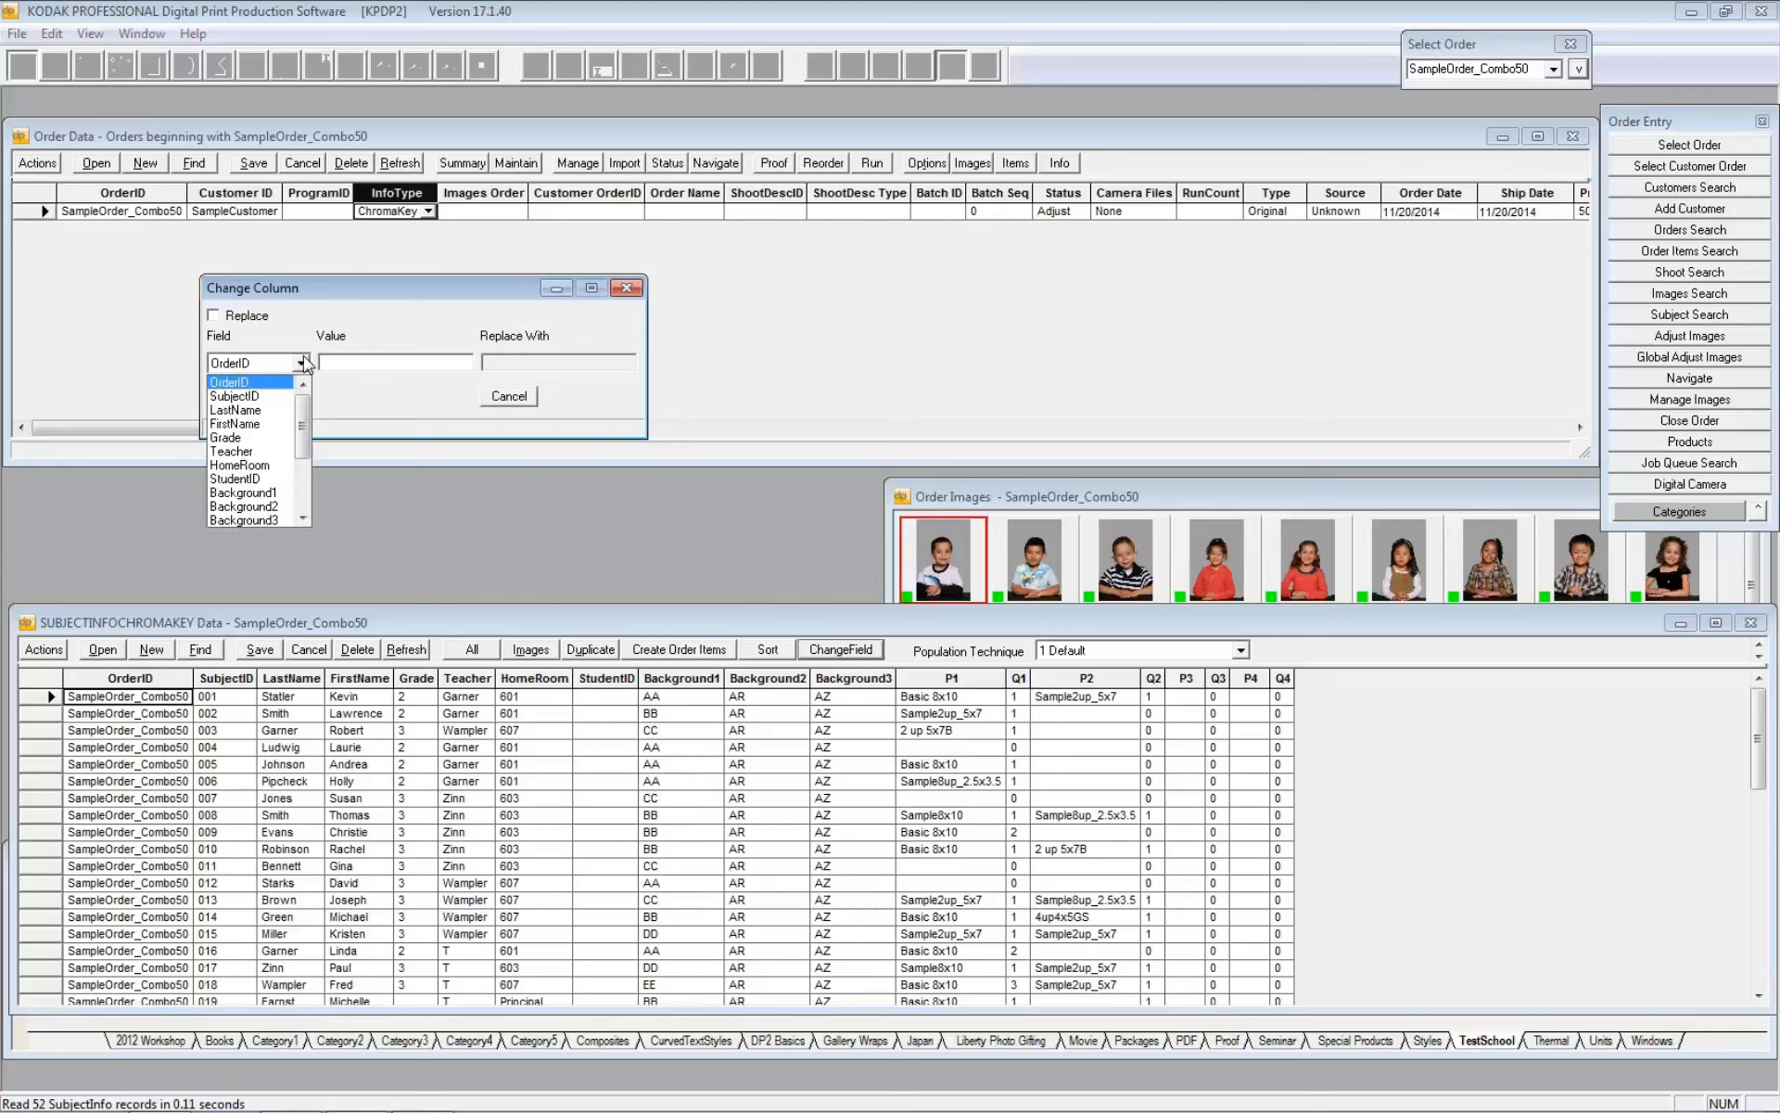
{"action": "left_click", "coordinate": [246, 506]}
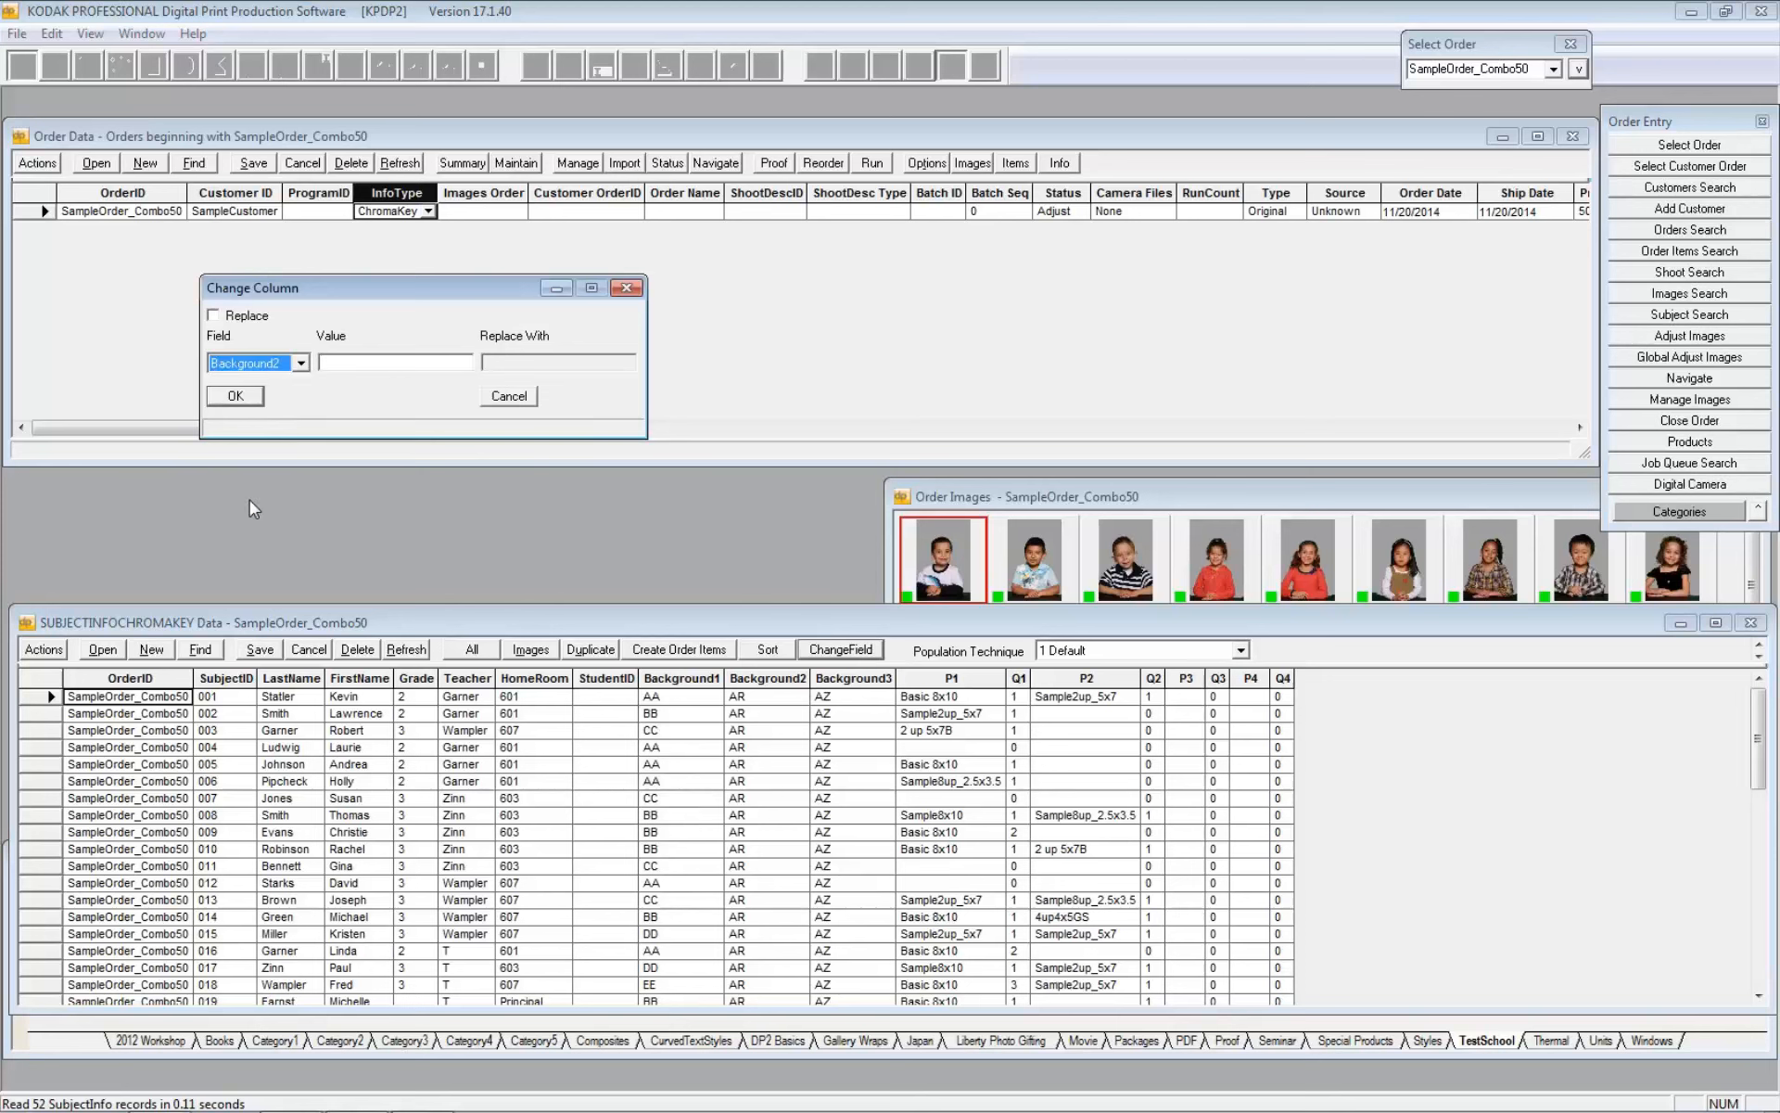
{"action": "left_click", "coordinate": [360, 363]}
{"action": "left_click", "coordinate": [245, 397]}
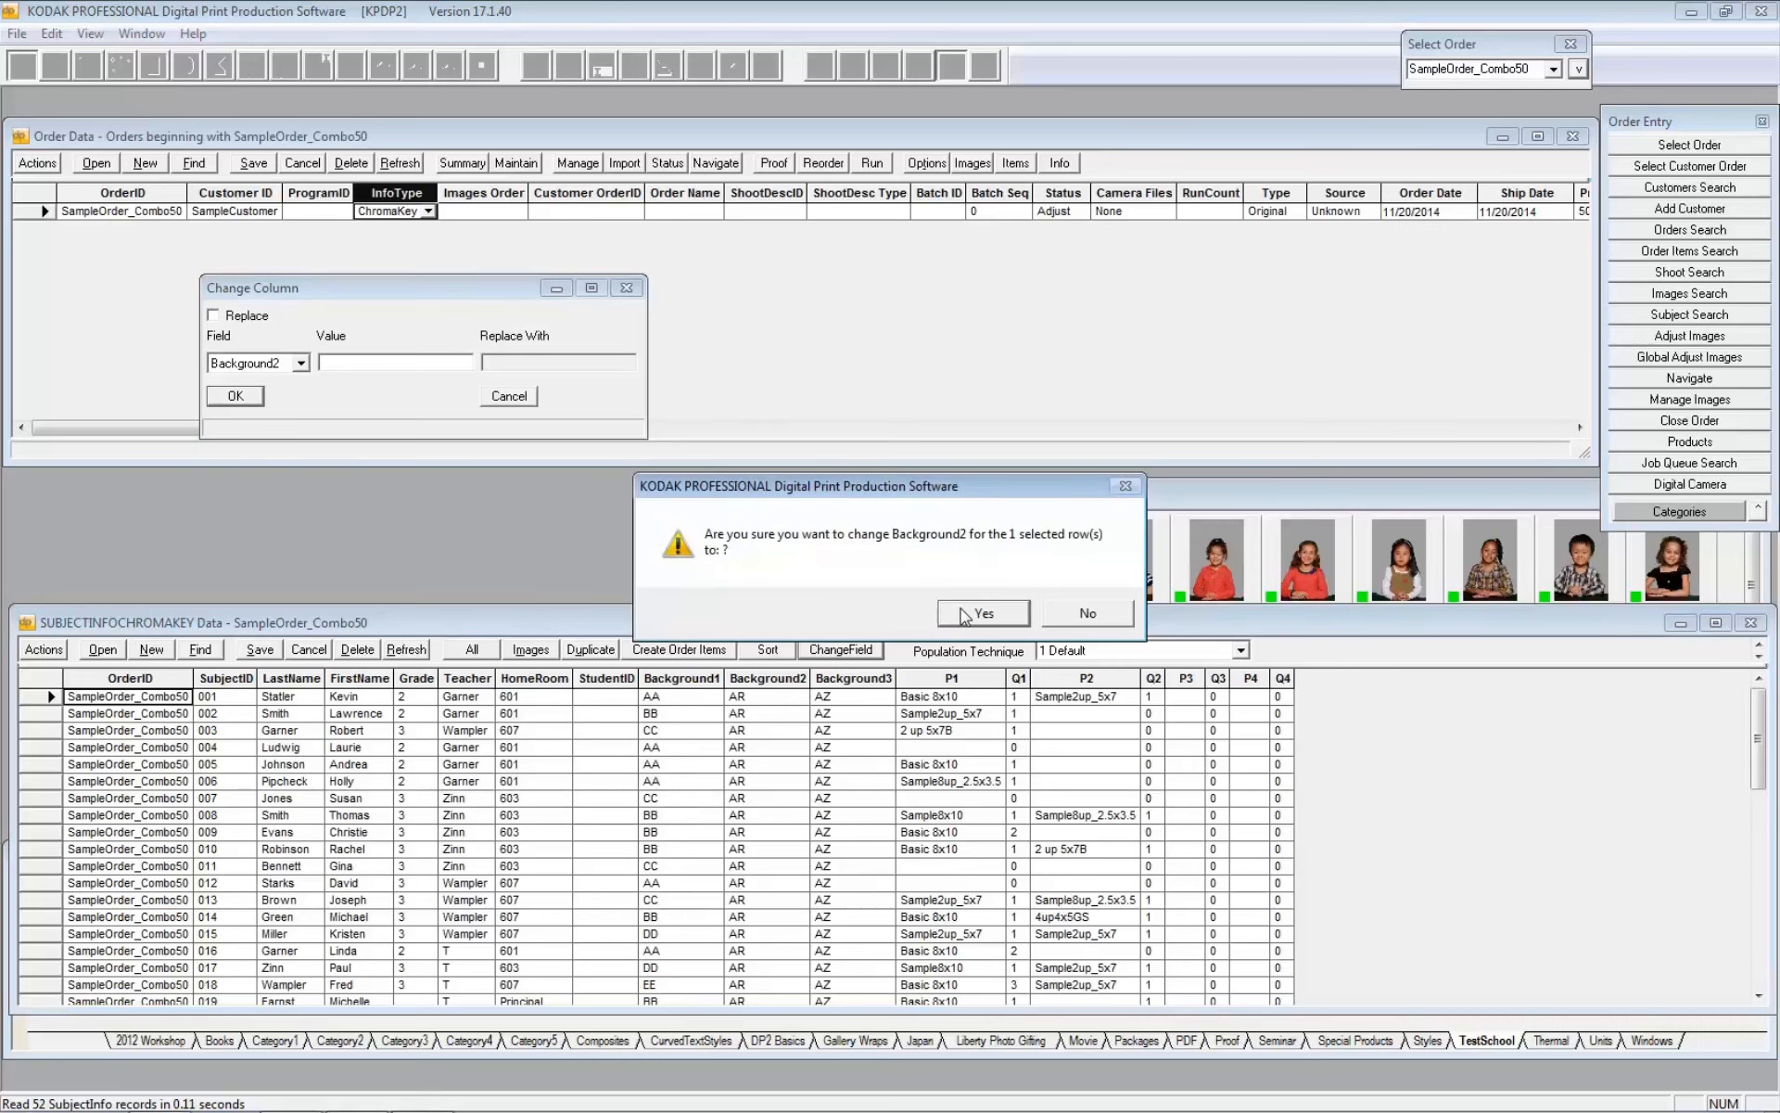
{"action": "left_click", "coordinate": [1076, 616]}
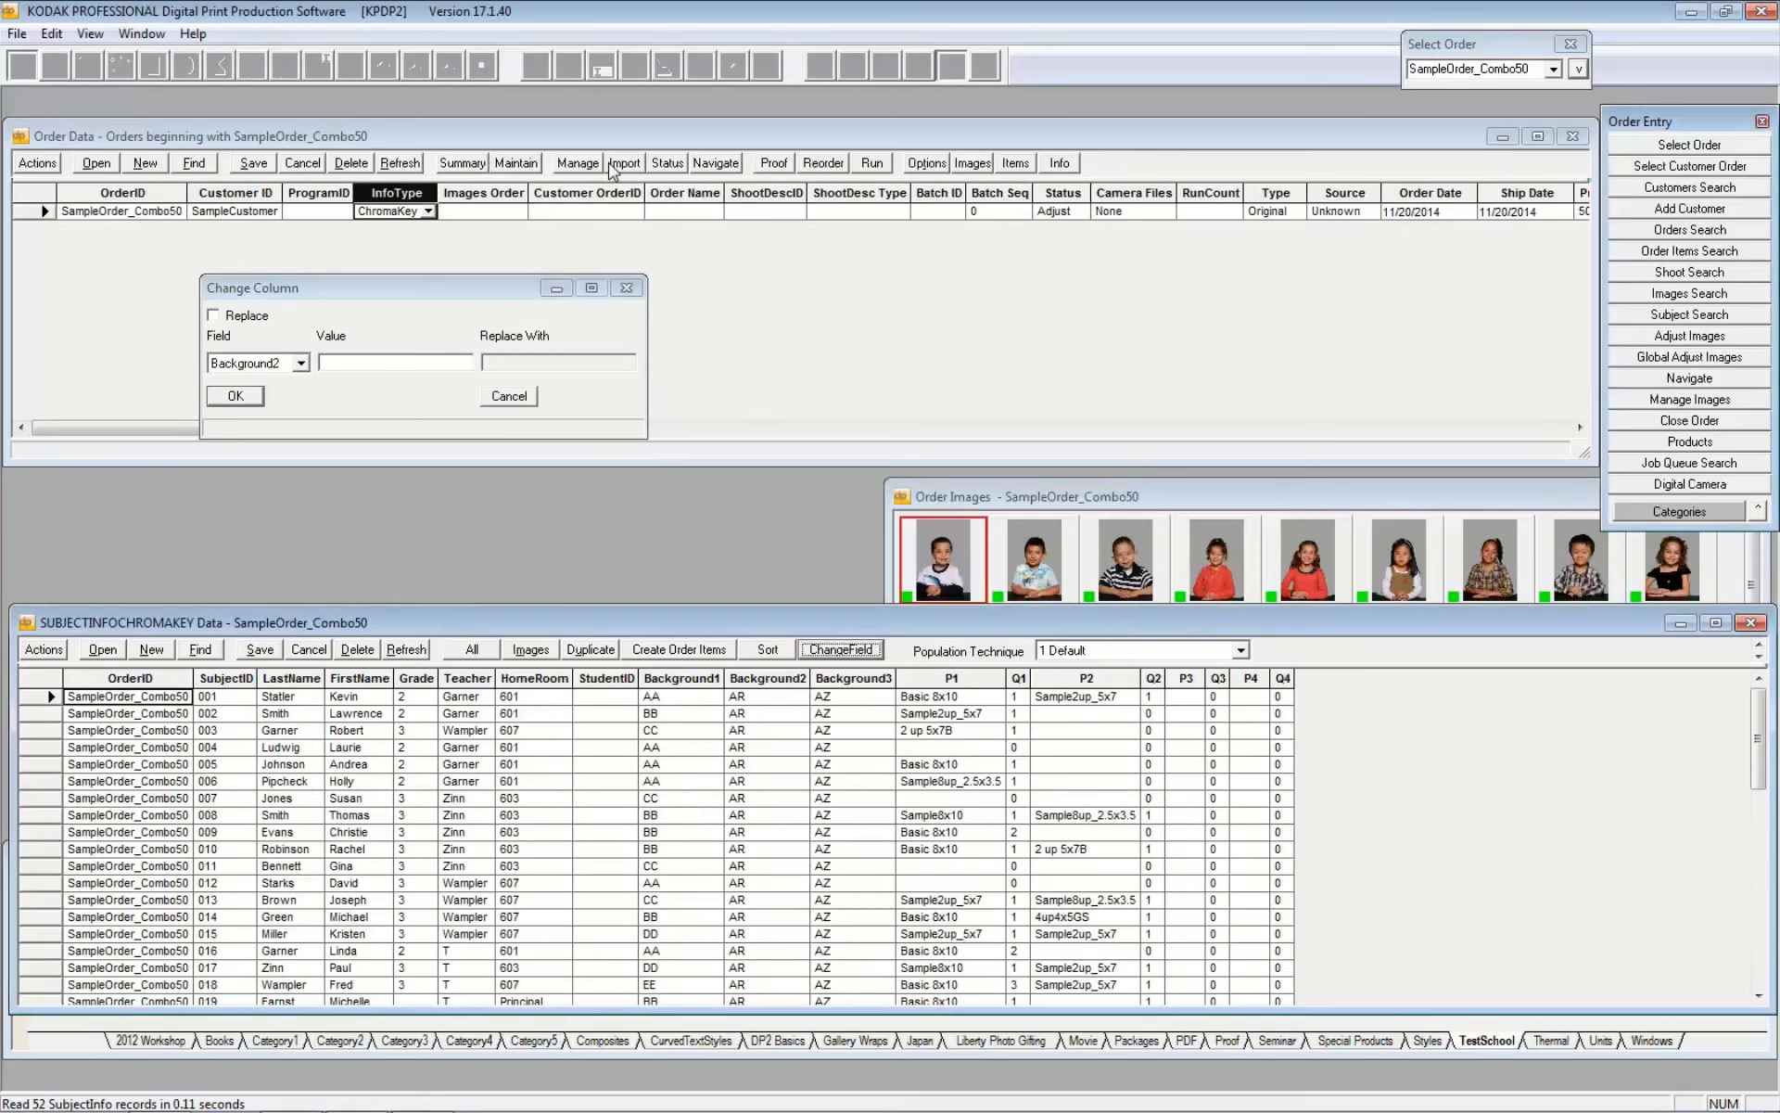
{"action": "left_click", "coordinate": [509, 394]}
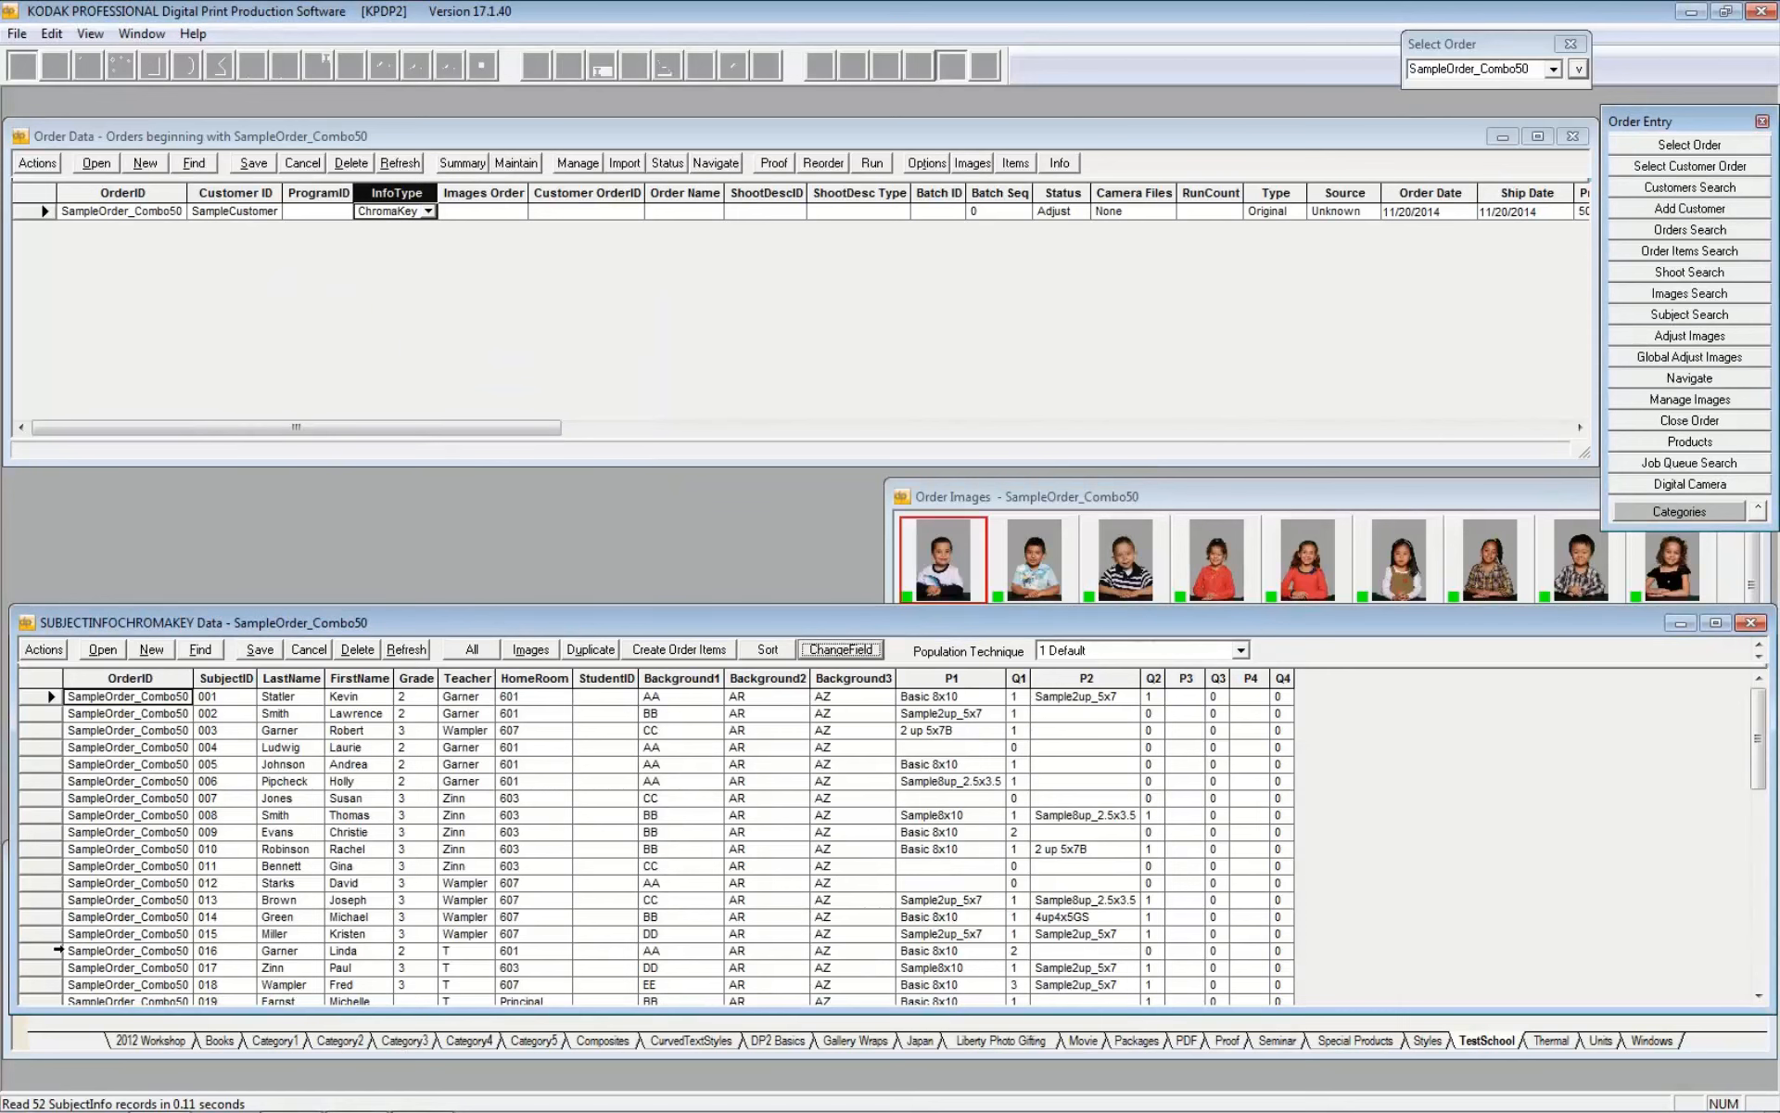
Re-load the subject list using the Grade\Teacher sort and look over the re-ordered records
{"action": "left_click", "coordinate": [43, 651]}
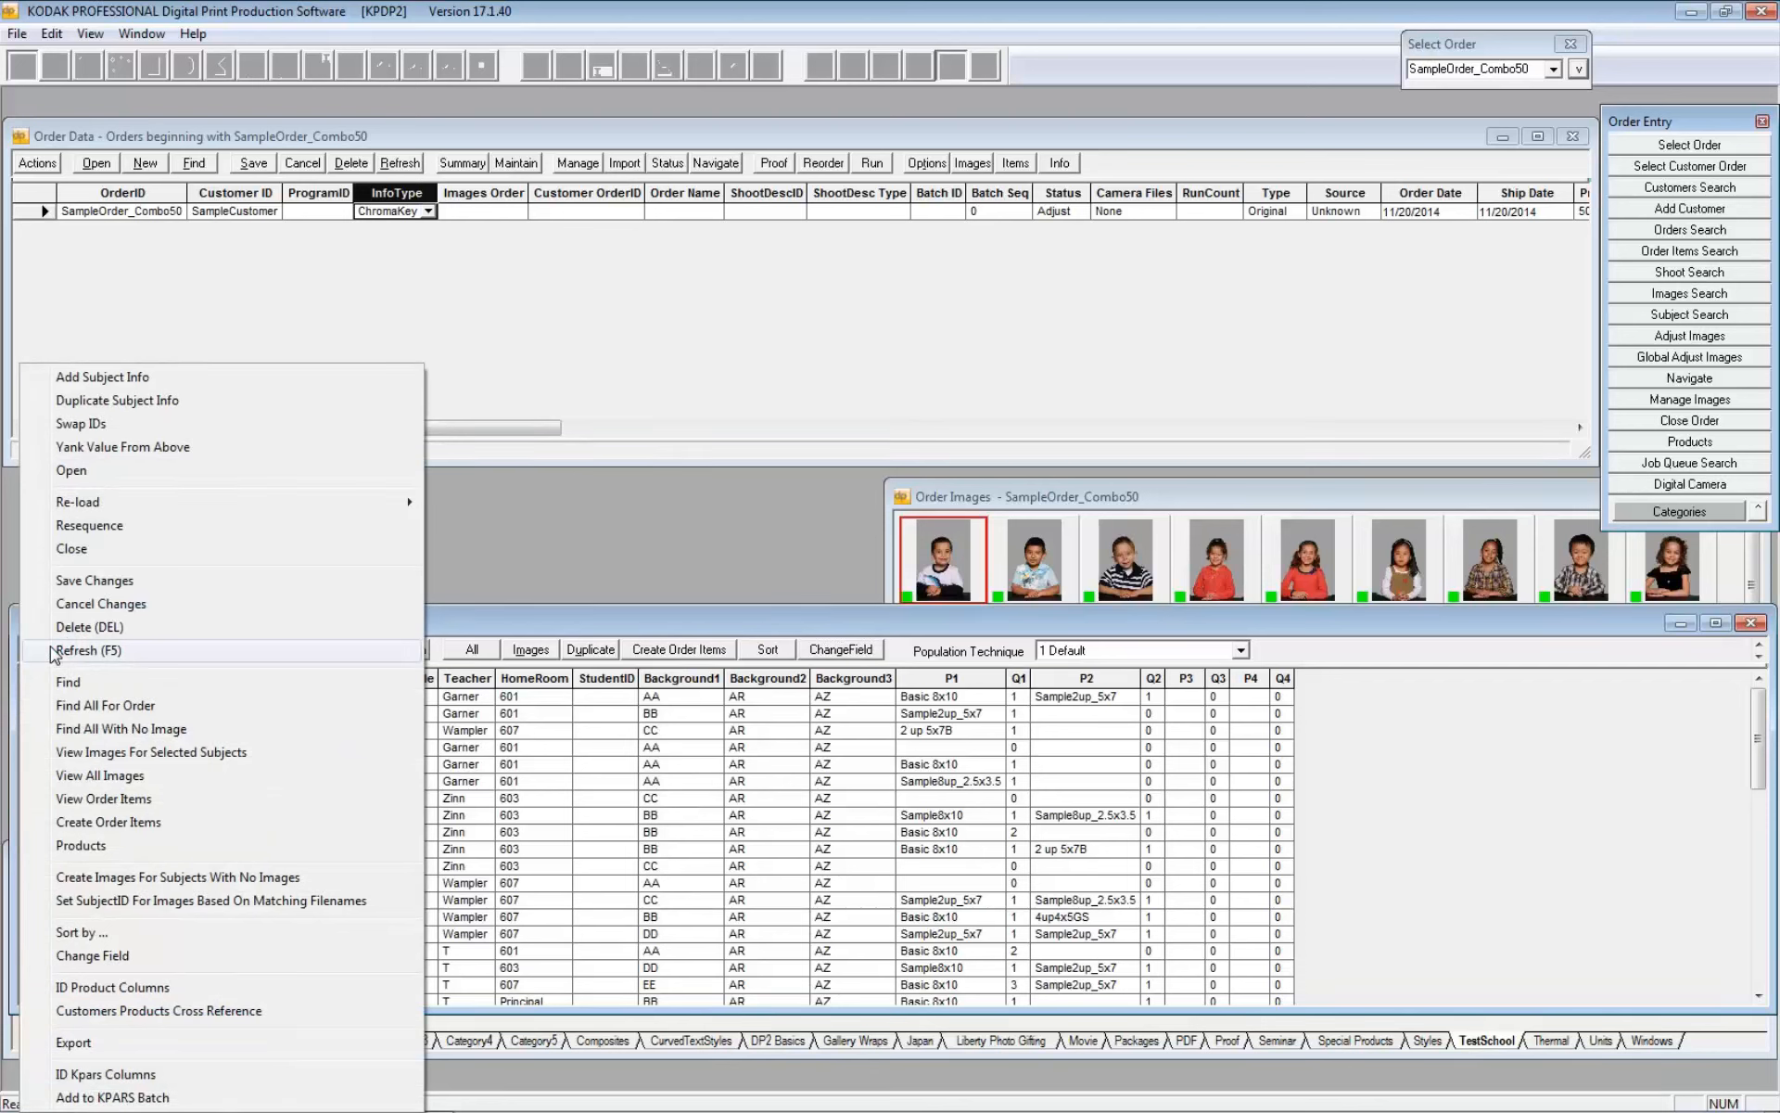
{"action": "mouse_move", "coordinate": [198, 506]}
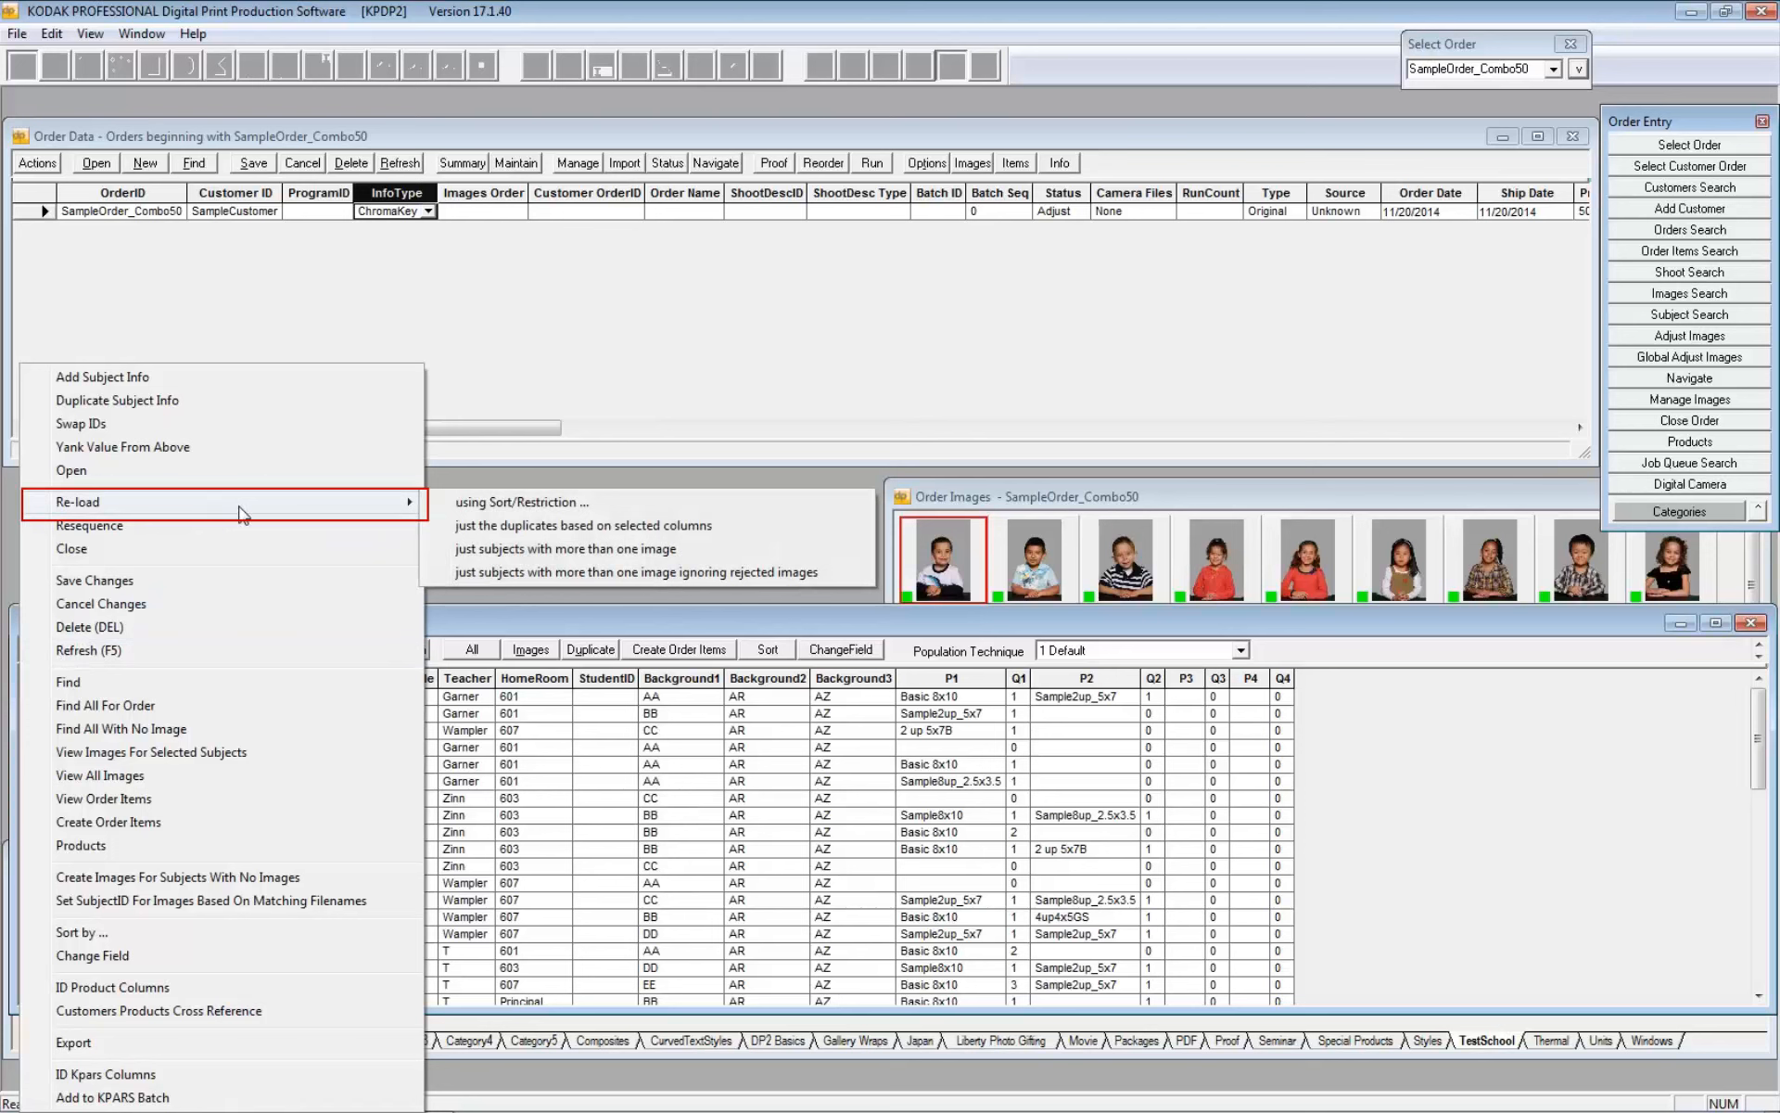
{"action": "left_click", "coordinate": [519, 502]}
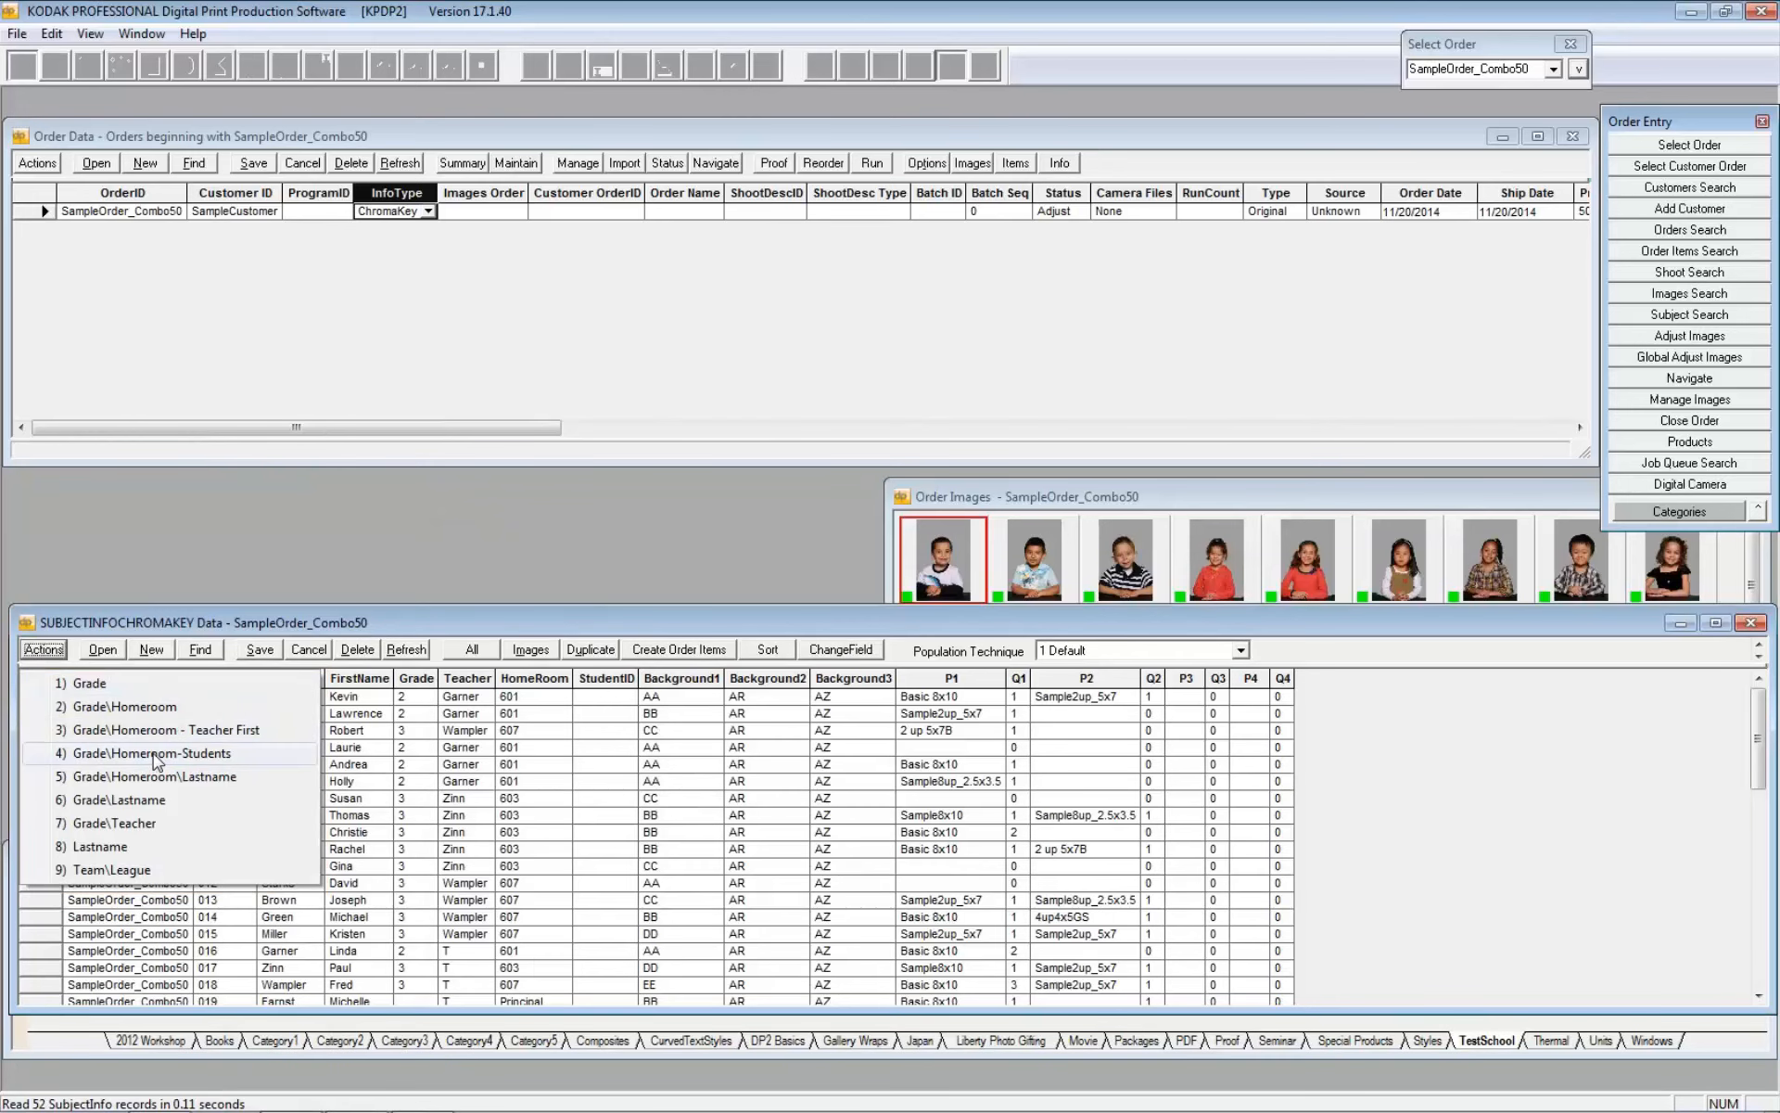
{"action": "left_click", "coordinate": [147, 823]}
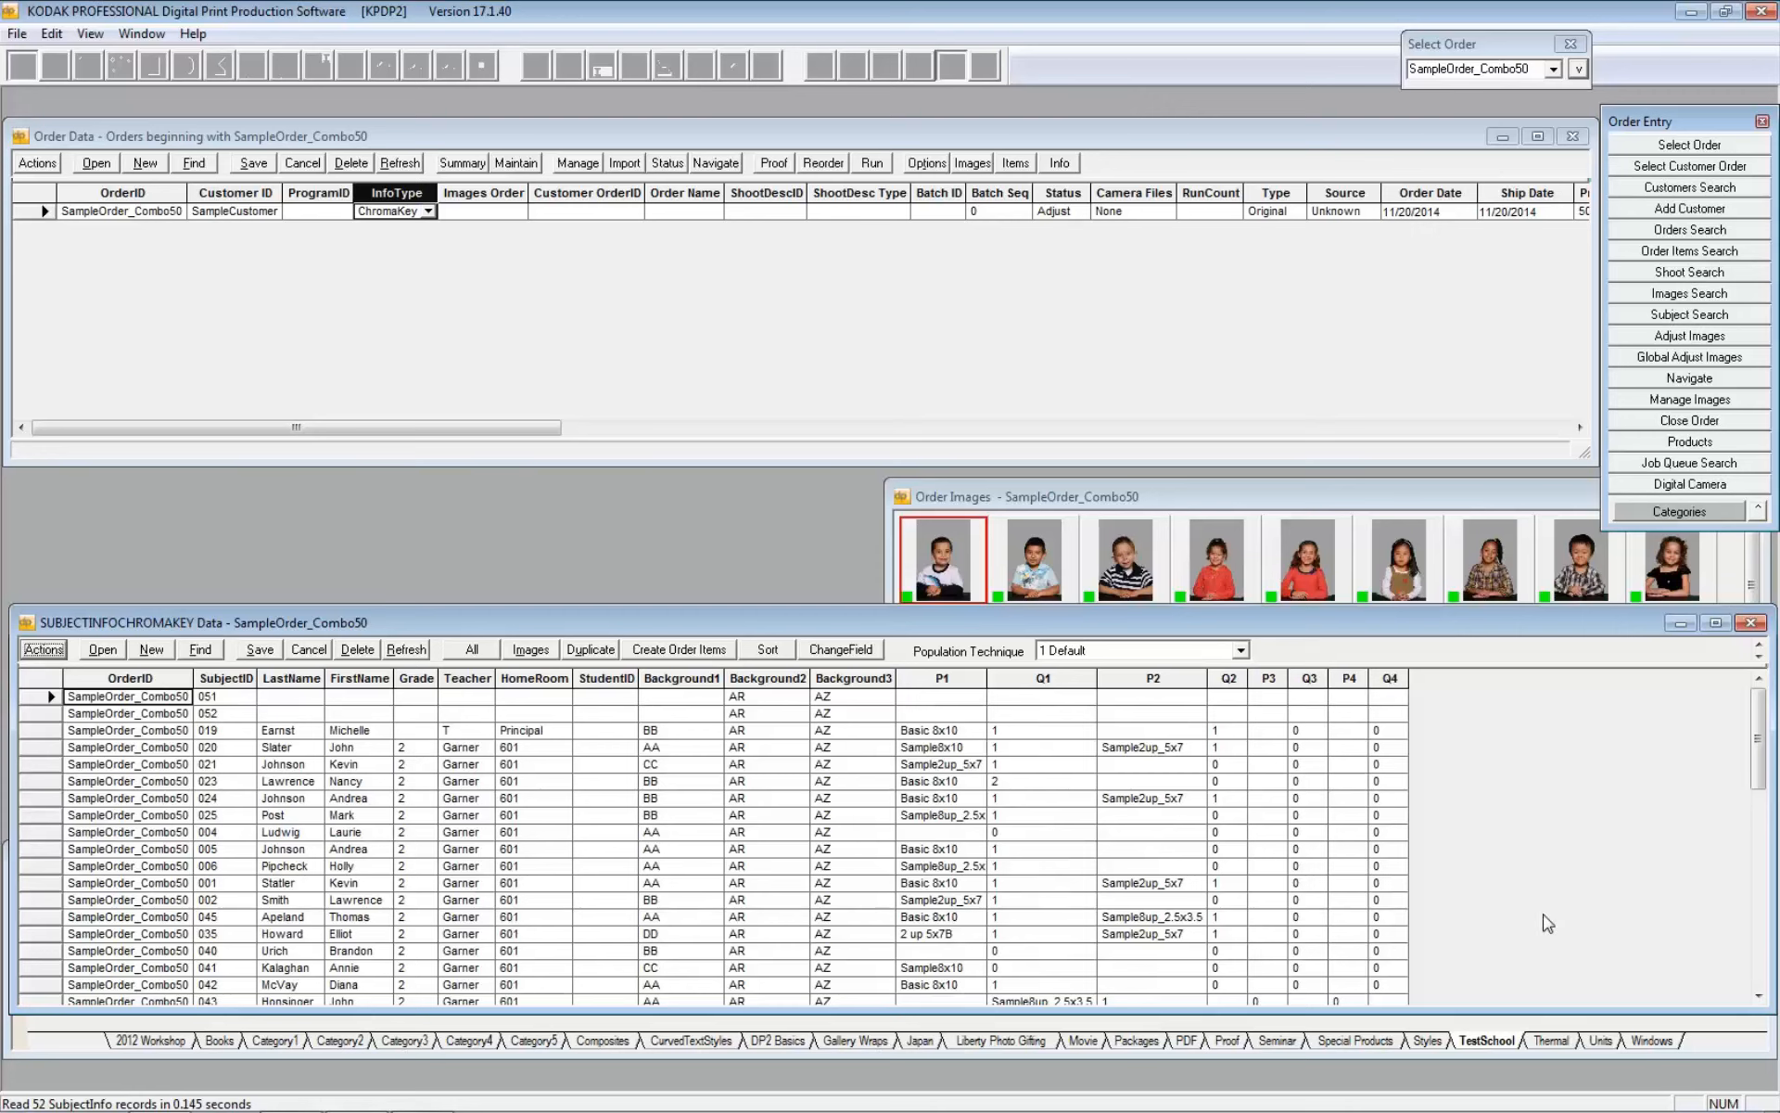
{"action": "left_click_drag", "start_coordinate": [1759, 738], "coordinate": [1762, 684]}
View the re-load options for the subject list, such as just the duplicates based on selected columns
{"action": "left_click", "coordinate": [42, 651]}
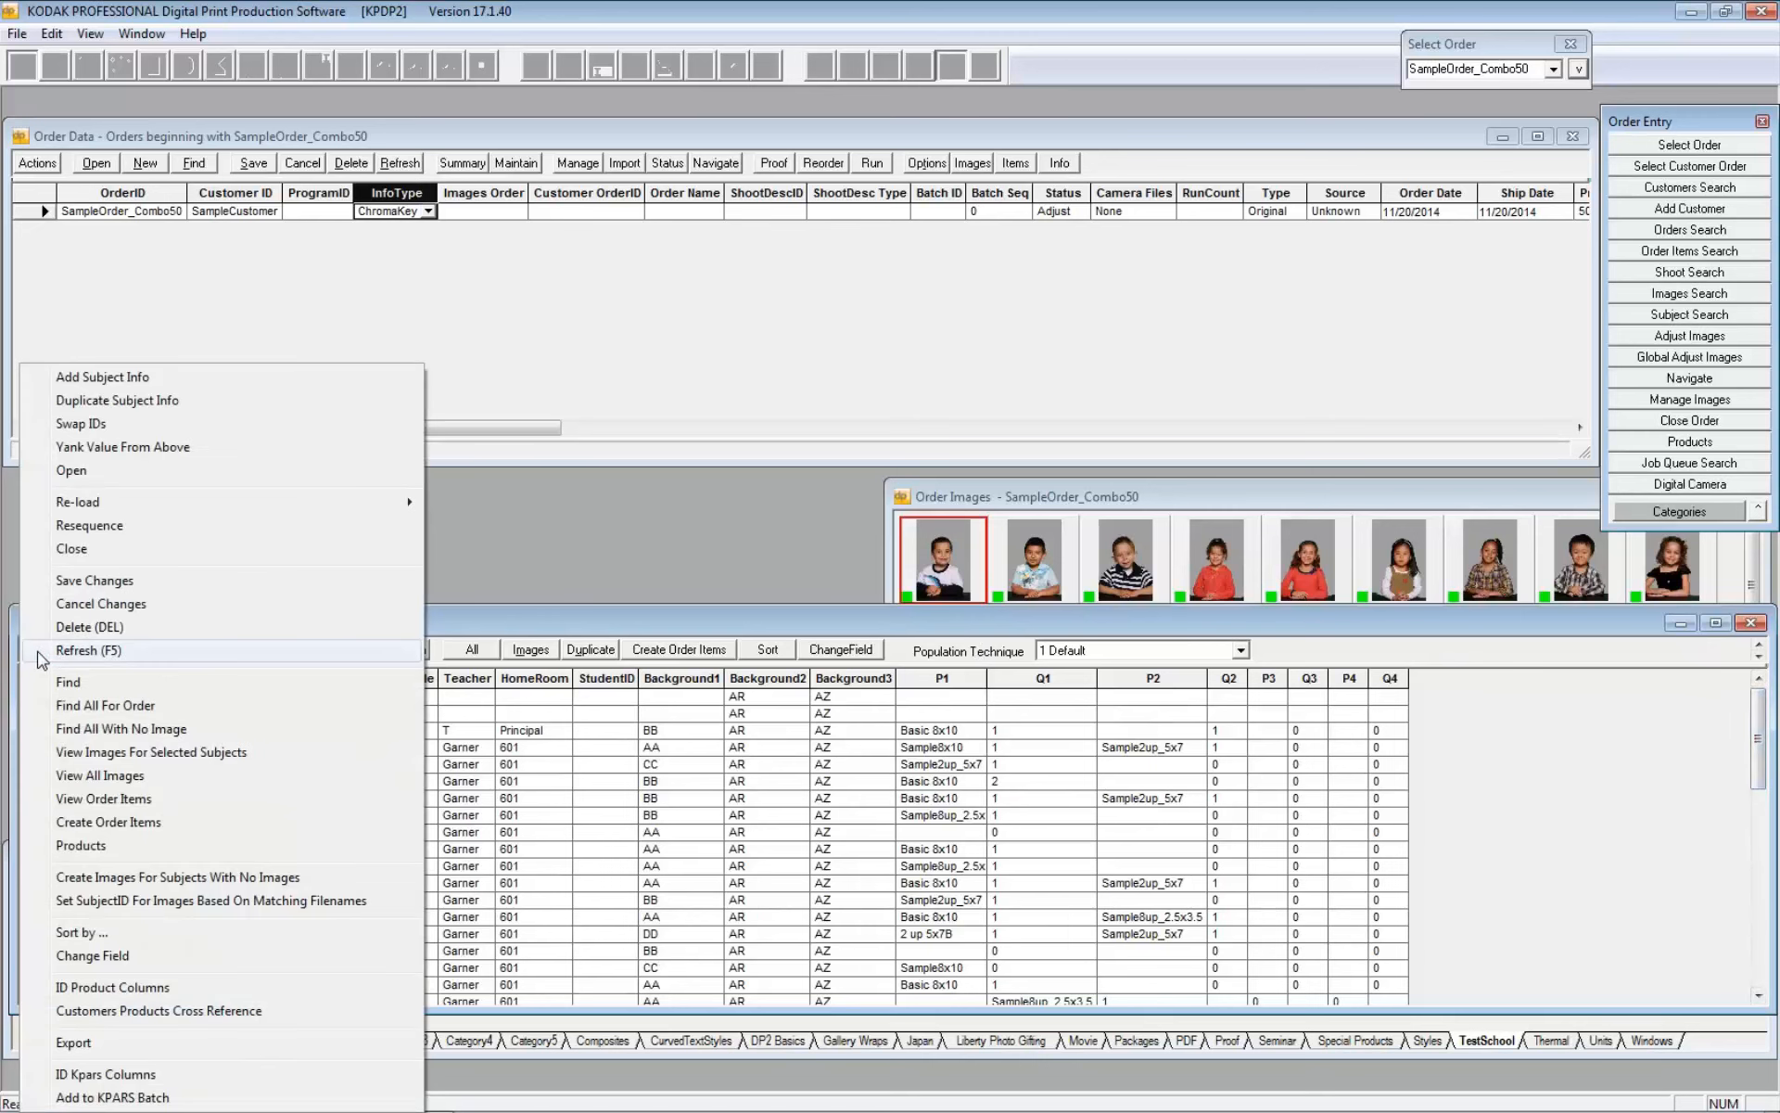
{"action": "mouse_move", "coordinate": [286, 505]}
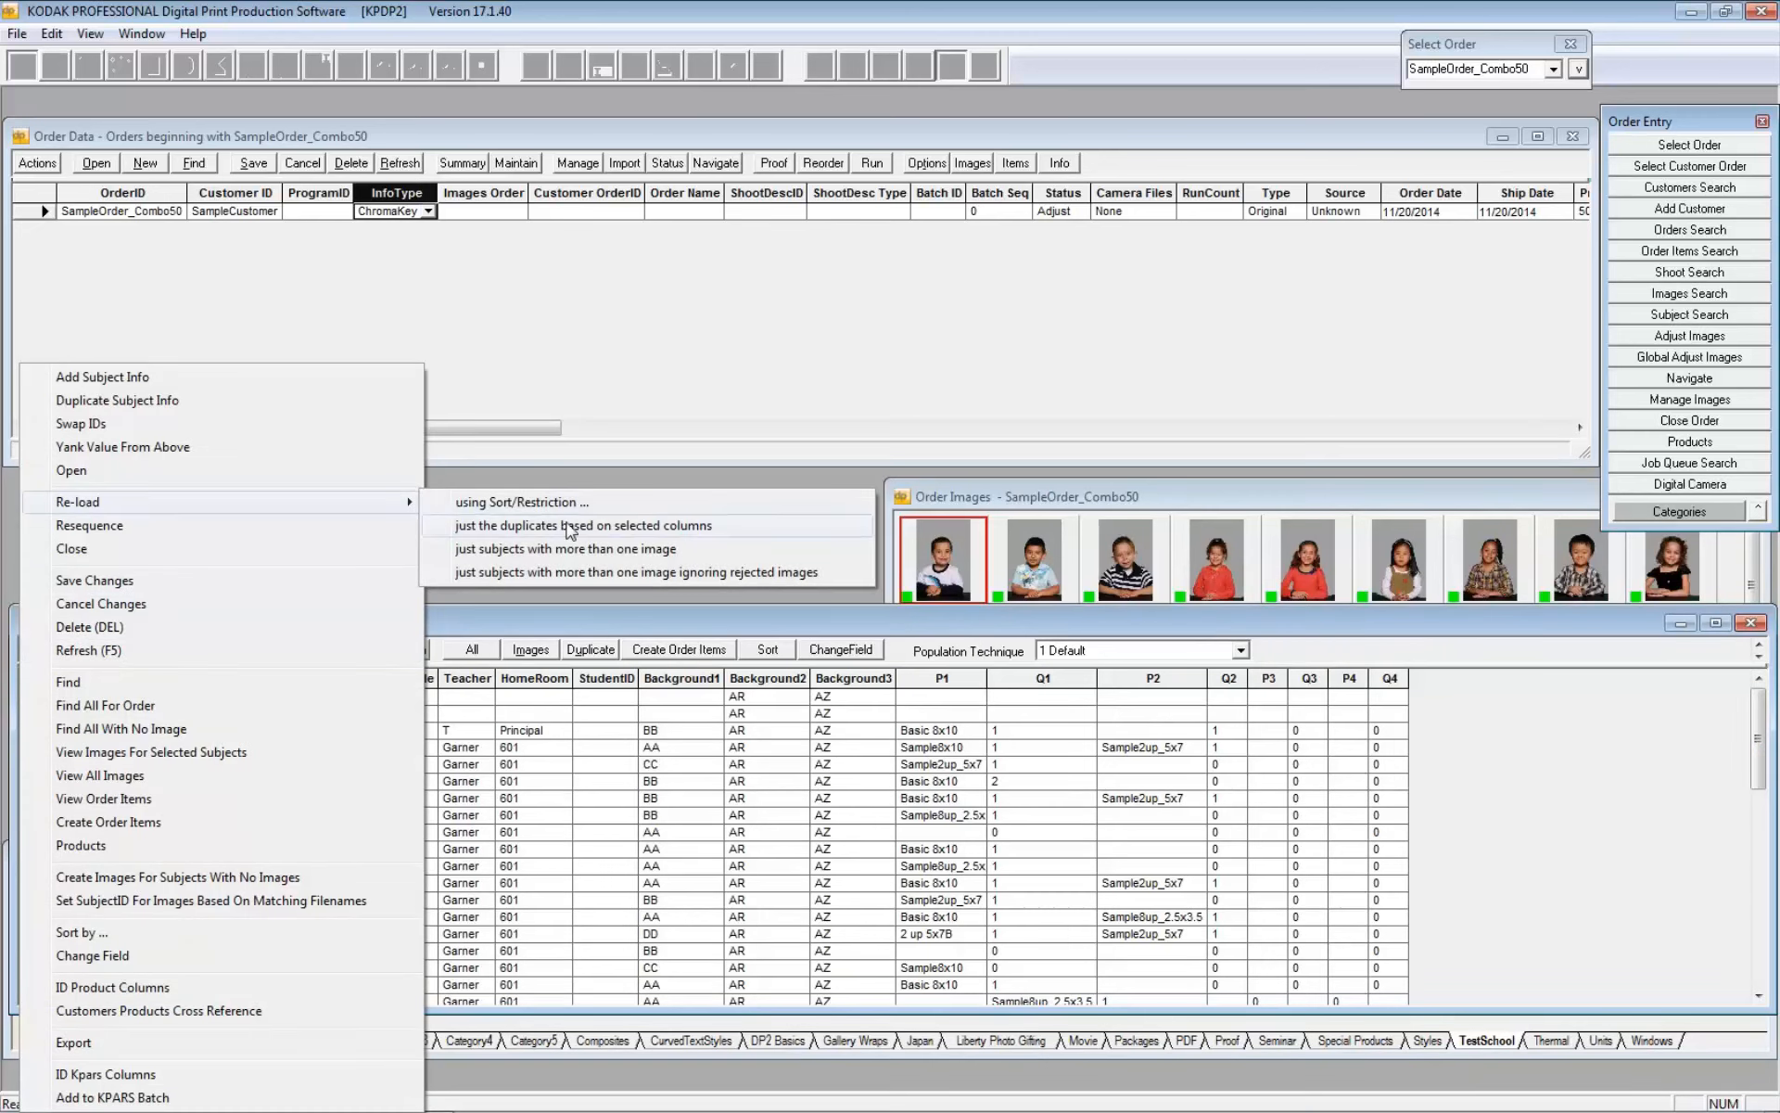